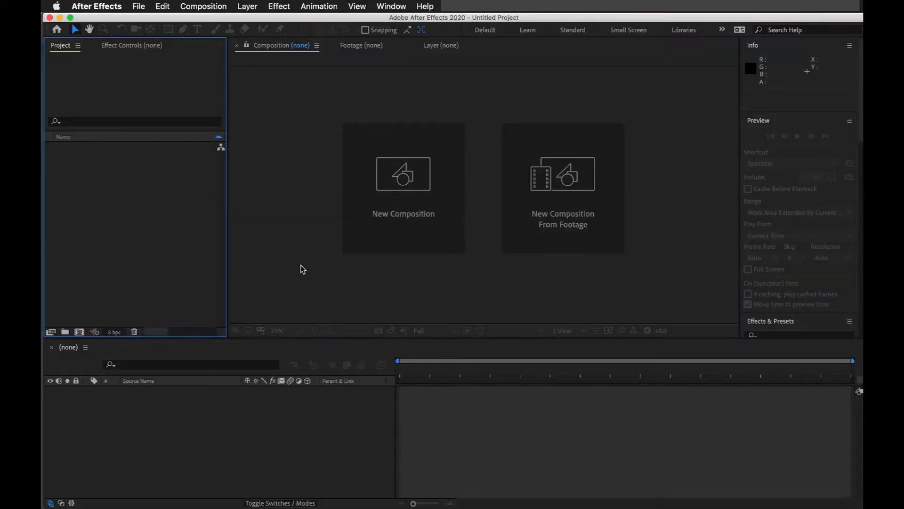
# Step: In After Effects, import MaskingDemo.psd from the DemoFiles folder as a Composition with Editable Layer Styles
pyautogui.click(125, 215)
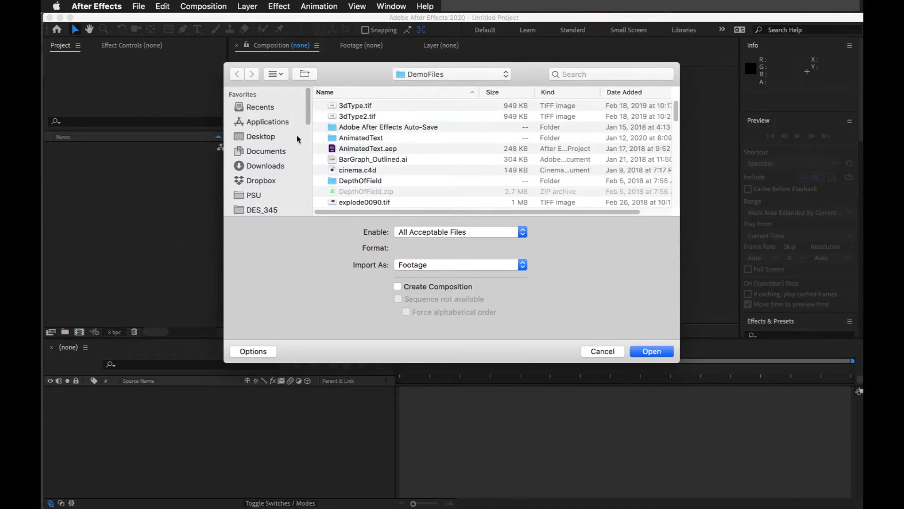
pyautogui.scroll(-10, 413, 141)
pyautogui.scroll(-10, 412, 141)
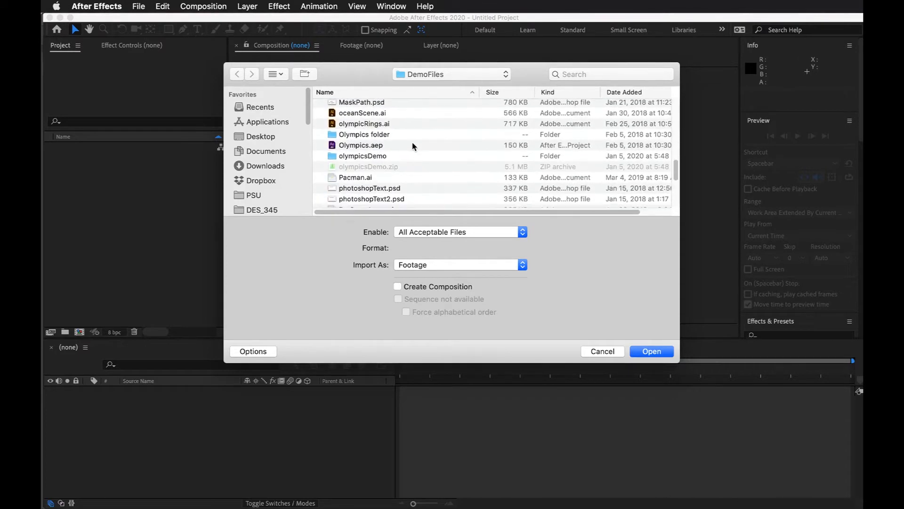
pyautogui.scroll(5, 403, 158)
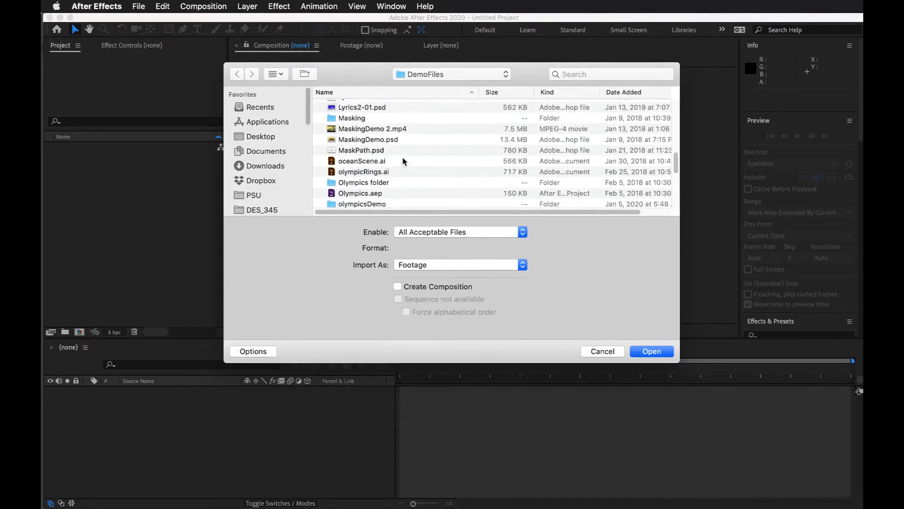
pyautogui.click(380, 142)
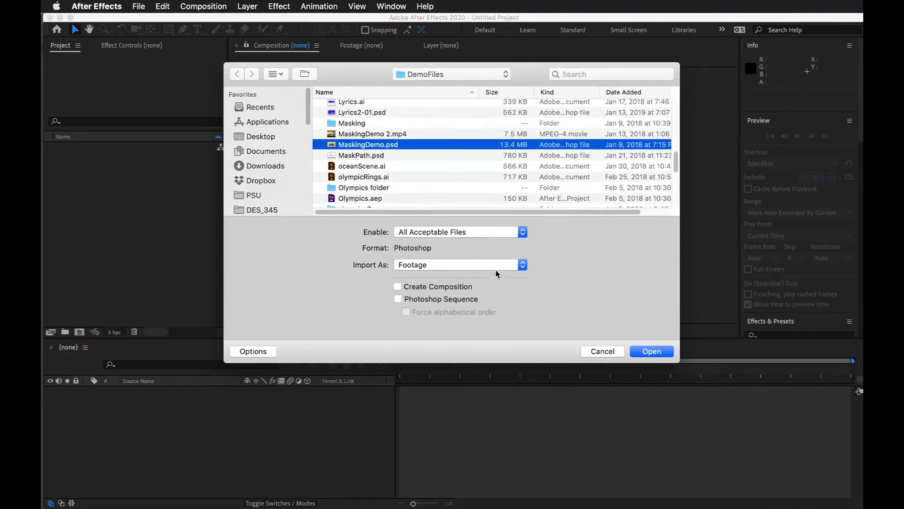
pyautogui.click(494, 265)
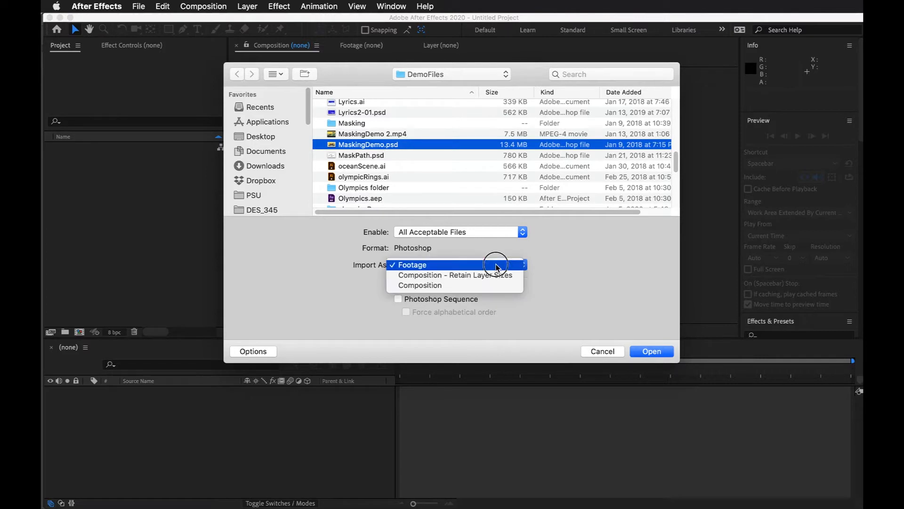
pyautogui.click(481, 285)
pyautogui.press('Return')
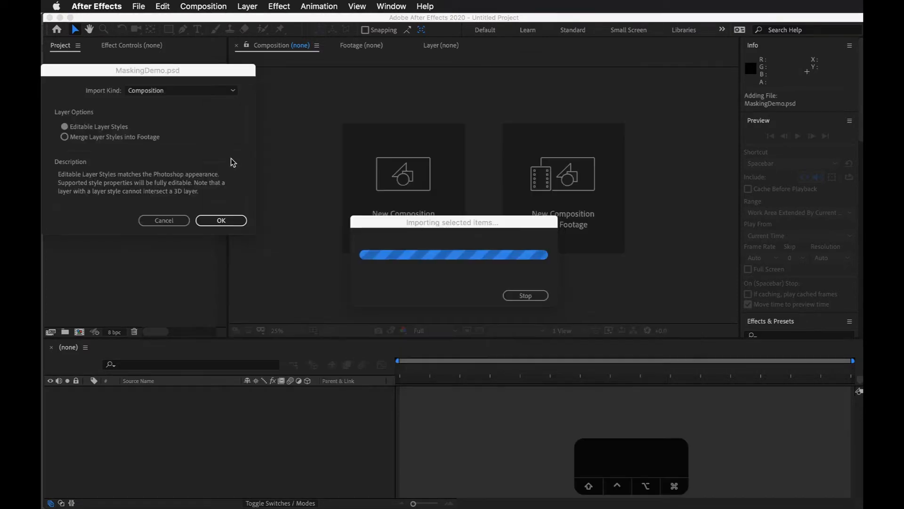
pyautogui.click(233, 222)
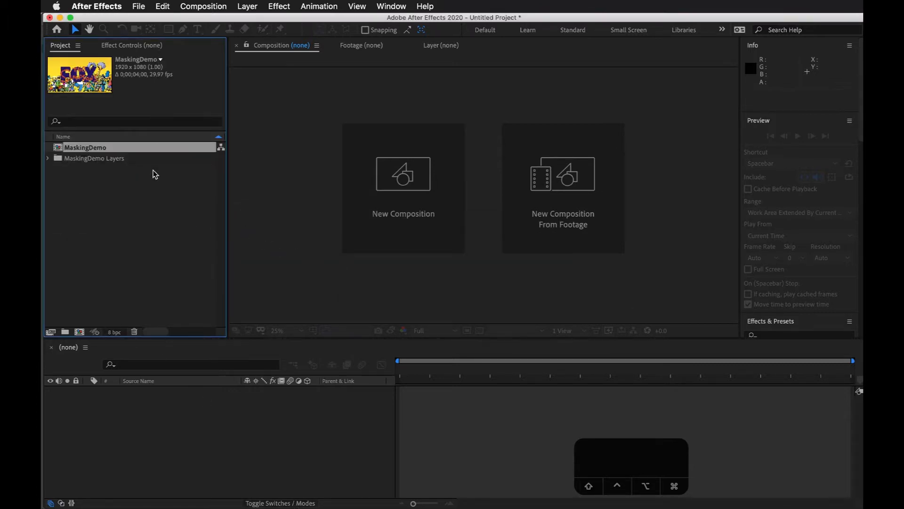
# Step: Open the MaskingDemo composition in the timeline and select it in the project
pyautogui.click(58, 150)
pyautogui.doubleClick(57, 151)
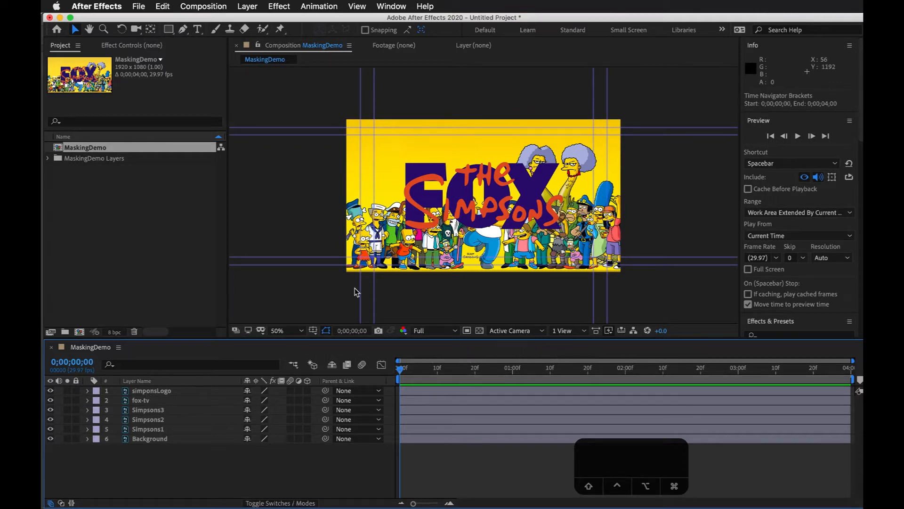
pyautogui.click(148, 187)
pyautogui.click(107, 149)
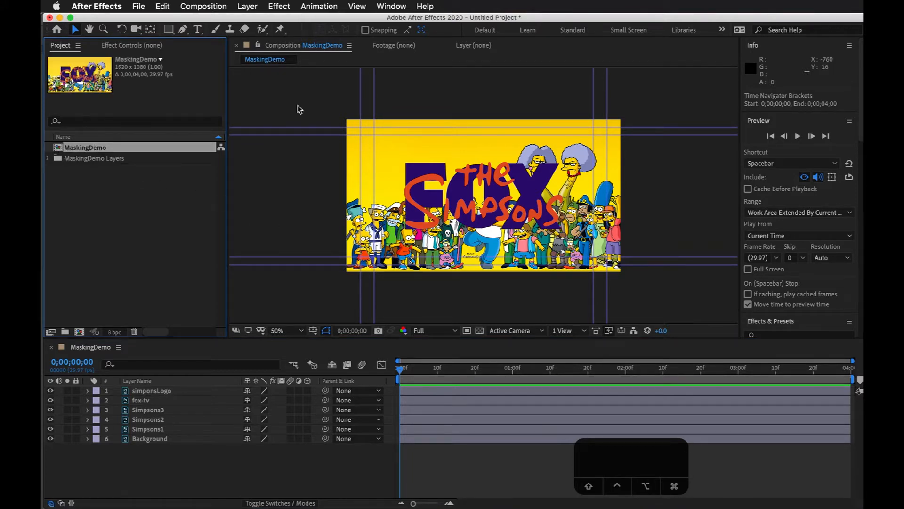
# Step: Set the MaskingDemo composition's duration to 0;00;05;00
pyautogui.click(225, 7)
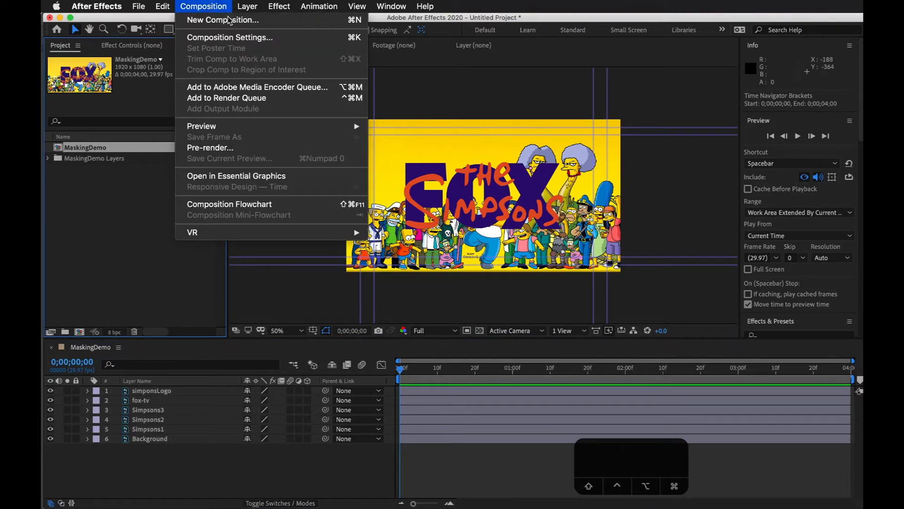
pyautogui.click(240, 36)
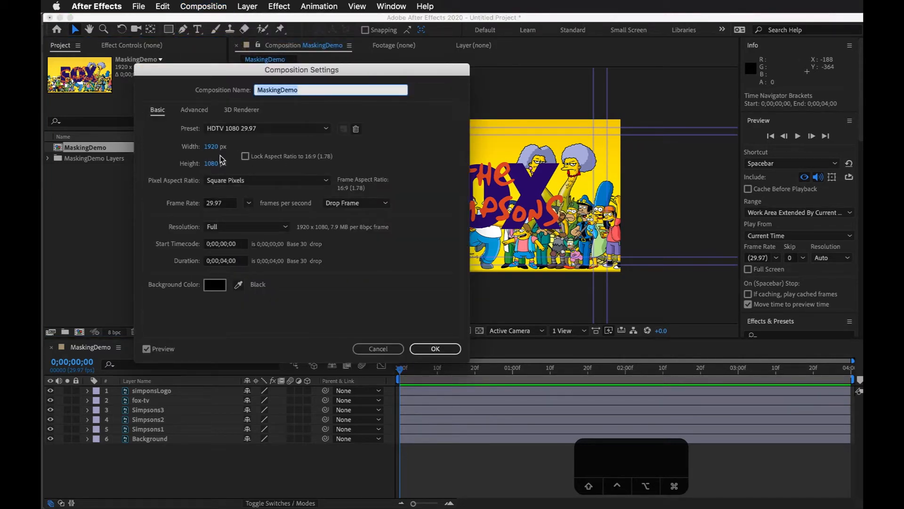
pyautogui.click(228, 262)
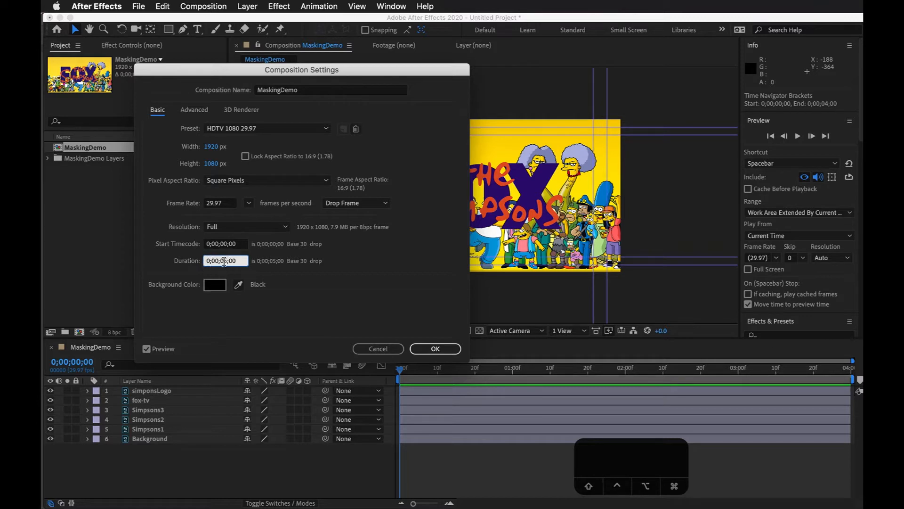
pyautogui.click(431, 349)
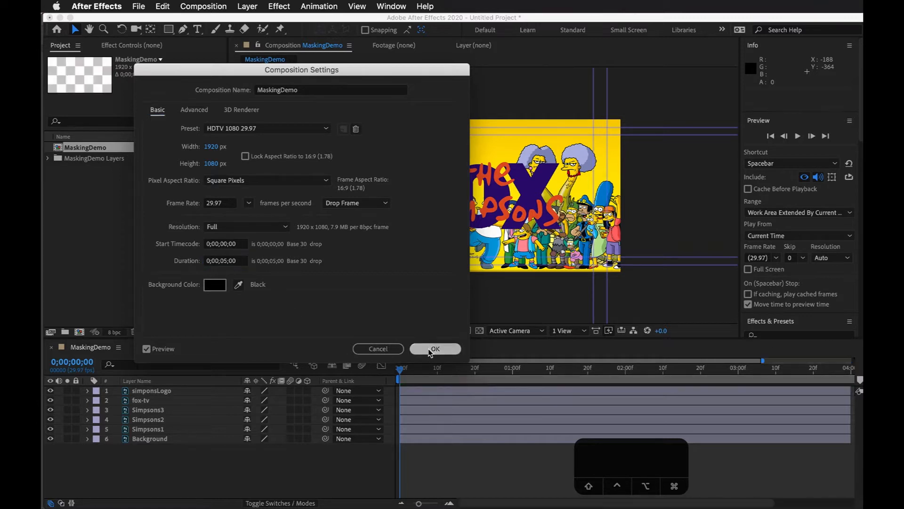
# Step: Fit the full composition length in the timeline and move the current time to the last frame, 0;00;04;29
pyautogui.moveTo(444, 372); pyautogui.dragTo(505, 377)
pyautogui.moveTo(658, 463); pyautogui.dragTo(797, 463)
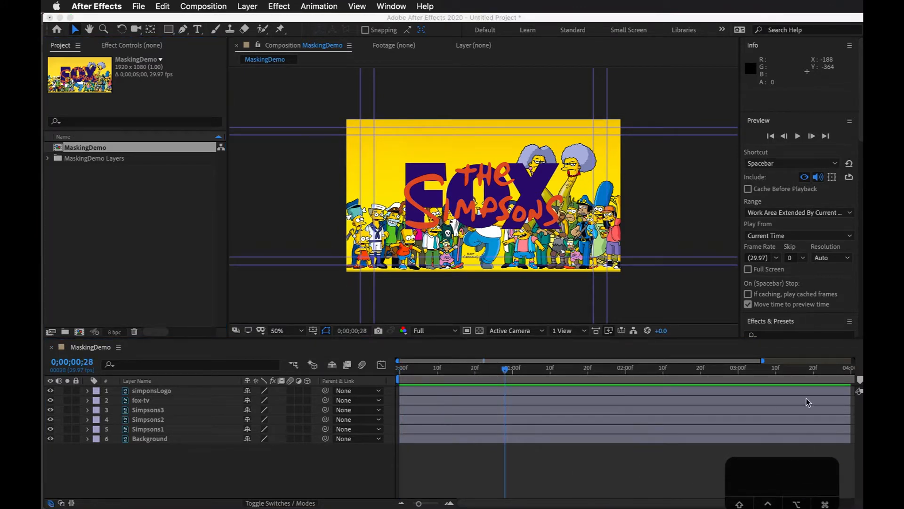
pyautogui.click(424, 503)
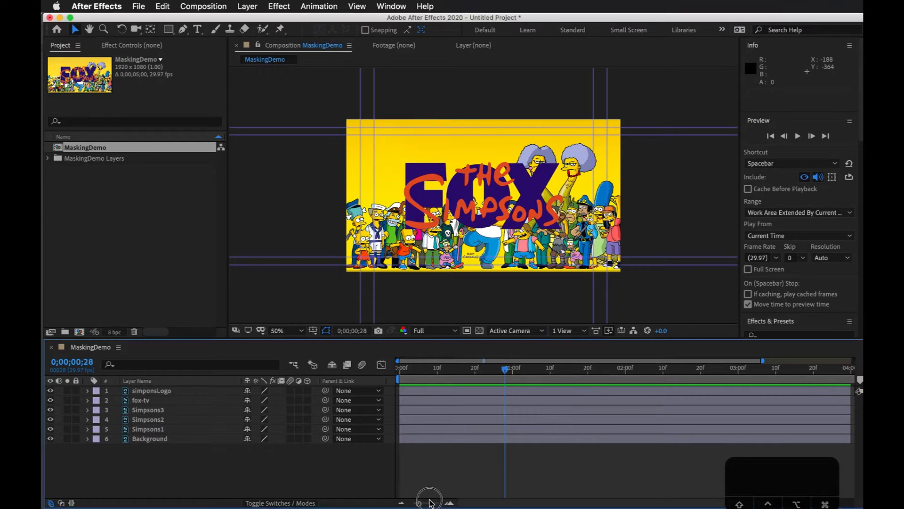
pyautogui.moveTo(428, 503); pyautogui.dragTo(413, 503)
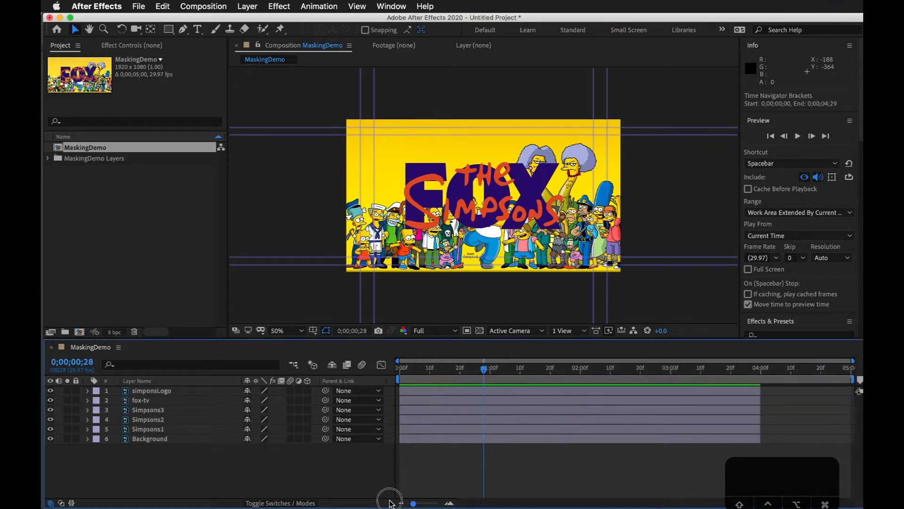
pyautogui.moveTo(416, 368); pyautogui.dragTo(859, 375)
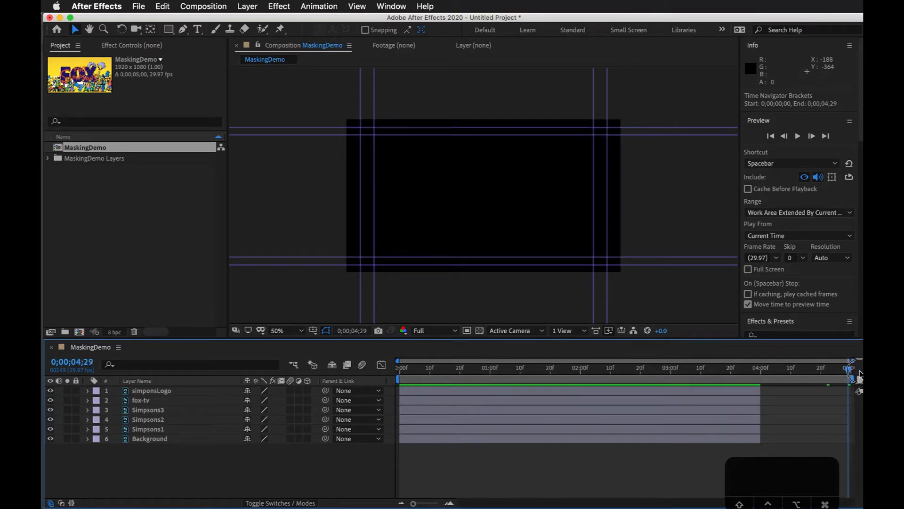
# Step: Extend the end of the simponsLogo layer to about 0;00;04;25
pyautogui.click(747, 392)
pyautogui.moveTo(792, 369); pyautogui.dragTo(728, 398)
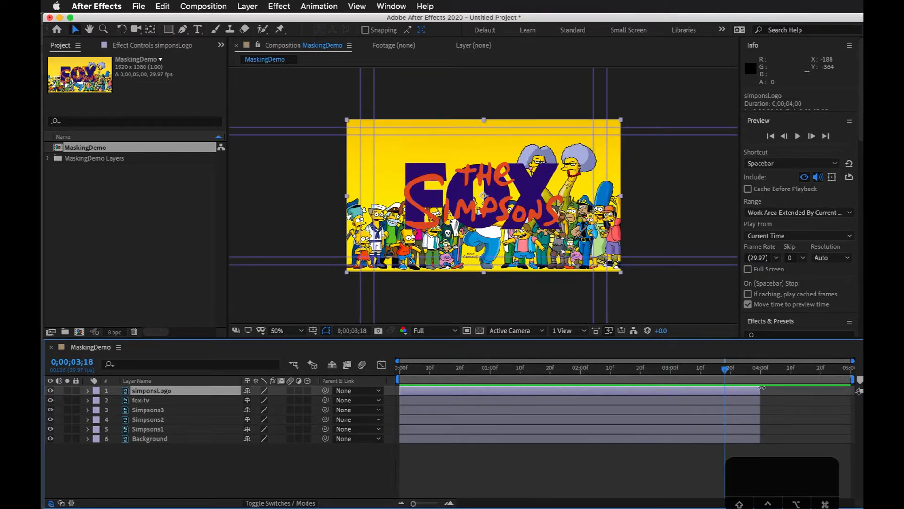
pyautogui.moveTo(759, 377); pyautogui.dragTo(807, 370)
pyautogui.moveTo(761, 391); pyautogui.dragTo(850, 373)
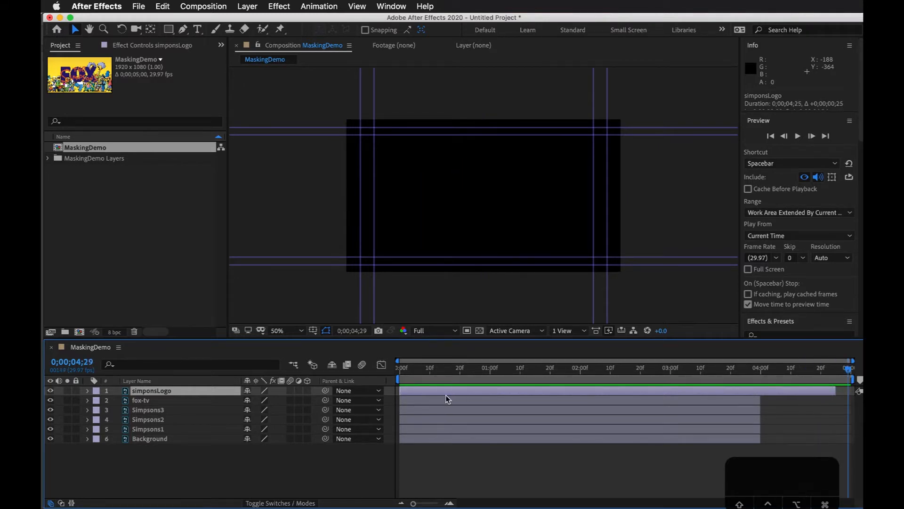
# Step: Trim the starts of the simponsLogo and fox-tv layers to about 0;00;01;13
pyautogui.moveTo(400, 391); pyautogui.dragTo(529, 391)
pyautogui.moveTo(401, 400); pyautogui.dragTo(523, 375)
pyautogui.click(536, 390)
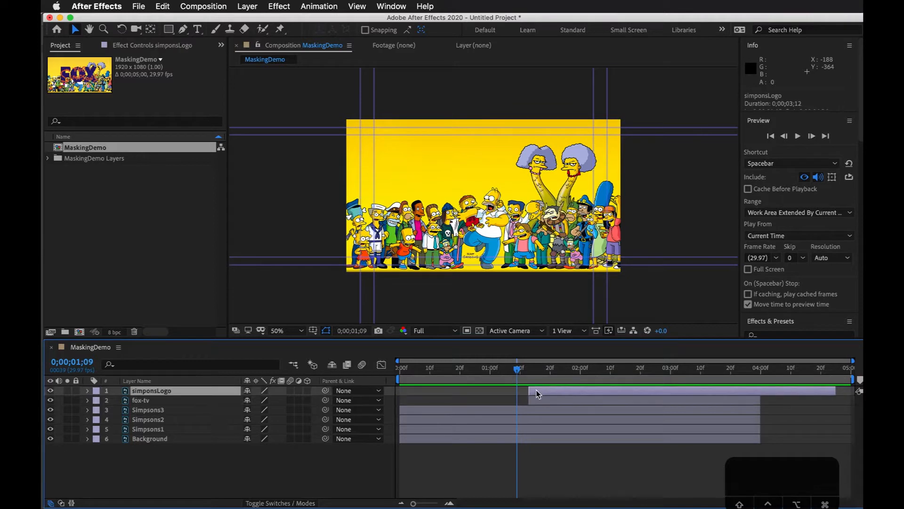
pyautogui.click(545, 401)
pyautogui.moveTo(530, 375); pyautogui.dragTo(409, 382)
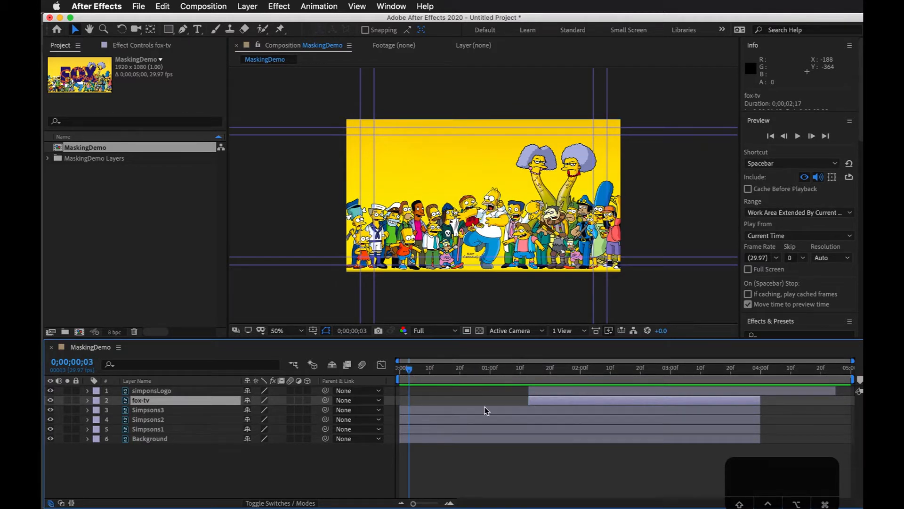
# Step: Solo the Background layer to view it alone, and turn its solo off again
pyautogui.click(440, 409)
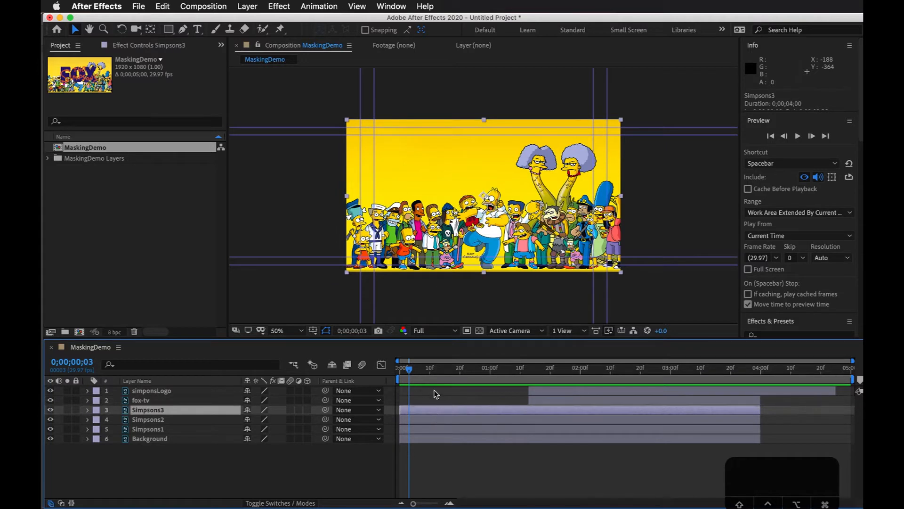
pyautogui.click(438, 433)
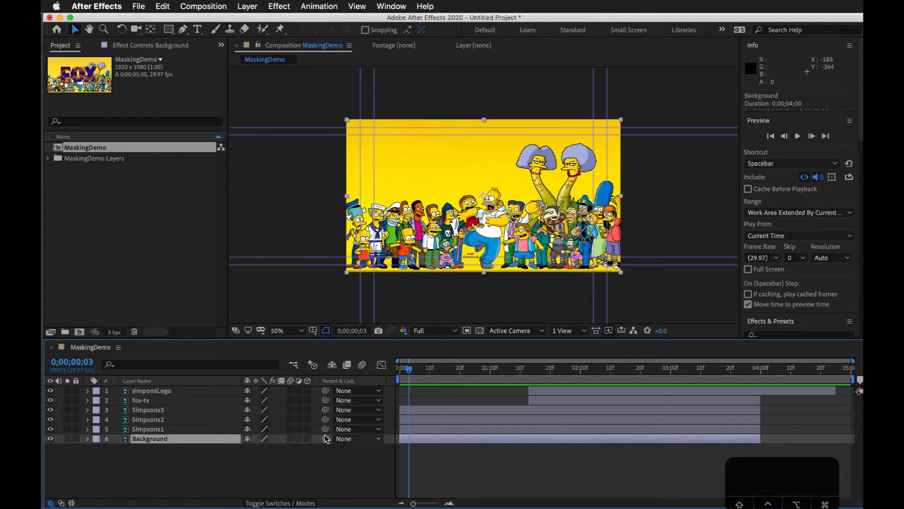
pyautogui.click(408, 425)
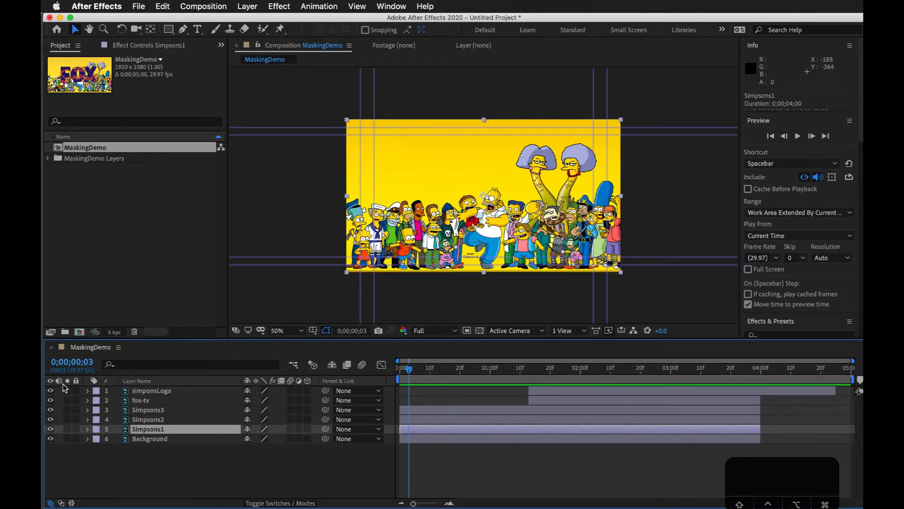
pyautogui.click(68, 439)
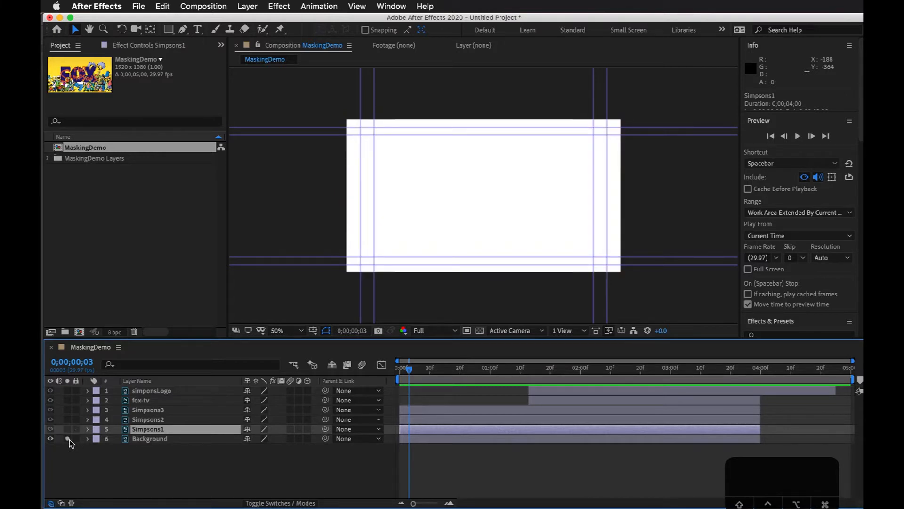
pyautogui.click(68, 439)
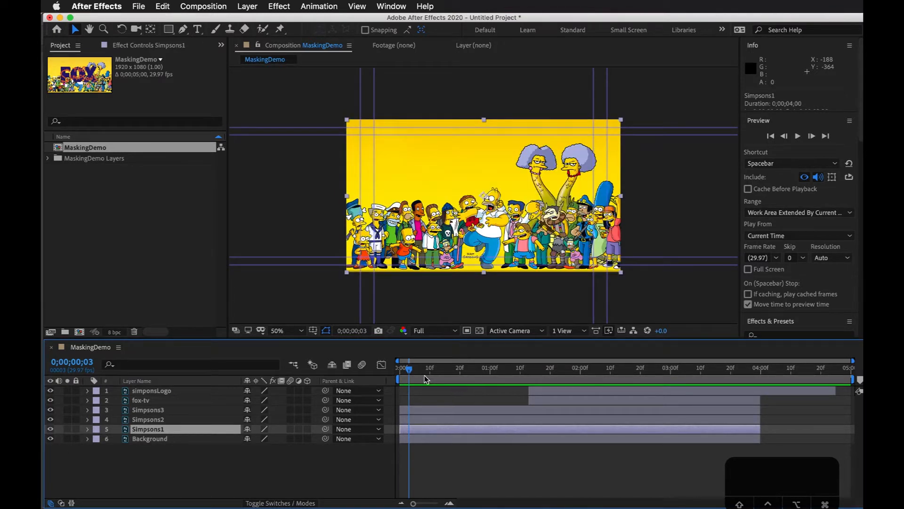
# Step: Slide the Simpsons1, Simpsons2 and Simpsons3 layers together to start at about 0;00;00;20
pyautogui.click(433, 421)
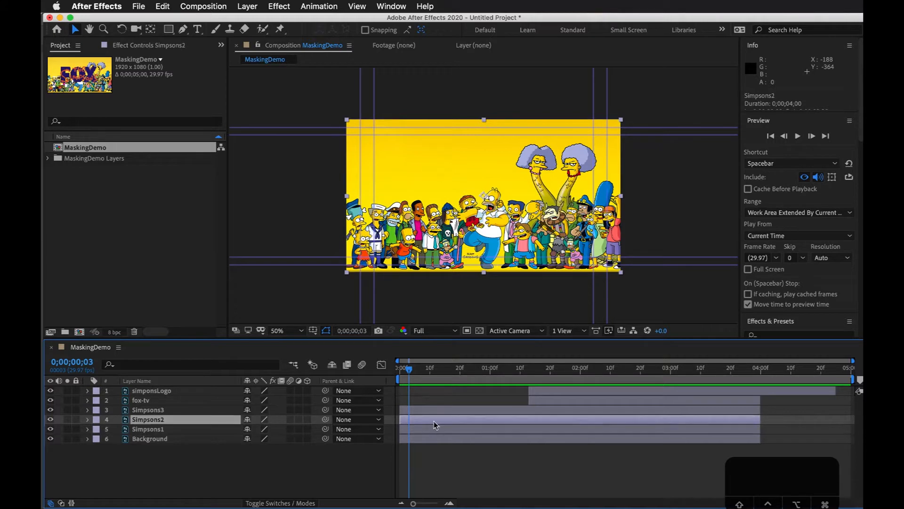
pyautogui.click(434, 427)
pyautogui.keyDown('shift'); pyautogui.click(436, 409); pyautogui.keyUp('shift')
pyautogui.moveTo(437, 408); pyautogui.dragTo(498, 404)
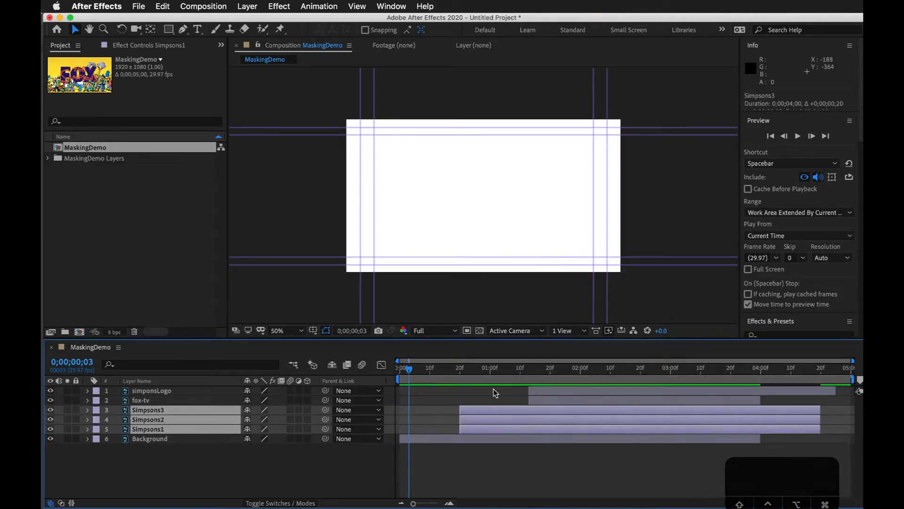
# Step: Slide Simpsons1 to start at about 0;00;00;29, and Simpsons2 and Simpsons3 to start at about 0;00;01;07
pyautogui.click(491, 389)
pyautogui.click(480, 419)
pyautogui.keyDown('shift'); pyautogui.click(492, 410); pyautogui.keyUp('shift')
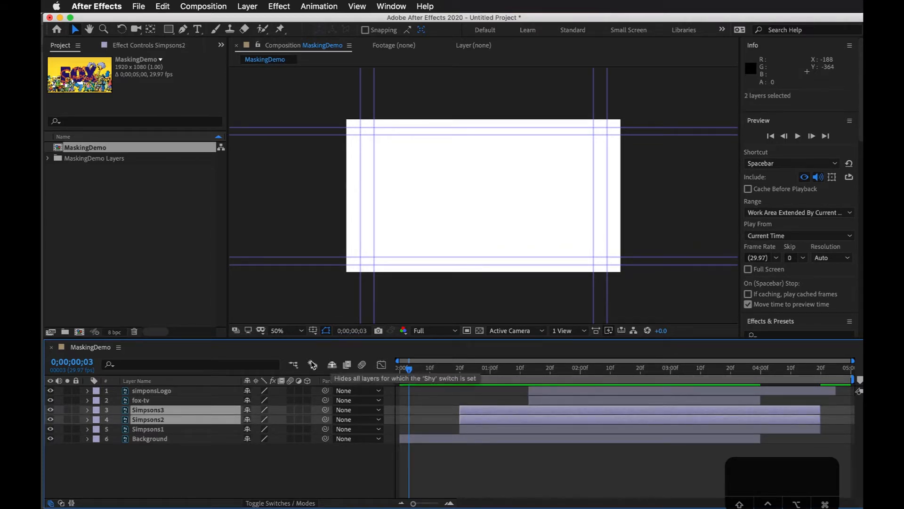
pyautogui.click(473, 370)
pyautogui.moveTo(479, 371); pyautogui.dragTo(484, 371)
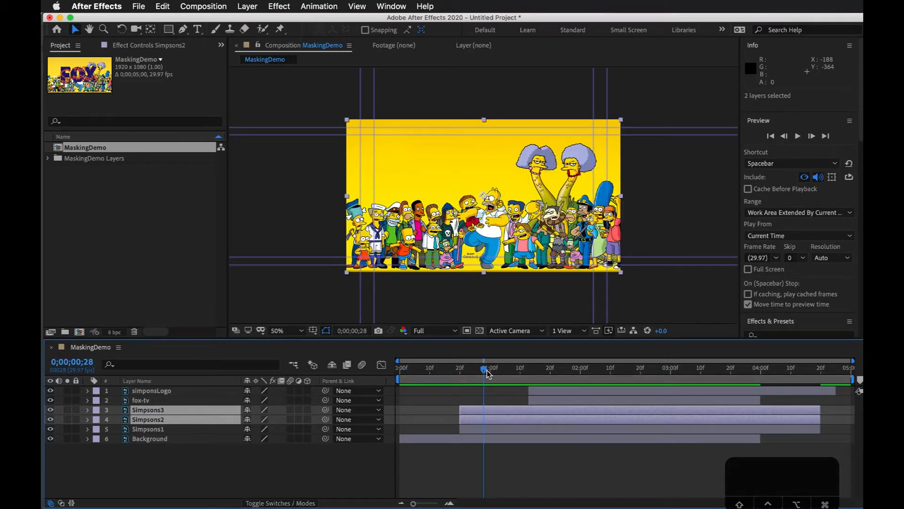
pyautogui.moveTo(487, 372); pyautogui.dragTo(494, 373)
pyautogui.moveTo(487, 411); pyautogui.dragTo(543, 430)
# Step: Shift the Simpsons2, Simpsons3, fox-tv and simponsLogo layers forward together by about 21 frames
pyautogui.click(547, 410)
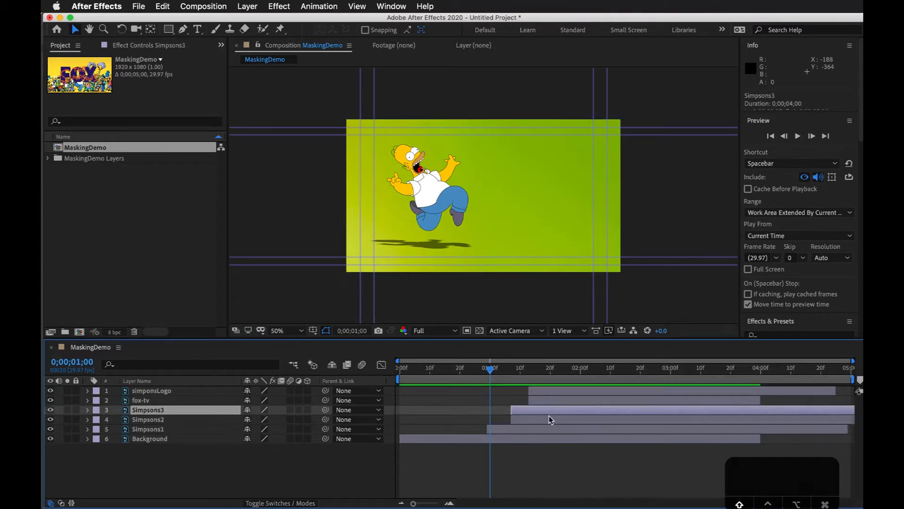
pyautogui.keyDown('shift'); pyautogui.click(549, 416); pyautogui.keyUp('shift')
pyautogui.keyDown('shift'); pyautogui.click(562, 401); pyautogui.keyUp('shift')
pyautogui.keyDown('shift'); pyautogui.click(563, 389); pyautogui.keyUp('shift')
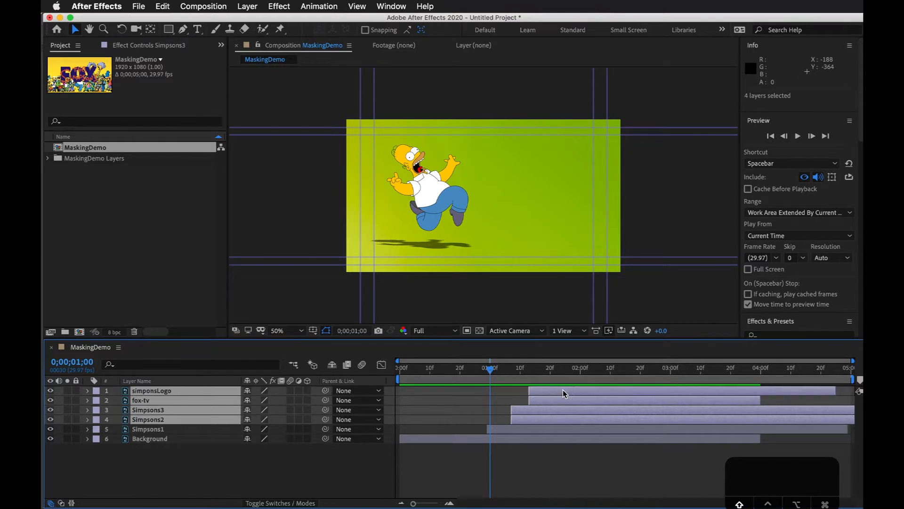
pyautogui.moveTo(563, 390); pyautogui.dragTo(629, 390)
pyautogui.click(551, 402)
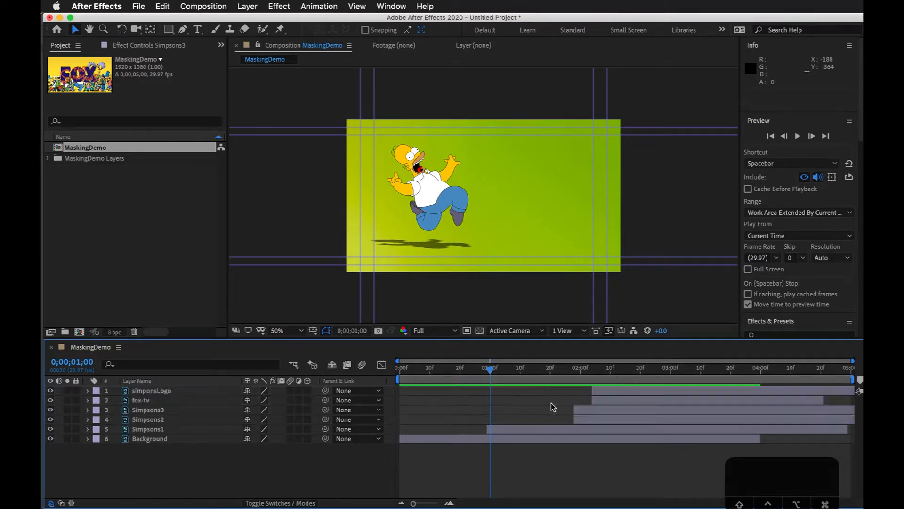
# Step: Shift the Simpsons3, fox-tv and simponsLogo layers forward together by 24 frames
pyautogui.click(616, 408)
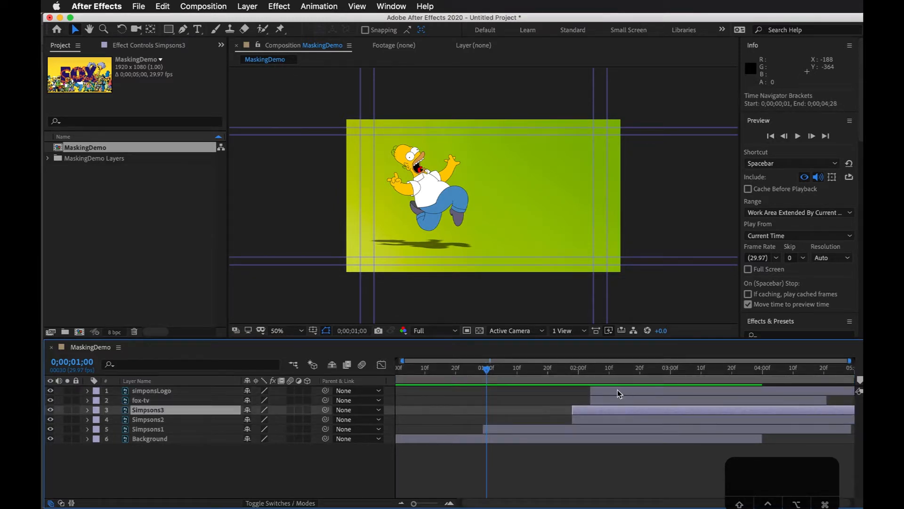
pyautogui.keyDown('shift'); pyautogui.click(619, 389); pyautogui.keyUp('shift')
pyautogui.moveTo(620, 391); pyautogui.dragTo(694, 391)
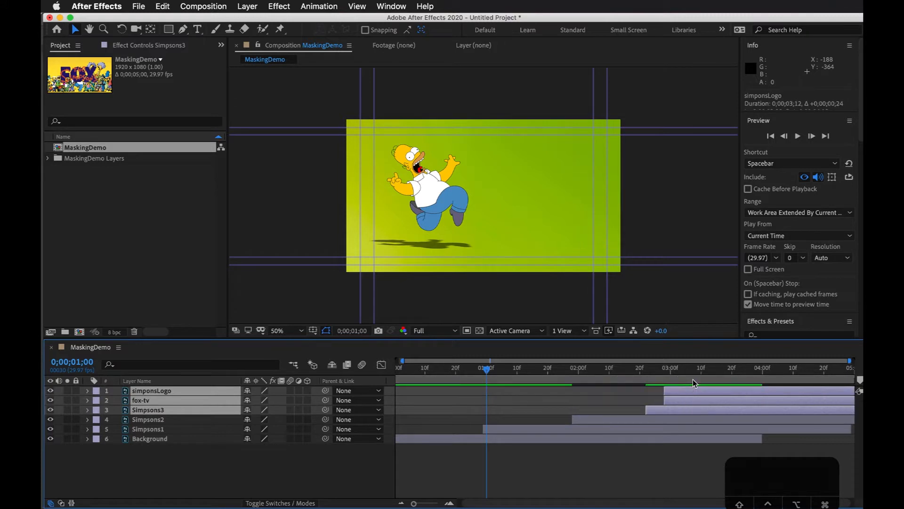
# Step: Play the composition from its beginning and scrub back through it to check the staggered layer timing
pyautogui.click(693, 374)
pyautogui.moveTo(493, 370); pyautogui.dragTo(400, 370)
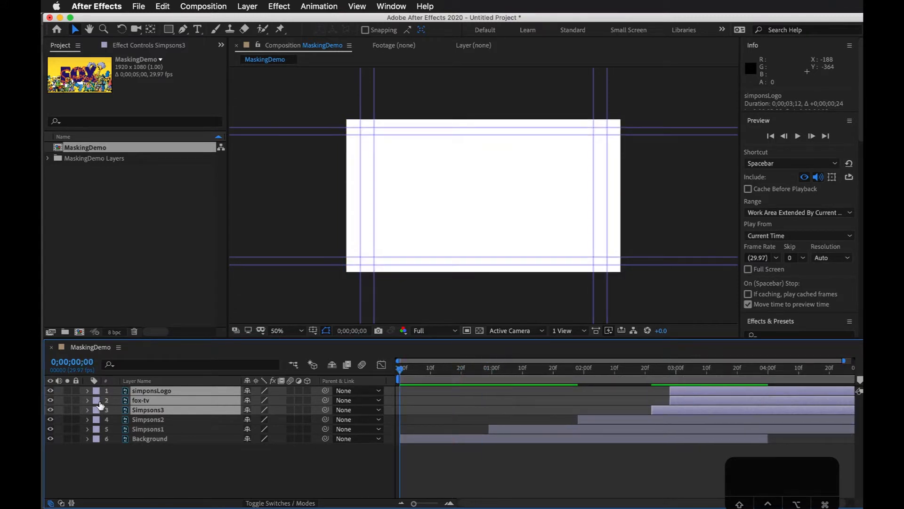
pyautogui.moveTo(407, 370); pyautogui.dragTo(372, 379)
pyautogui.press('space')
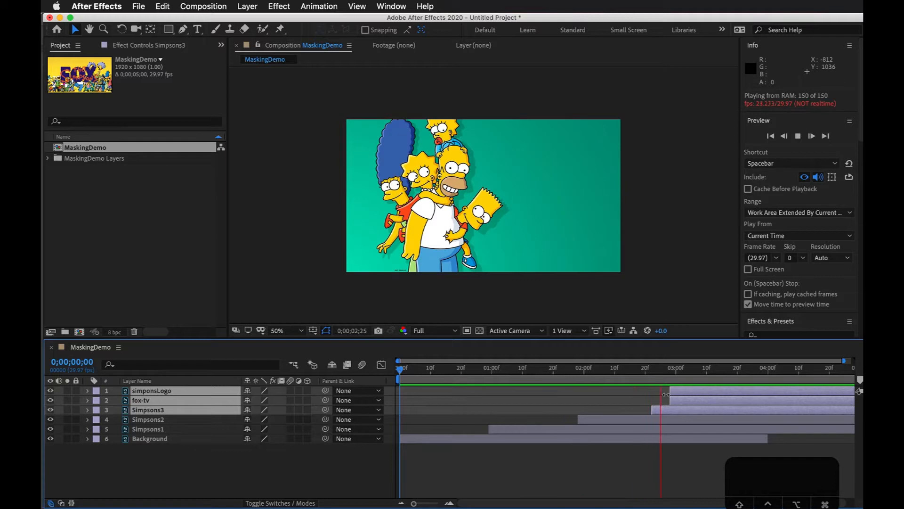
pyautogui.press('space')
pyautogui.moveTo(674, 371); pyautogui.dragTo(517, 391)
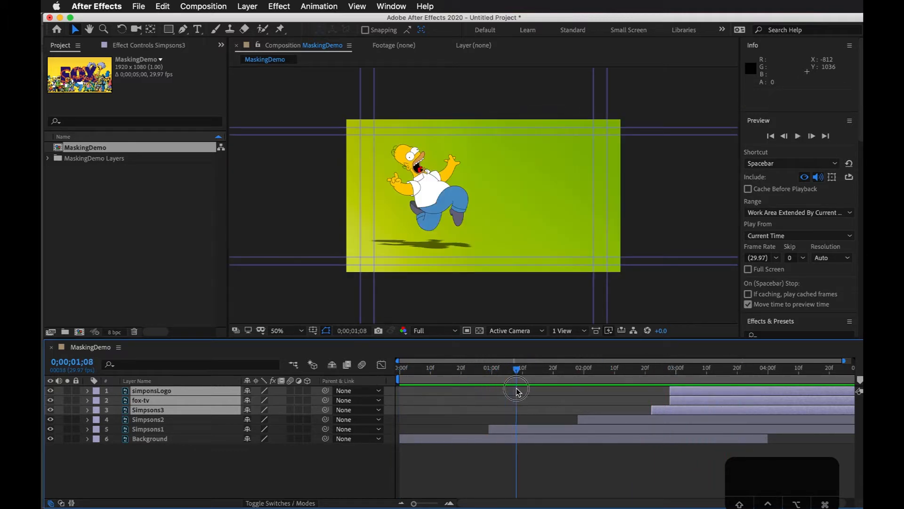
# Step: Slide Simpsons1 to start at about 0;00;00;21 and draw a circular mask about 165 px wide near its centre
pyautogui.moveTo(524, 432); pyautogui.dragTo(498, 430)
pyautogui.moveTo(468, 384)
pyautogui.mouseDown()
pyautogui.moveTo(445, 381)
pyautogui.moveTo(473, 386)
pyautogui.mouseUp()
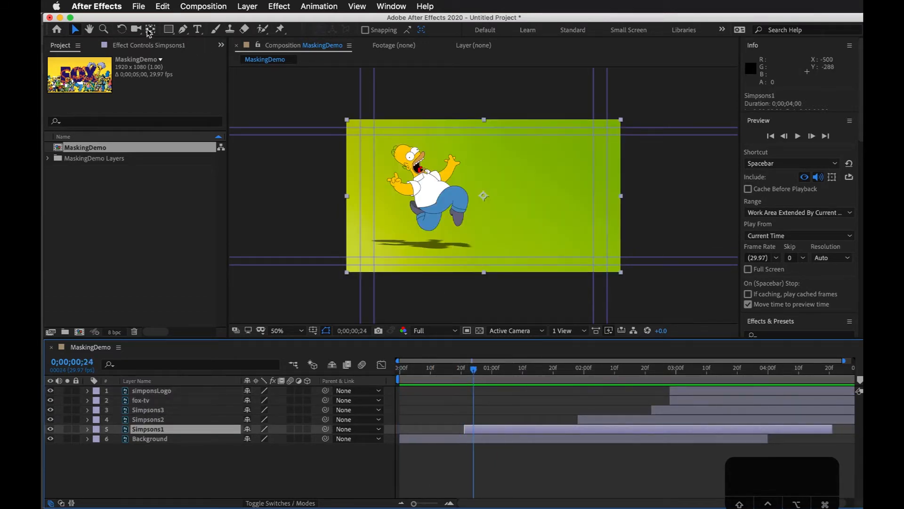
pyautogui.moveTo(169, 29); pyautogui.dragTo(225, 54)
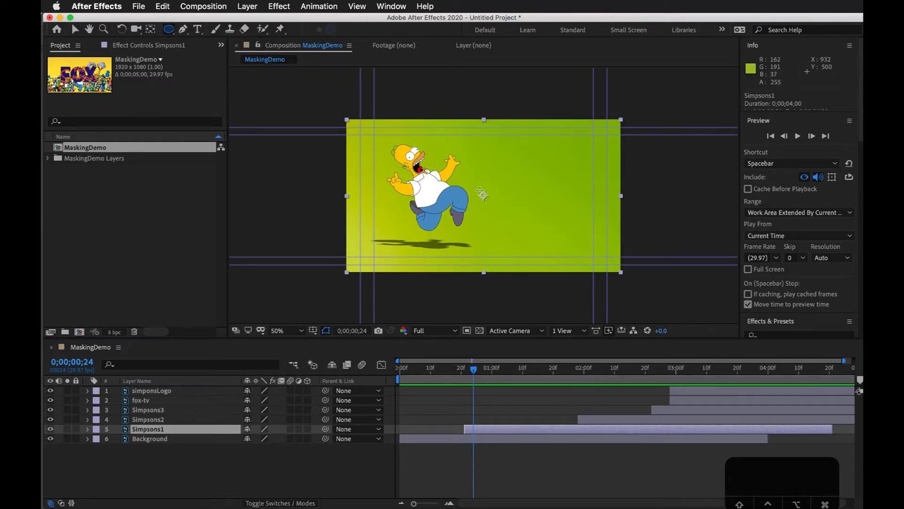
pyautogui.moveTo(479, 190); pyautogui.dragTo(496, 196)
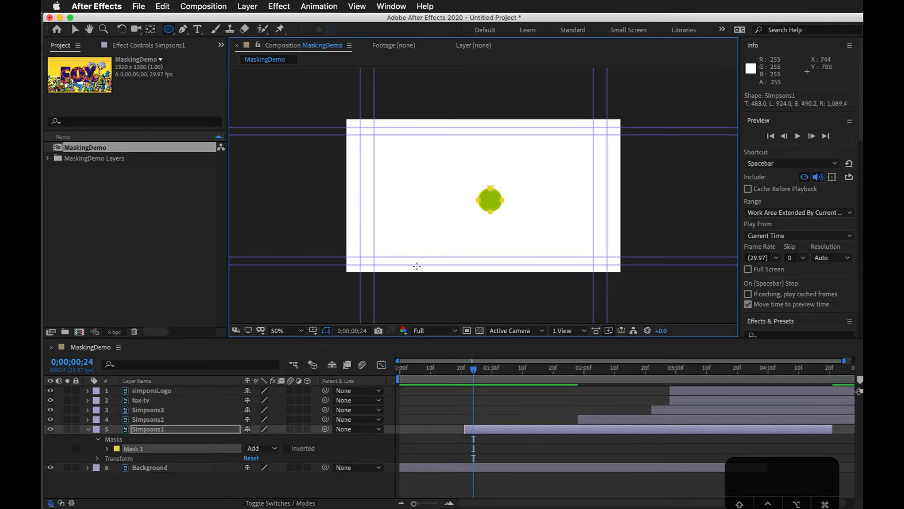
# Step: Try the Subtract mode on the Simpsons1 circular mask and return it to Add
pyautogui.click(275, 449)
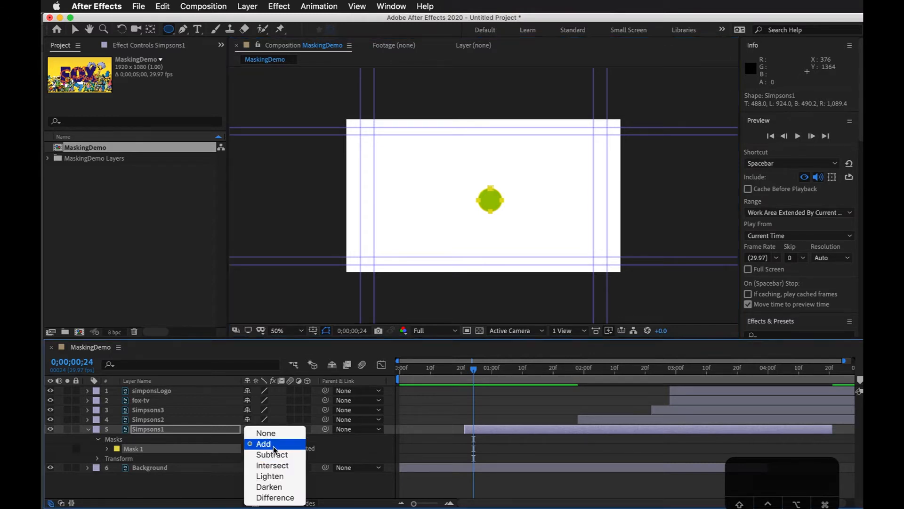
pyautogui.click(273, 455)
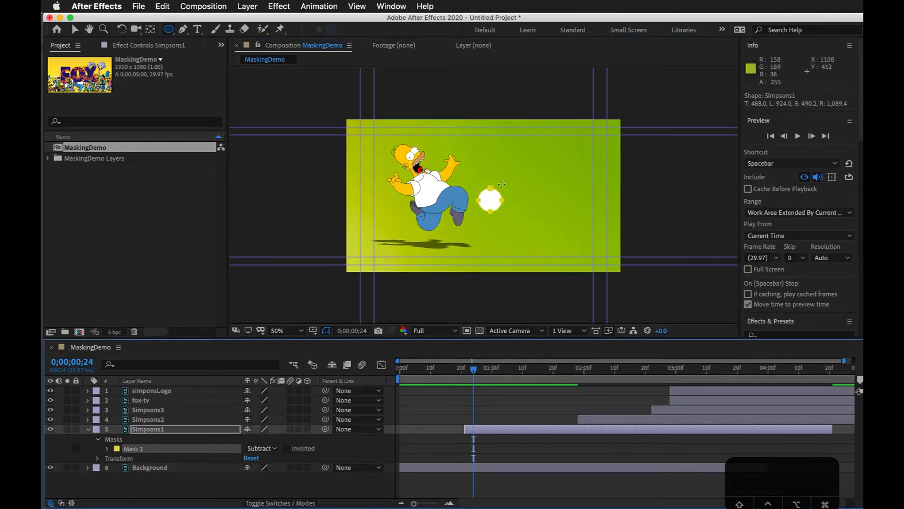
pyautogui.click(277, 448)
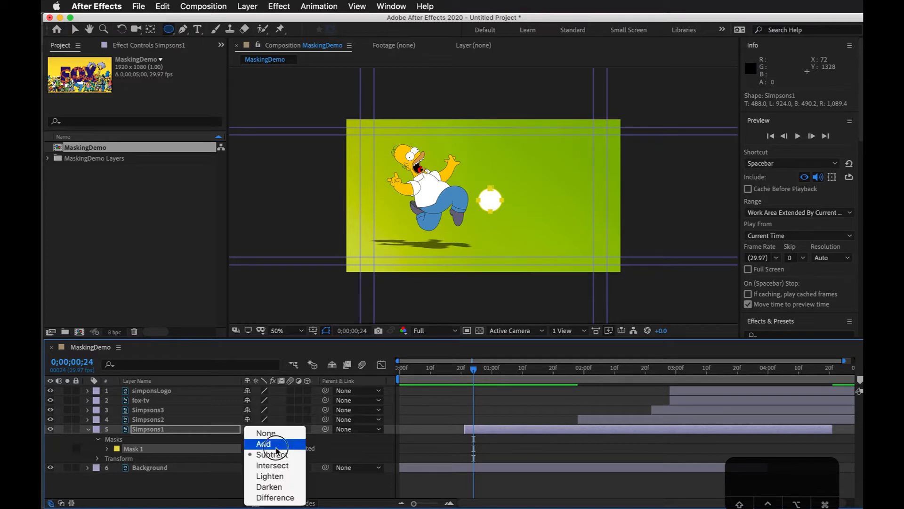
pyautogui.click(264, 443)
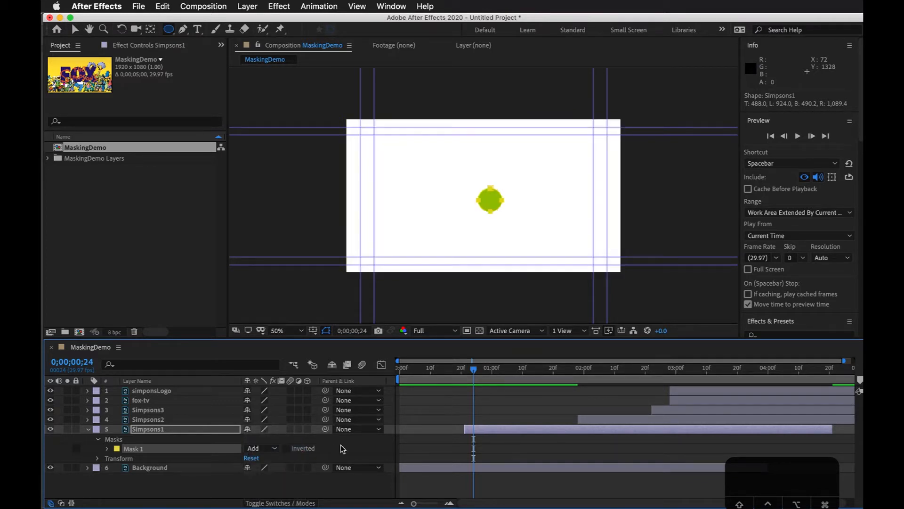
# Step: Set the Simpsons1 Mask Expansion to -91 pixels at 0;00;00;23 and start keyframing it there
pyautogui.moveTo(475, 365); pyautogui.dragTo(471, 414)
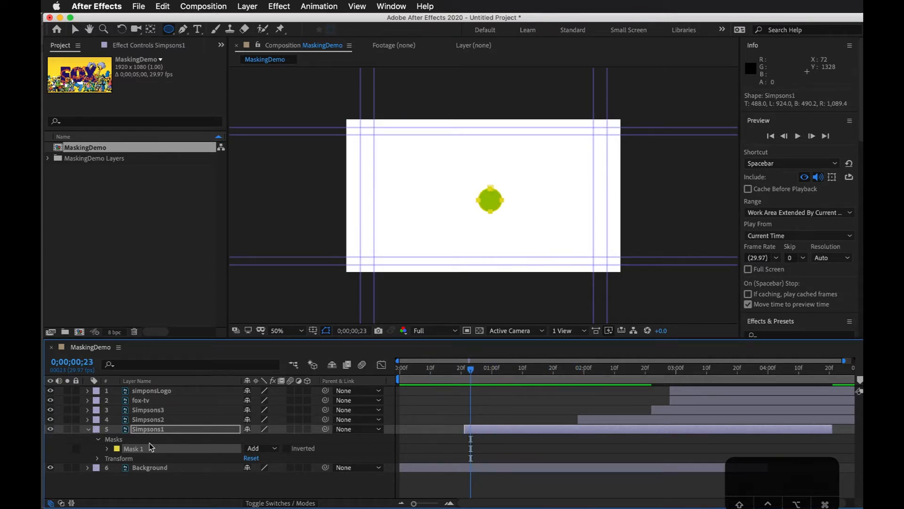
pyautogui.click(98, 440)
pyautogui.click(88, 429)
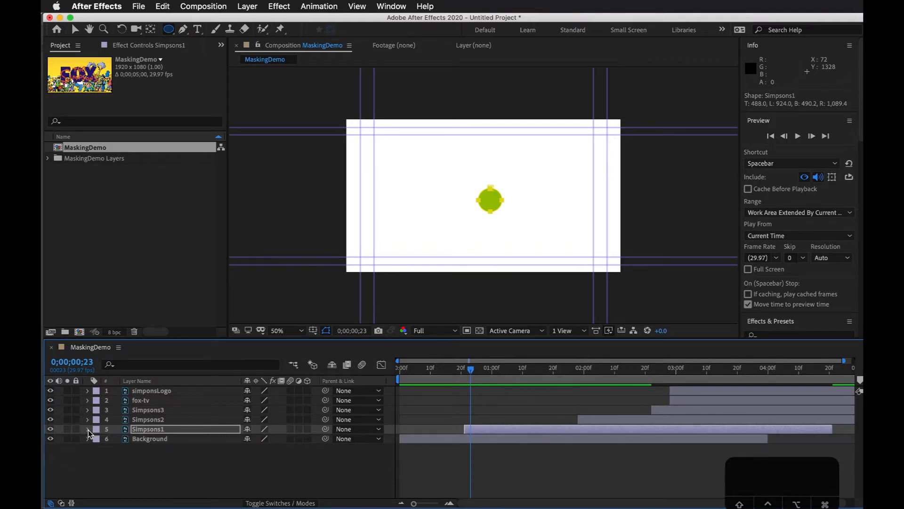
pyautogui.click(88, 429)
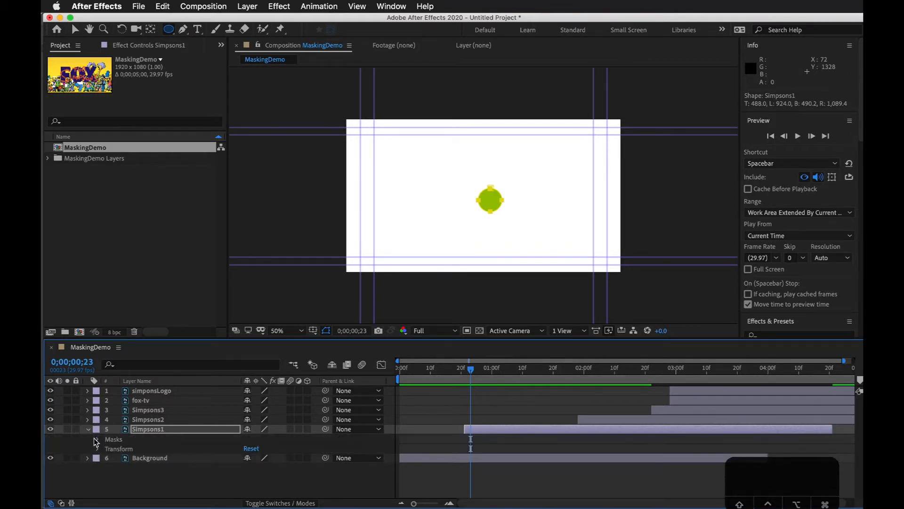
pyautogui.click(97, 440)
pyautogui.click(109, 449)
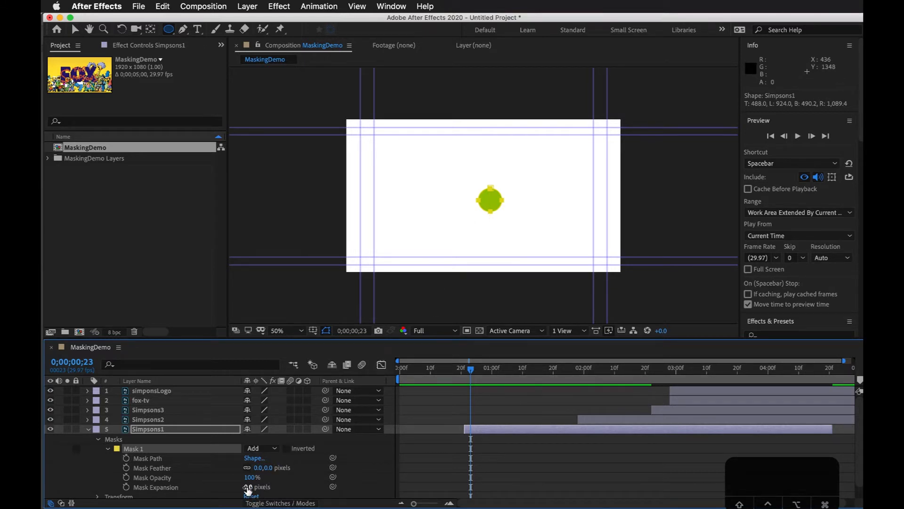
pyautogui.moveTo(247, 487); pyautogui.dragTo(203, 495)
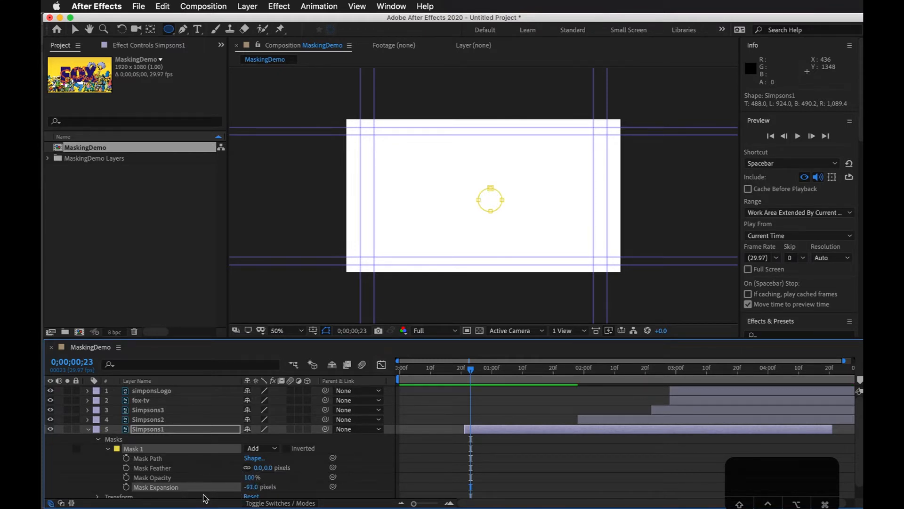
pyautogui.click(125, 487)
# Step: Keyframe the Simpsons1 Mask Expansion at 1305 pixels at 0;00;01;19 so the circle uncovers the whole frame
pyautogui.moveTo(474, 373); pyautogui.dragTo(483, 372)
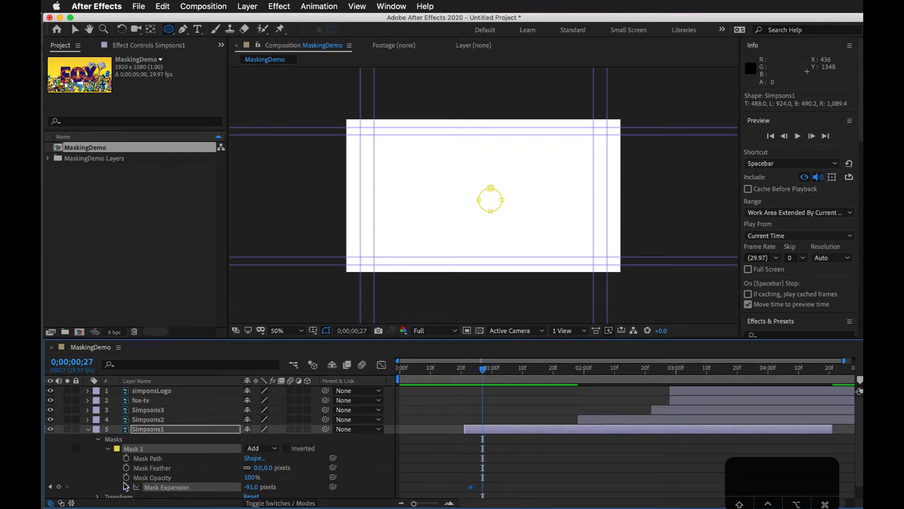
pyautogui.moveTo(490, 373); pyautogui.dragTo(550, 375)
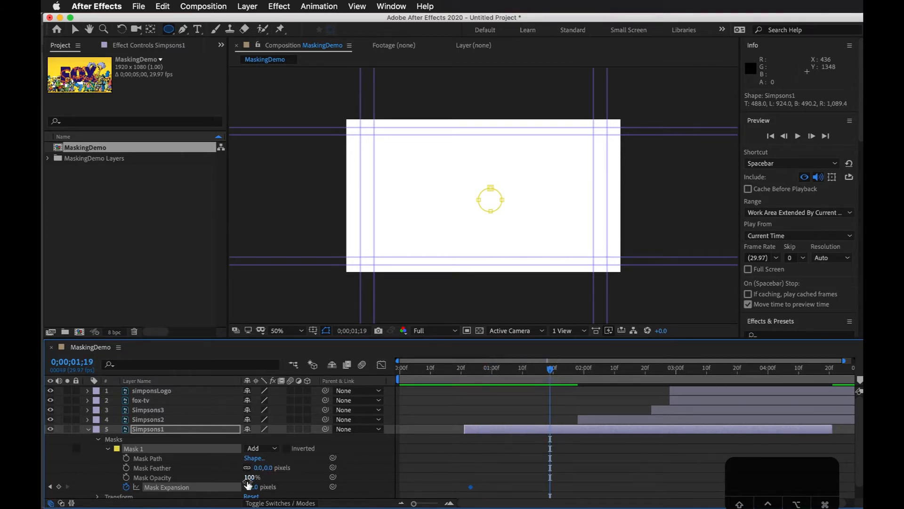
pyautogui.moveTo(255, 487); pyautogui.dragTo(860, 457)
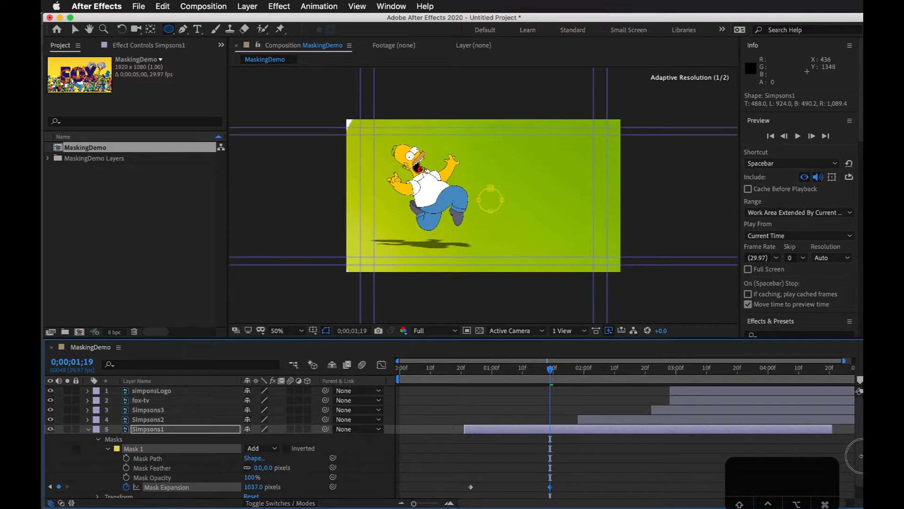
pyautogui.moveTo(255, 487); pyautogui.dragTo(395, 473)
# Step: Preview the circular reveal of Simpsons1 from 0;00;00;20
pyautogui.moveTo(529, 379); pyautogui.dragTo(465, 390)
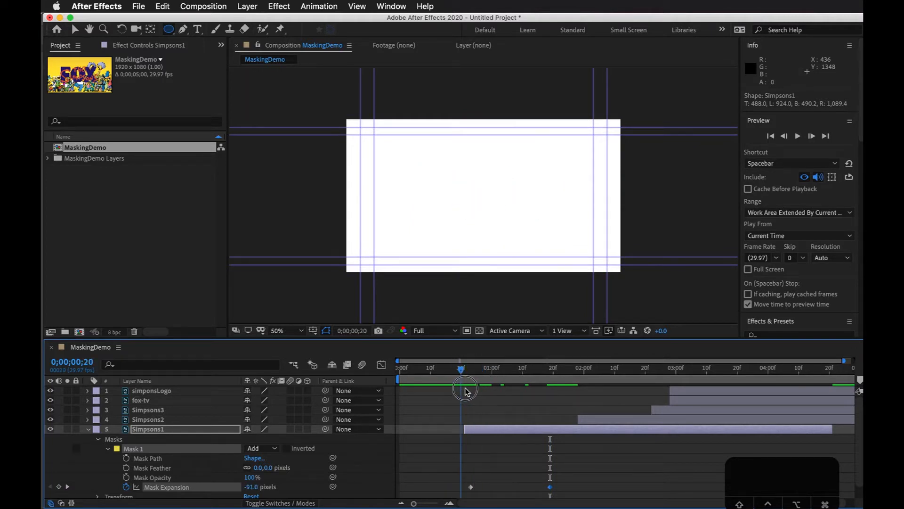
pyautogui.press('space')
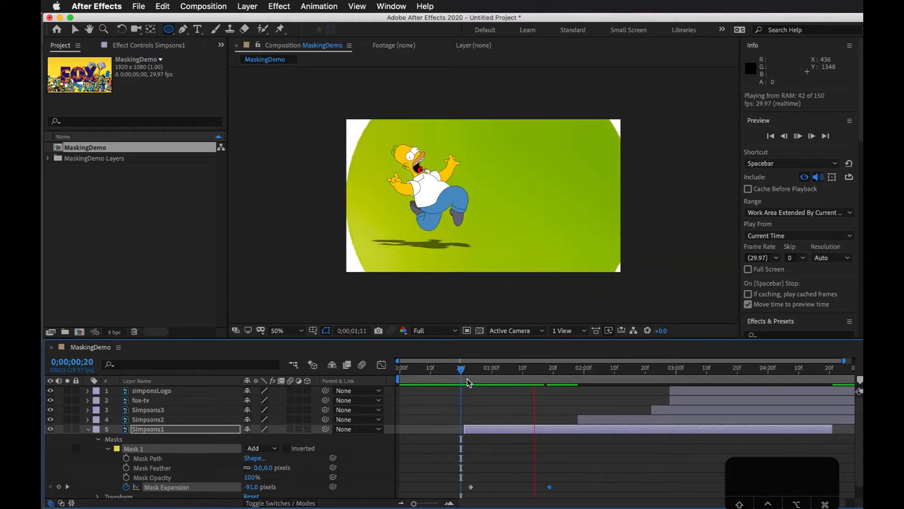
pyautogui.press('space')
pyautogui.click(541, 449)
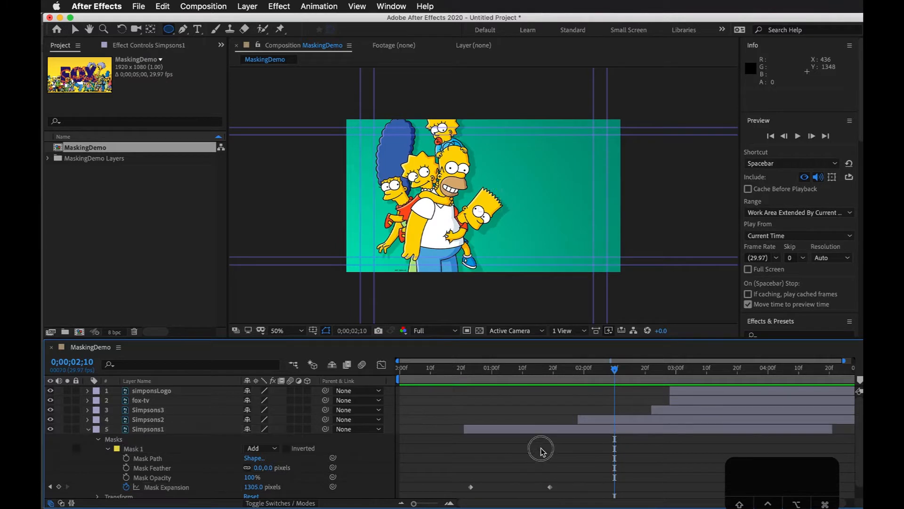
# Step: Move the ending Mask Expansion keyframe of Simpsons1 to about 0;00;01;09 and preview the faster reveal from the composition's start
pyautogui.moveTo(520, 372); pyautogui.dragTo(541, 377)
pyautogui.moveTo(550, 487); pyautogui.dragTo(520, 487)
pyautogui.press('space')
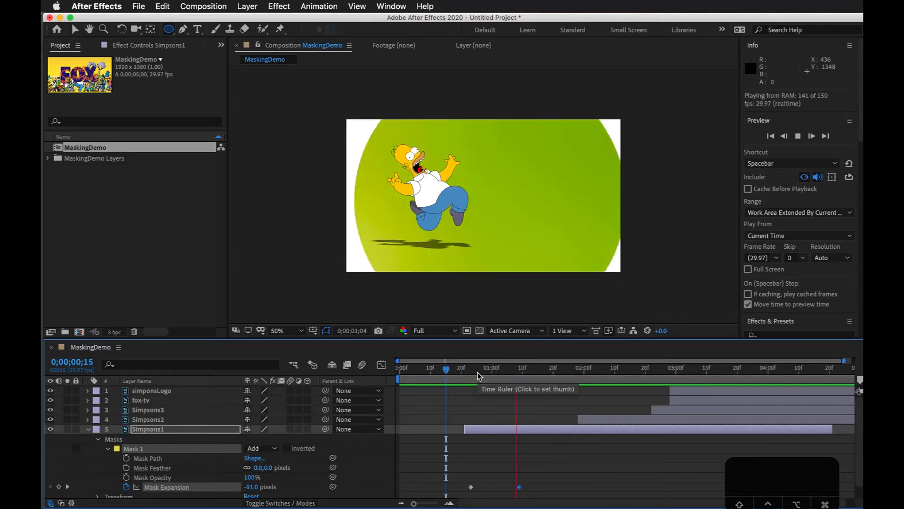
pyautogui.click(445, 380)
pyautogui.press('Home')
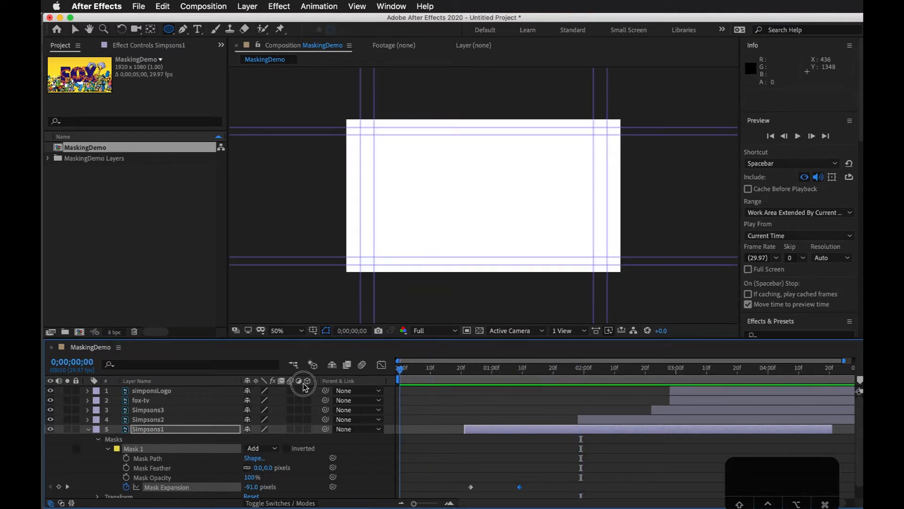
pyautogui.press('space')
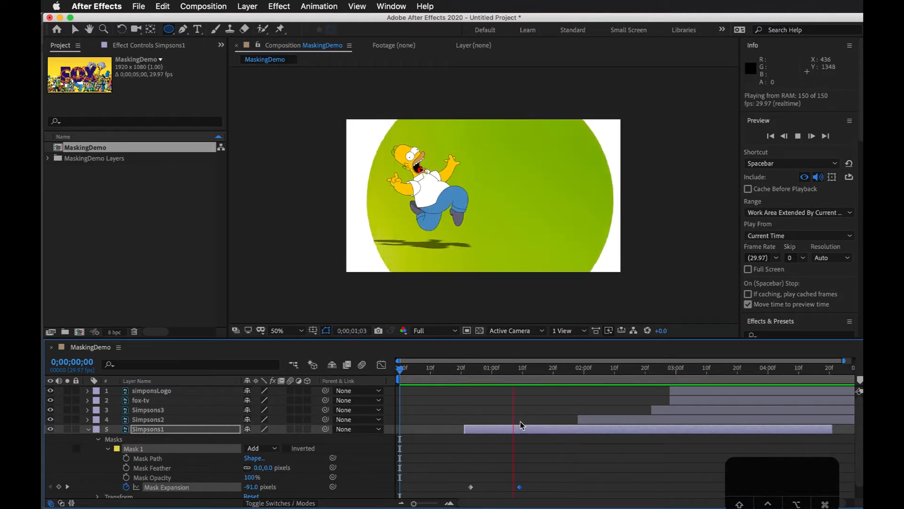
pyautogui.click(524, 423)
# Step: Slide Simpsons1 with its mask keyframes to start at about 0;00;00;10 and replay the composition from the beginning
pyautogui.moveTo(529, 427); pyautogui.dragTo(493, 434)
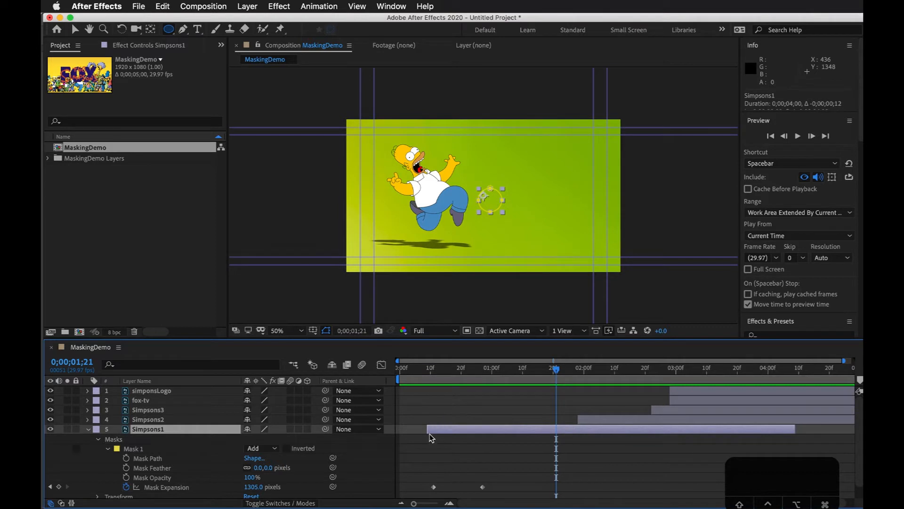
pyautogui.click(461, 444)
pyautogui.moveTo(465, 429)
pyautogui.mouseDown()
pyautogui.moveTo(492, 426)
pyautogui.moveTo(469, 430)
pyautogui.mouseUp()
pyautogui.moveTo(421, 478); pyautogui.dragTo(488, 491)
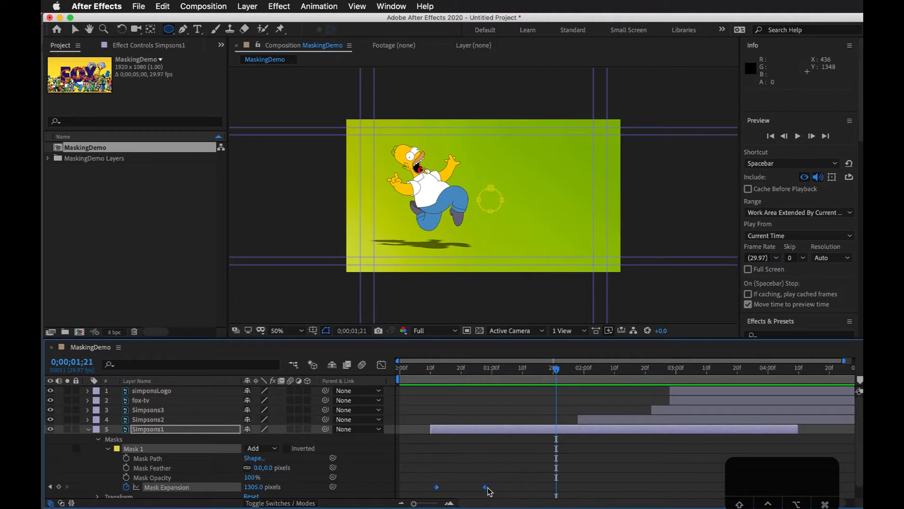
pyautogui.press('Home')
pyautogui.press('space')
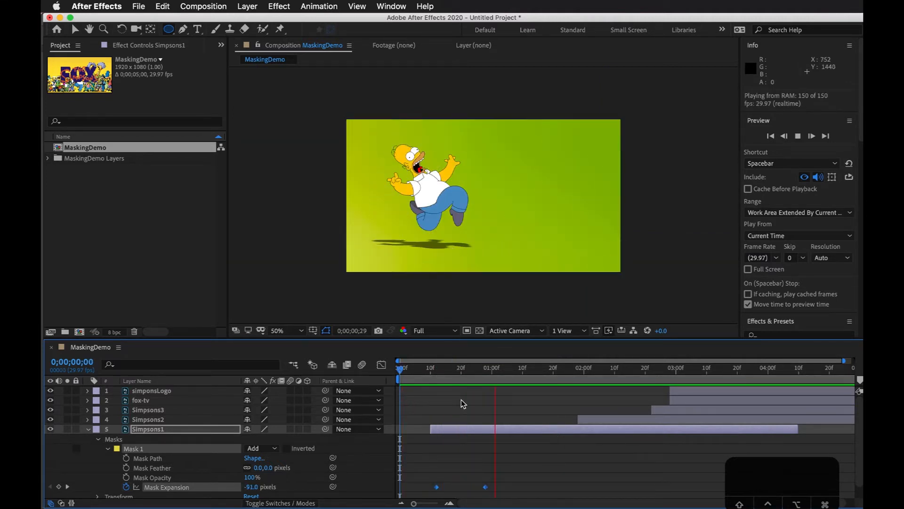
pyautogui.press('space')
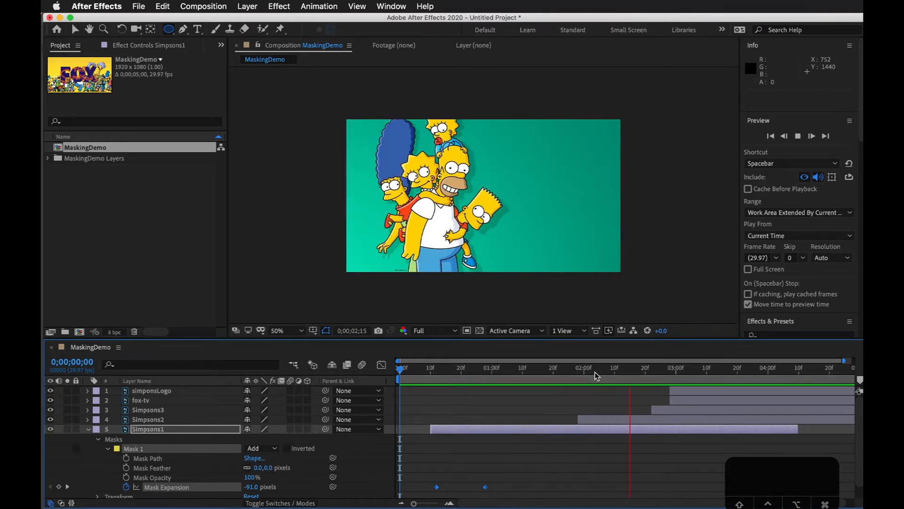
# Step: Draw a rectangular mask about 319 px wide and 1396 px high on Simpsons2, just outside the frame's left edge
pyautogui.click(612, 418)
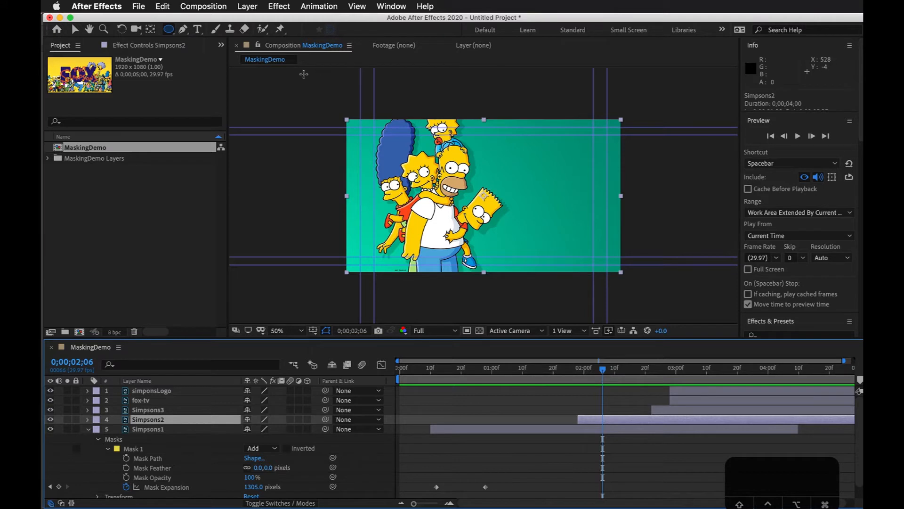
pyautogui.click(169, 29)
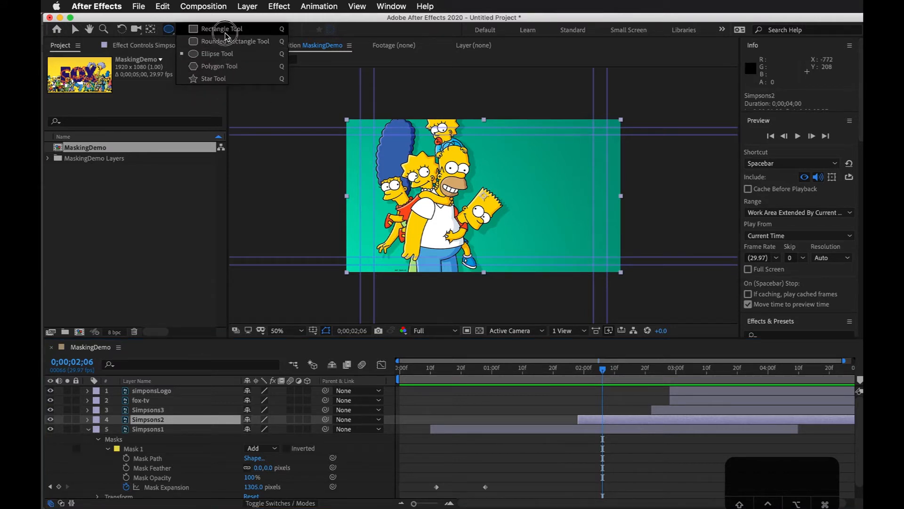
pyautogui.click(224, 30)
pyautogui.click(163, 430)
pyautogui.click(173, 419)
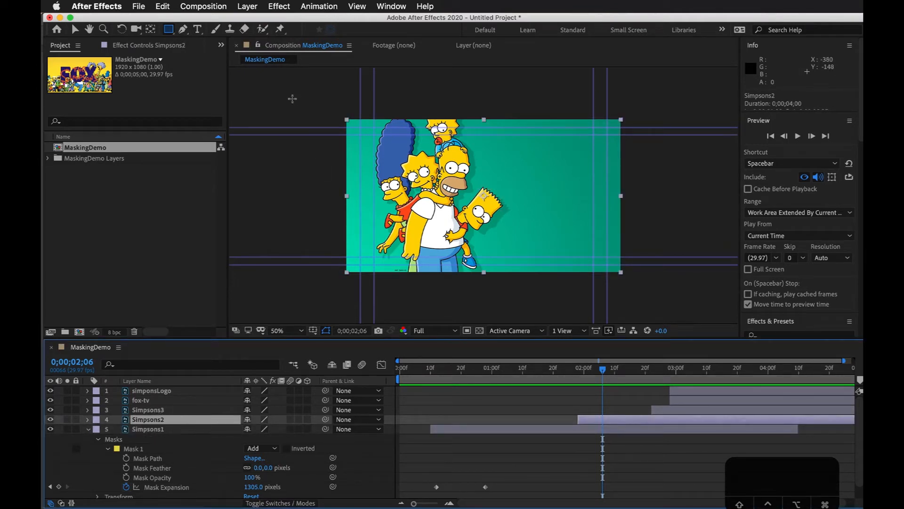
pyautogui.moveTo(292, 98); pyautogui.dragTo(337, 294)
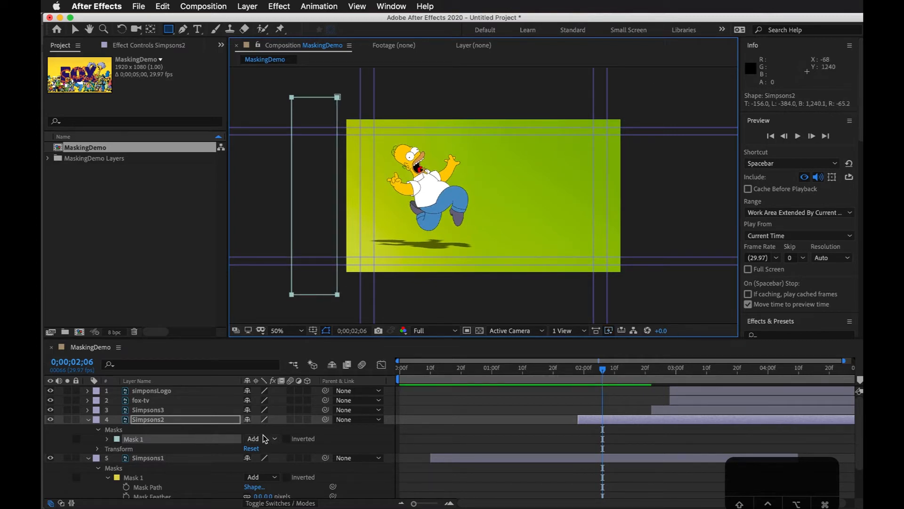
# Step: Try a Mask Expansion of 715 pixels on the Simpsons2 rectangular mask and undo it
pyautogui.click(109, 440)
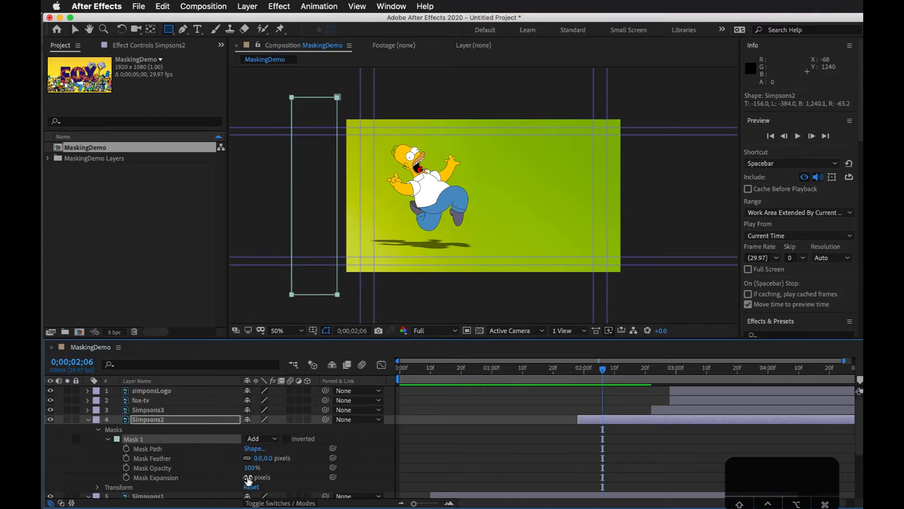
pyautogui.moveTo(251, 479); pyautogui.dragTo(620, 436)
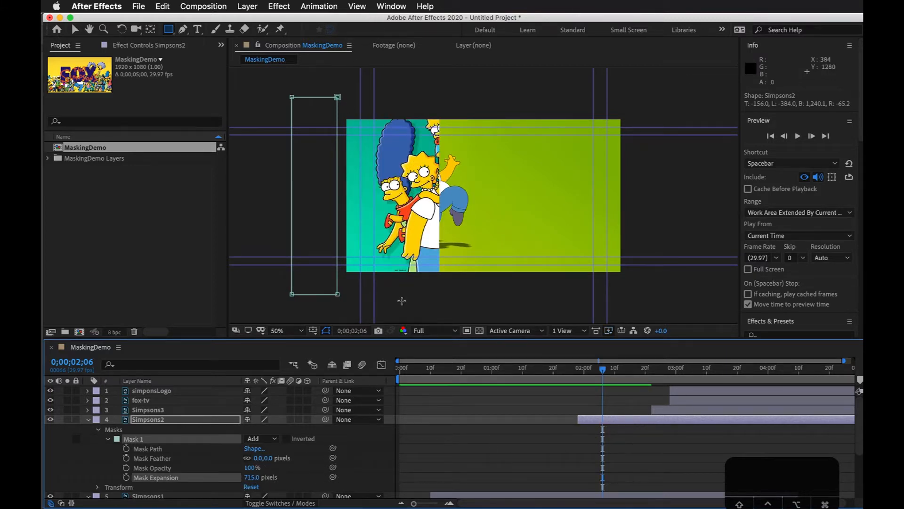
pyautogui.press('super+z')
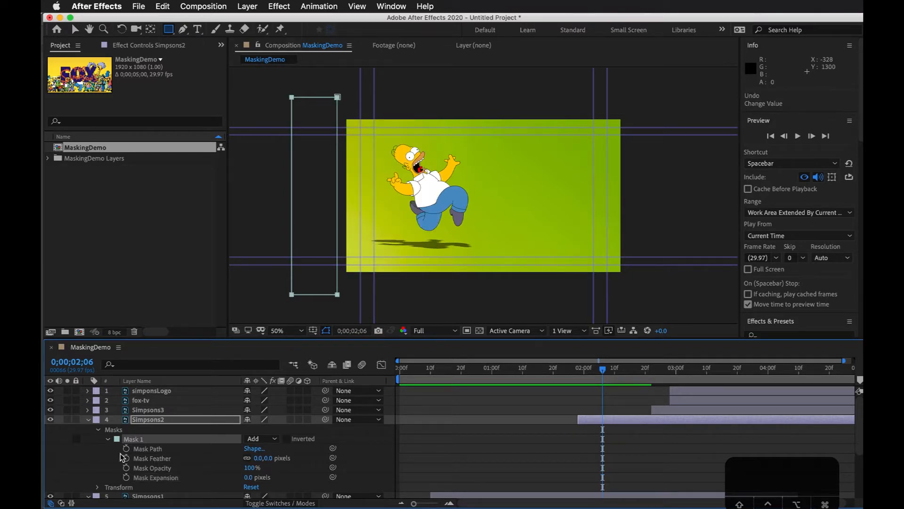
# Step: Start keyframing the Mask Path of the Simpsons2 rectangular mask at the layer's start, 0;00;01;28
pyautogui.moveTo(606, 366); pyautogui.dragTo(578, 368)
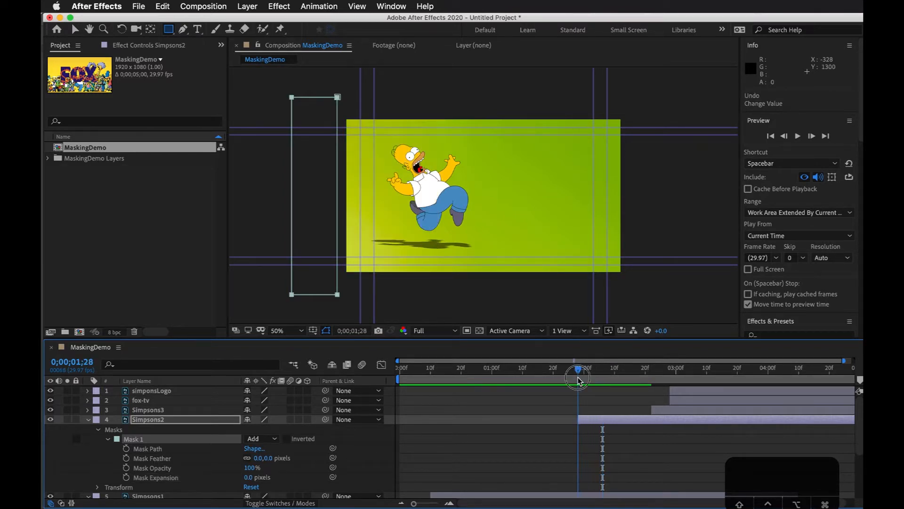
pyautogui.click(155, 449)
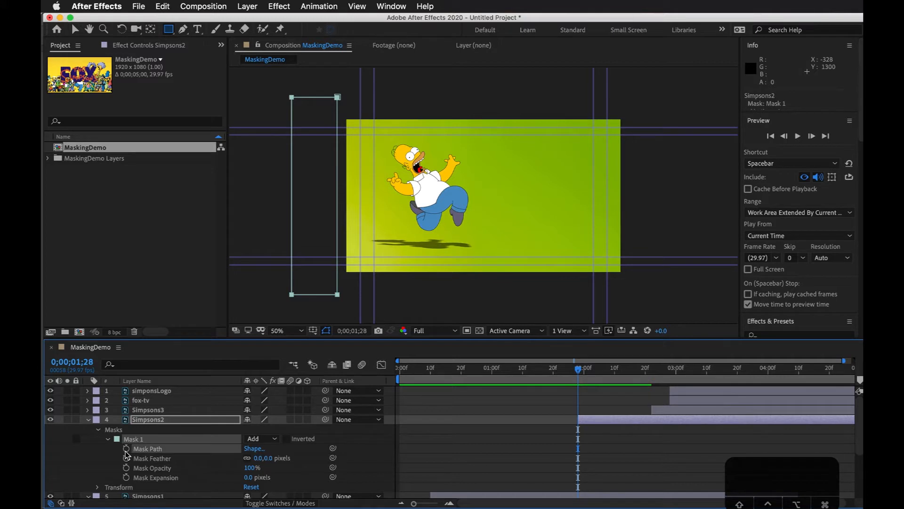
pyautogui.click(127, 449)
# Step: At 0;00;02;21, stretch the mask's upper-right corner past the frame's right edge and shift its lower-right corner left for a diagonal edge
pyautogui.moveTo(574, 370); pyautogui.dragTo(648, 369)
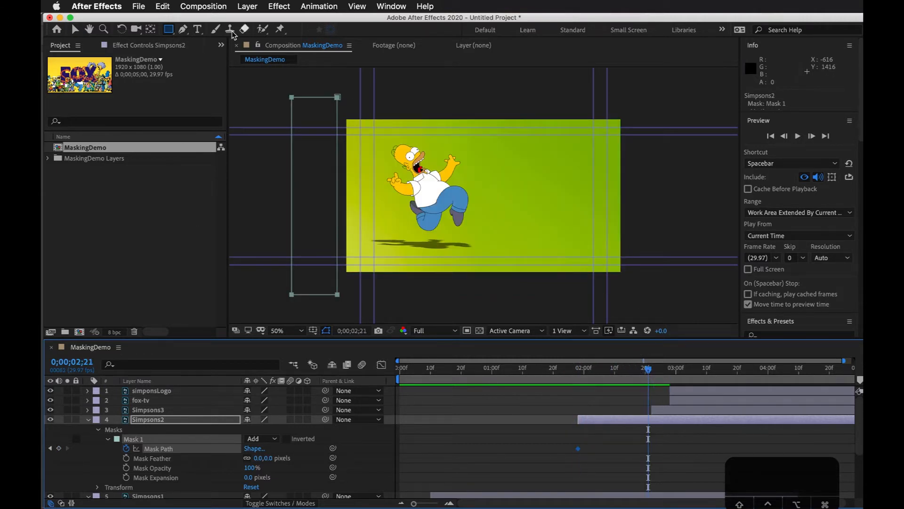
pyautogui.click(74, 29)
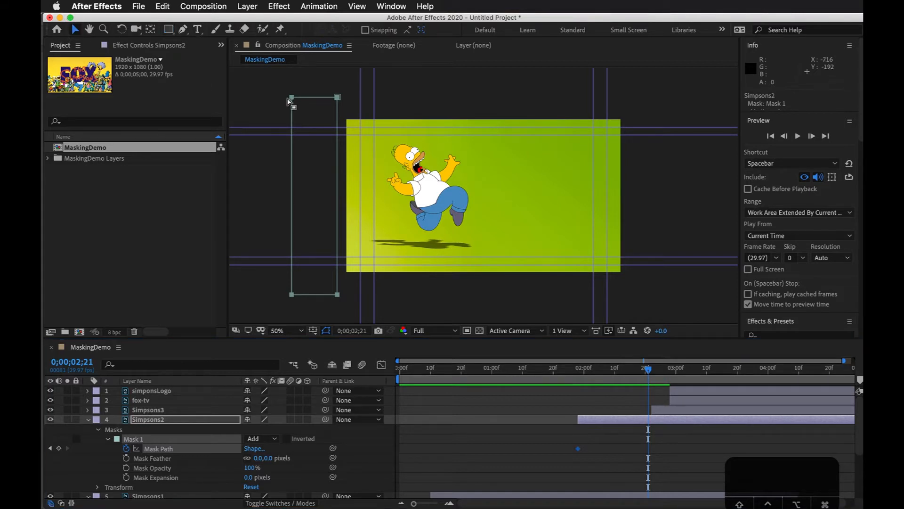
pyautogui.moveTo(325, 81); pyautogui.dragTo(352, 122)
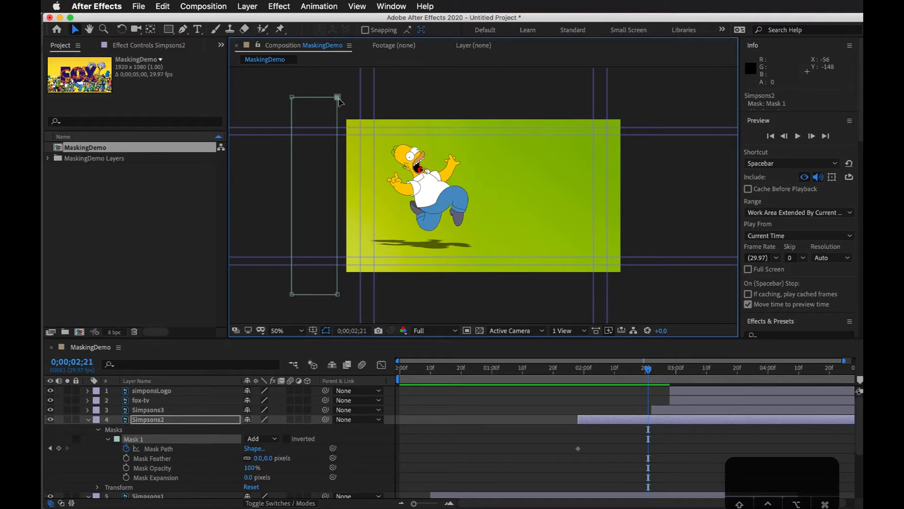
pyautogui.moveTo(338, 100); pyautogui.dragTo(662, 98)
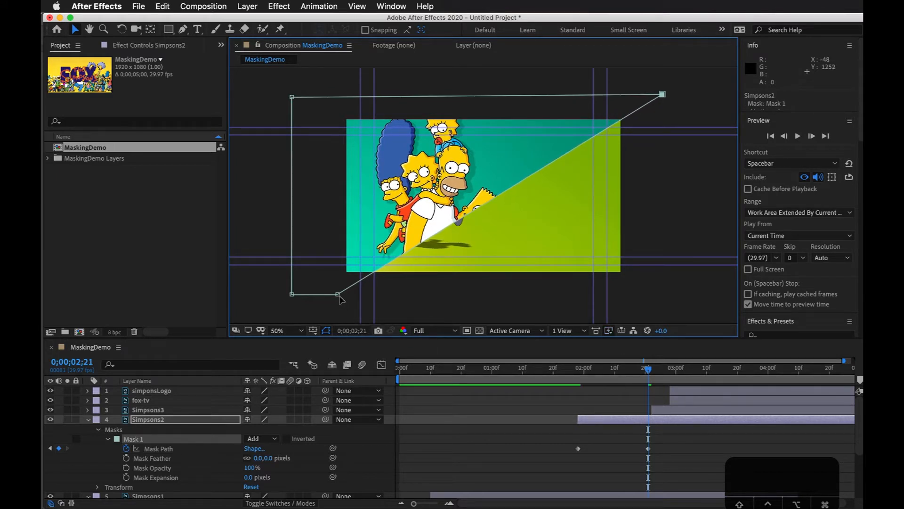
pyautogui.moveTo(339, 295); pyautogui.dragTo(305, 295)
# Step: Preview the diagonal mask reveal of Simpsons2 from 0;00;01;13 and scrub through it around 0;00;02;17
pyautogui.moveTo(649, 369); pyautogui.dragTo(527, 398)
pyautogui.press('space')
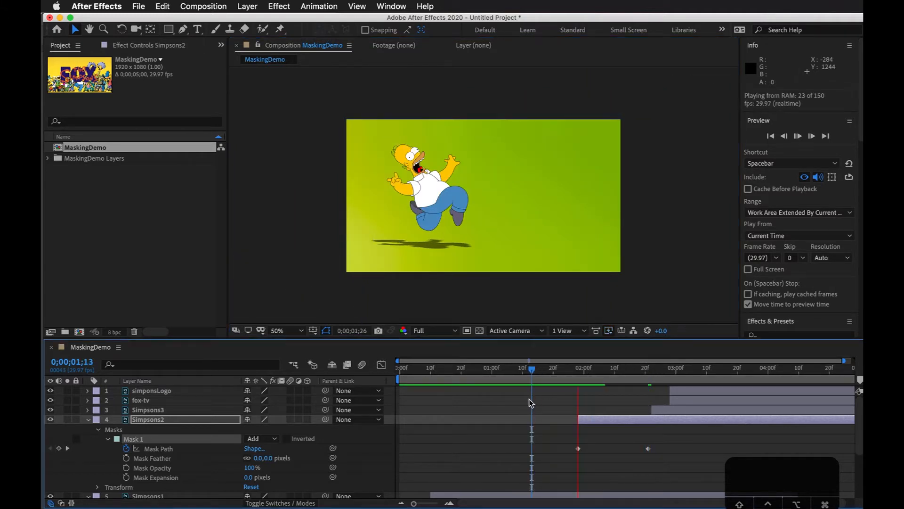
pyautogui.press('space')
pyautogui.moveTo(627, 375)
pyautogui.mouseDown()
pyautogui.moveTo(543, 379)
pyautogui.moveTo(676, 369)
pyautogui.moveTo(513, 395)
pyautogui.moveTo(681, 374)
pyautogui.moveTo(608, 395)
pyautogui.moveTo(636, 387)
pyautogui.mouseUp()
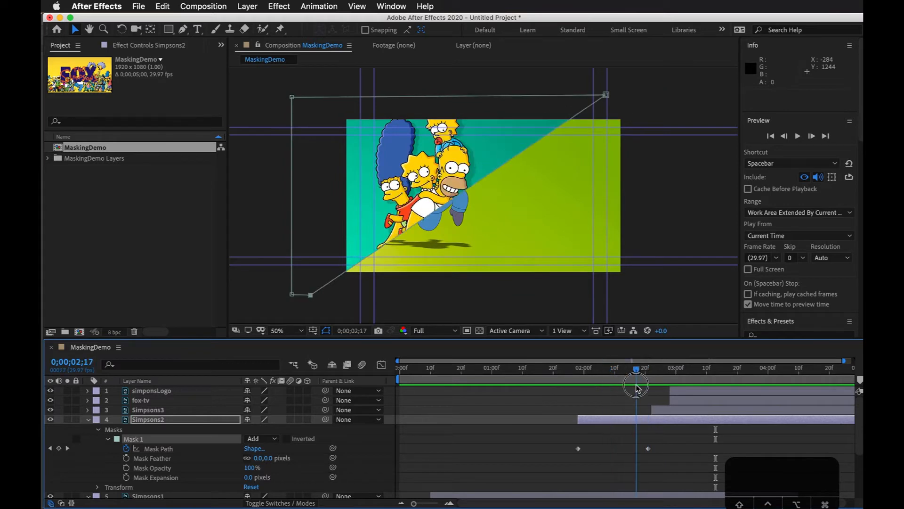
# Step: Move the second Mask Path keyframe to 0;00;02;10 and stretch the mask's lower-right corner past the frame's right edge at 0;00;02;20
pyautogui.moveTo(649, 449); pyautogui.dragTo(615, 449)
pyautogui.moveTo(614, 372); pyautogui.dragTo(645, 369)
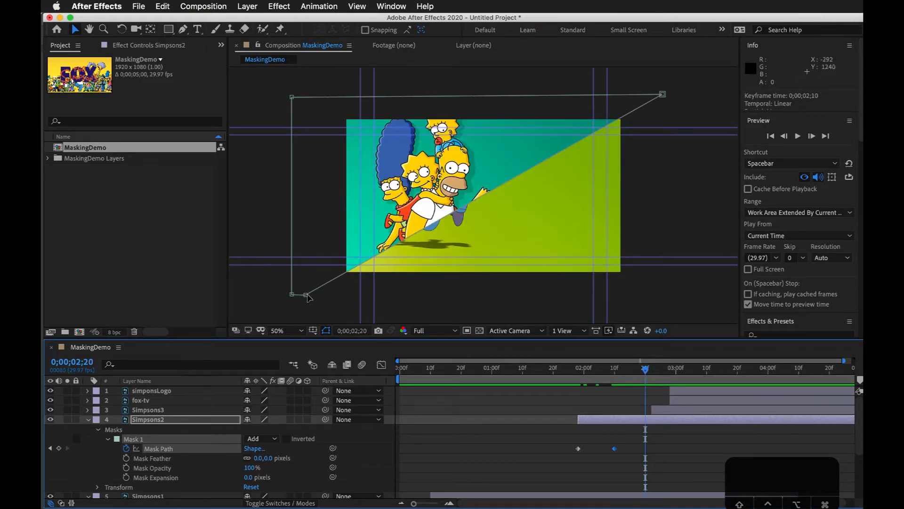
pyautogui.moveTo(307, 297); pyautogui.dragTo(650, 306)
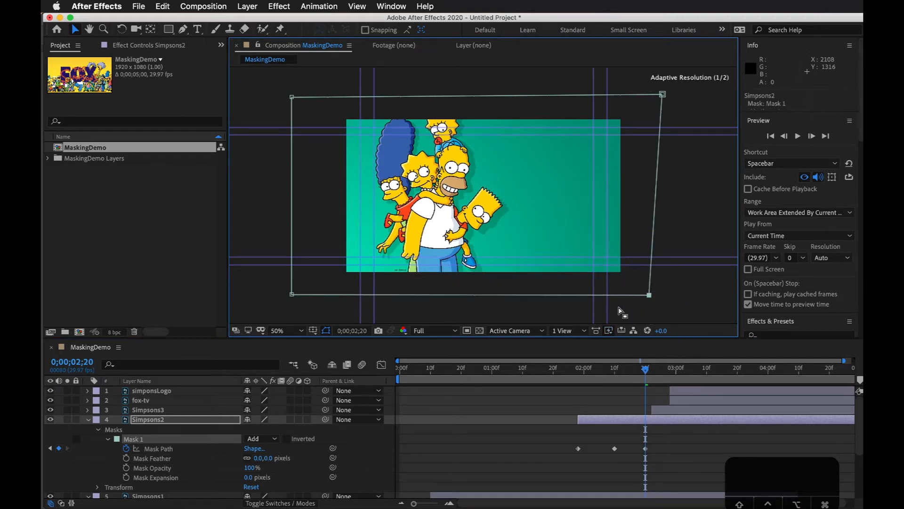
# Step: Preview the complete Simpsons2 mask reveal from 0;00;01;21
pyautogui.moveTo(645, 369); pyautogui.dragTo(578, 370)
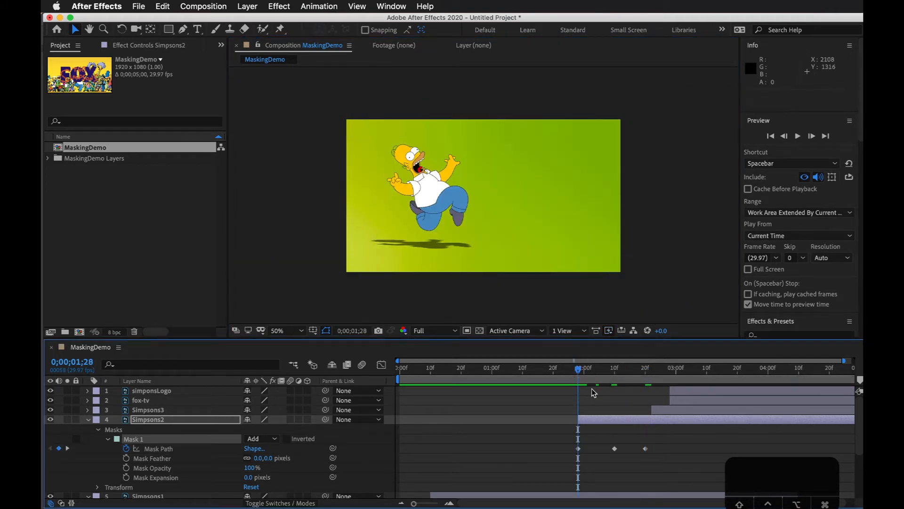
pyautogui.click(612, 370)
pyautogui.moveTo(612, 370); pyautogui.dragTo(556, 382)
pyautogui.press('space')
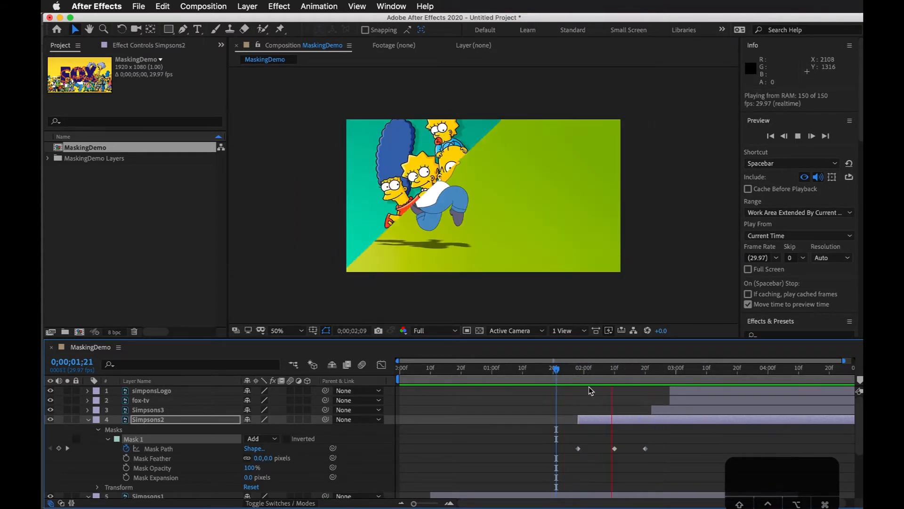
pyautogui.press('space')
# Step: Try an irregular Pen mask around the central characters of Simpsons3 at 0;00;02;27 and undo it
pyautogui.moveTo(621, 370); pyautogui.dragTo(648, 372)
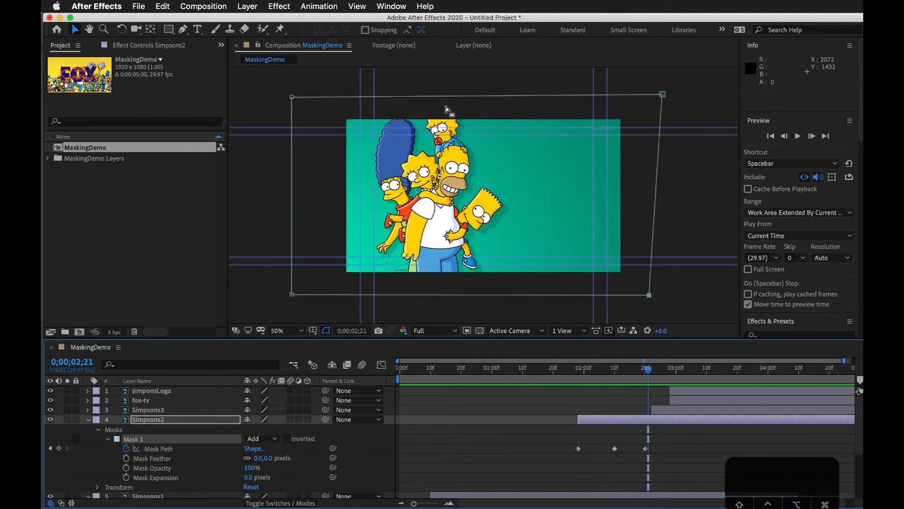
pyautogui.moveTo(651, 386); pyautogui.dragTo(666, 377)
pyautogui.click(674, 413)
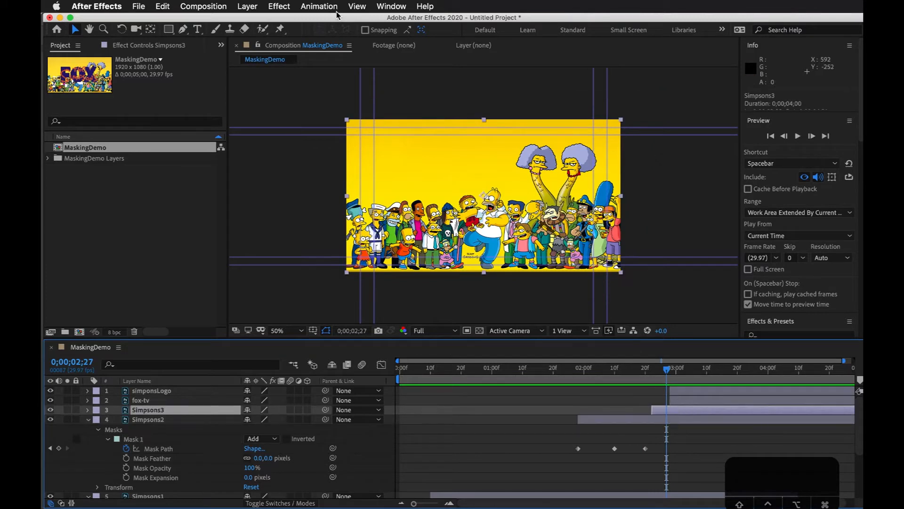
pyautogui.click(183, 29)
pyautogui.click(454, 172)
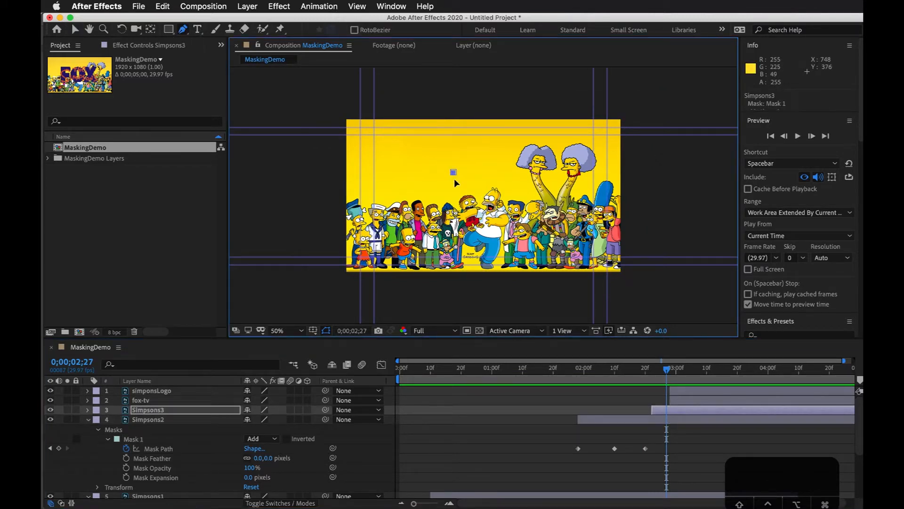
pyautogui.click(491, 181)
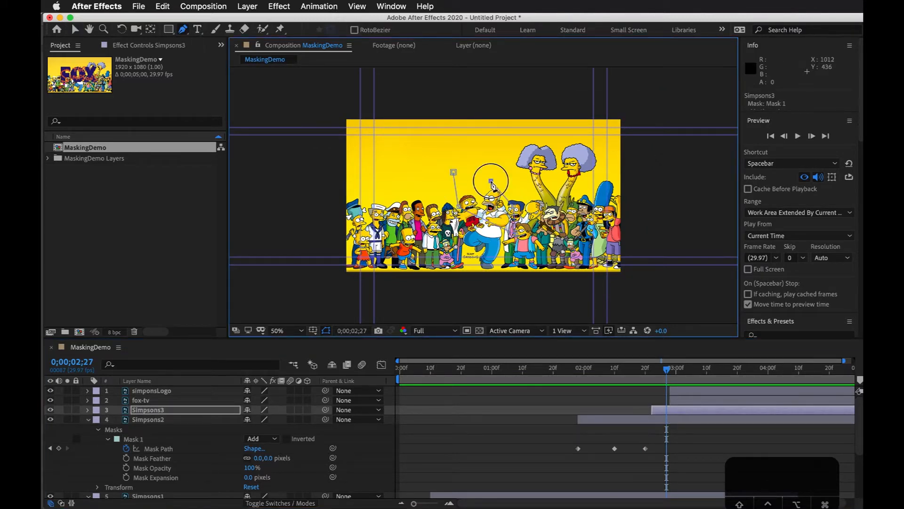
pyautogui.click(454, 173)
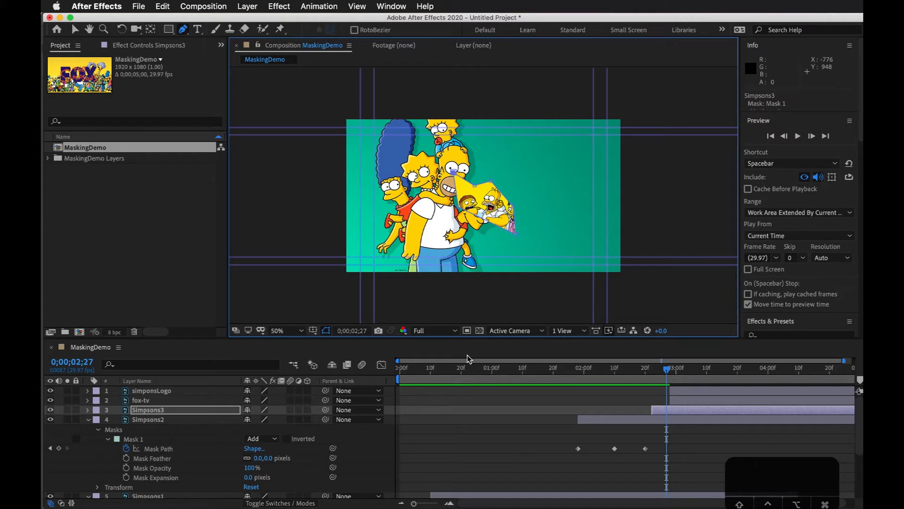
pyautogui.click(659, 411)
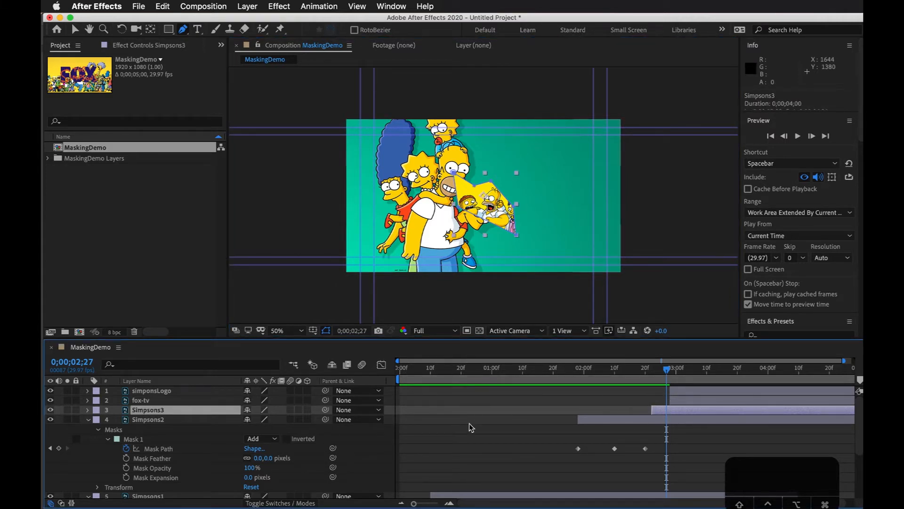
pyautogui.press('super+z')
pyautogui.press('super+z')
pyautogui.press('super+z')
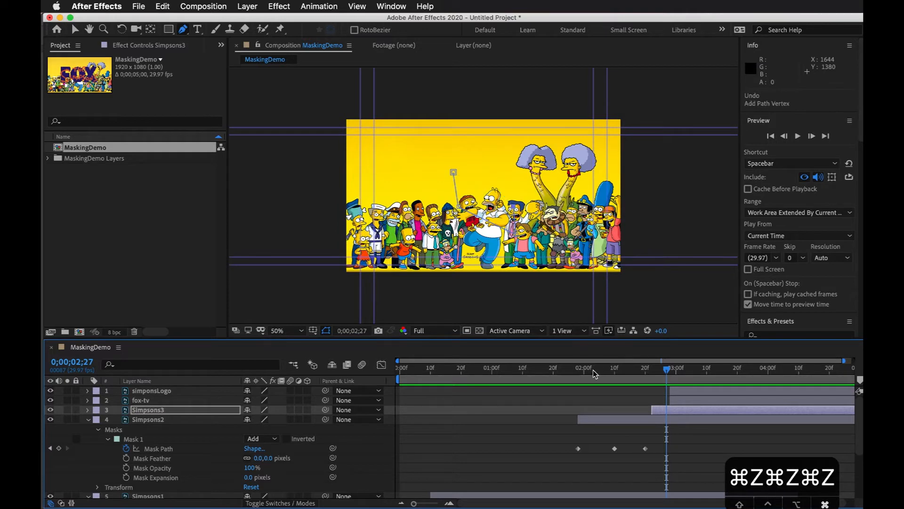
pyautogui.press('super+z')
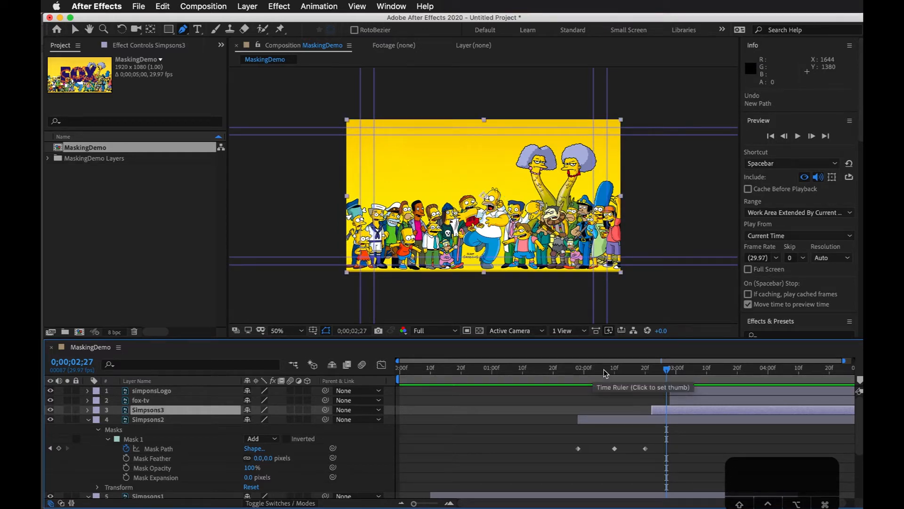
# Step: Slide simponsLogo and fox-tv to start at about 0;00;03;28 and Simpsons3 to start at about 0;00;03;00
pyautogui.moveTo(666, 376); pyautogui.dragTo(787, 395)
pyautogui.click(698, 397)
pyautogui.keyDown('shift'); pyautogui.click(702, 390); pyautogui.keyUp('shift')
pyautogui.click(678, 413)
pyautogui.moveTo(710, 410); pyautogui.dragTo(738, 417)
pyautogui.moveTo(675, 373); pyautogui.dragTo(673, 374)
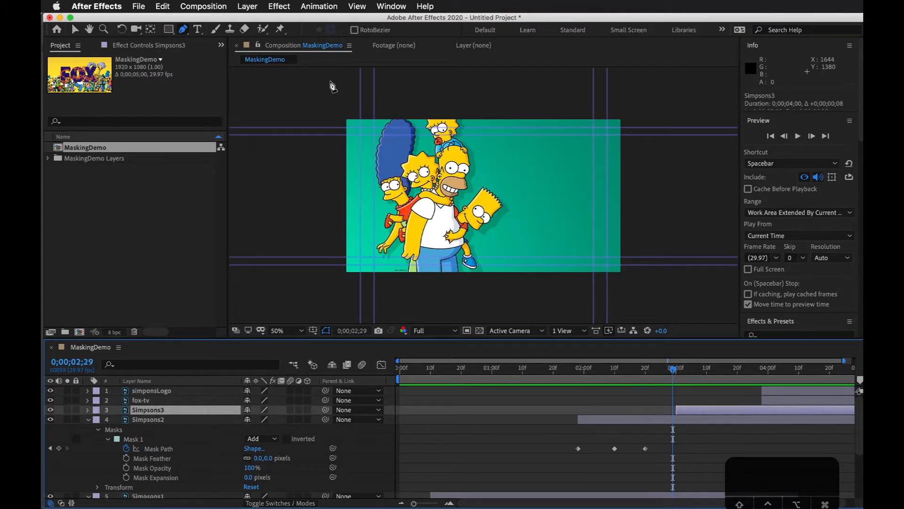
# Step: Draw a circular mask about 385 px across on Simpsons3, near the frame's right side, and check it at 0;00;03;05
pyautogui.moveTo(168, 30); pyautogui.dragTo(229, 59)
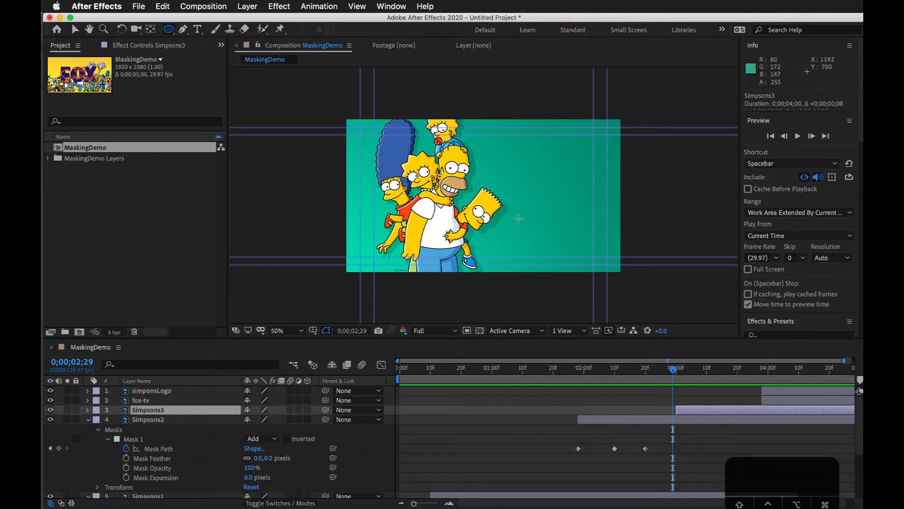
pyautogui.moveTo(548, 167); pyautogui.dragTo(585, 212)
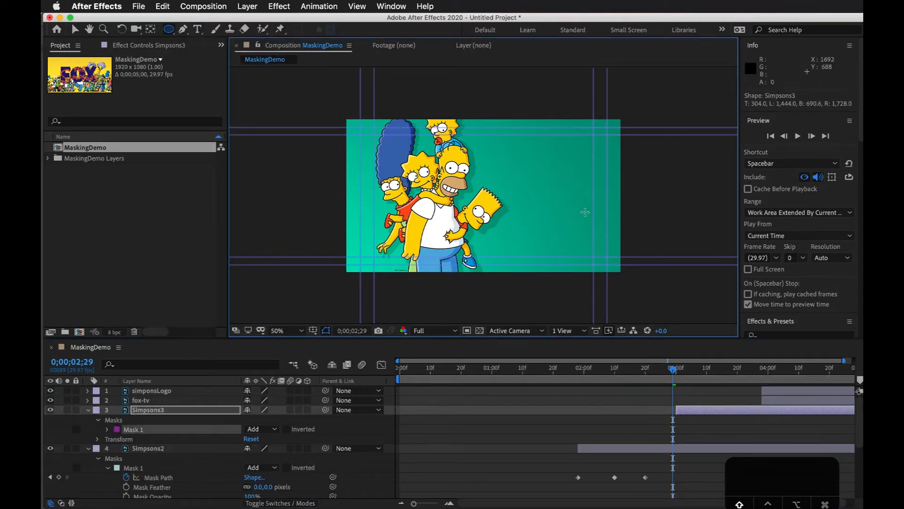
pyautogui.click(699, 413)
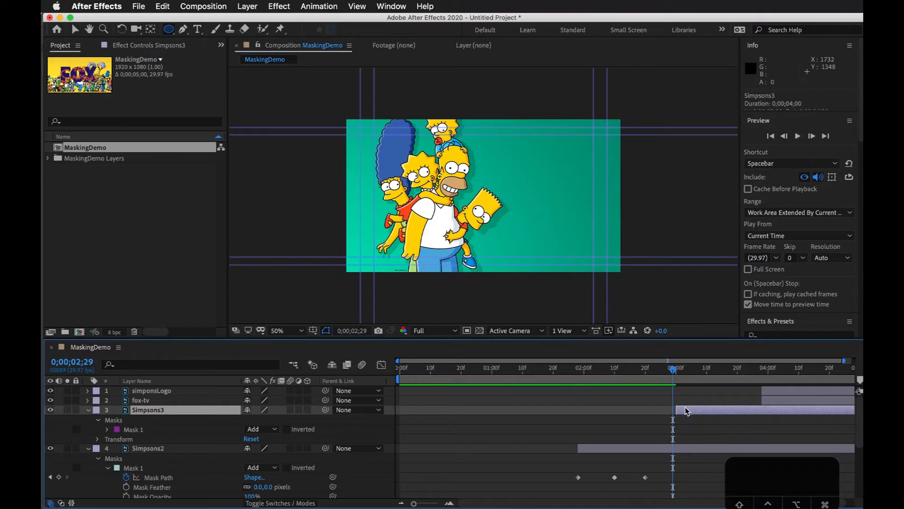
pyautogui.moveTo(674, 373)
pyautogui.mouseDown()
pyautogui.moveTo(693, 372)
pyautogui.moveTo(662, 372)
pyautogui.moveTo(703, 372)
pyautogui.moveTo(666, 372)
pyautogui.moveTo(691, 372)
pyautogui.mouseUp()
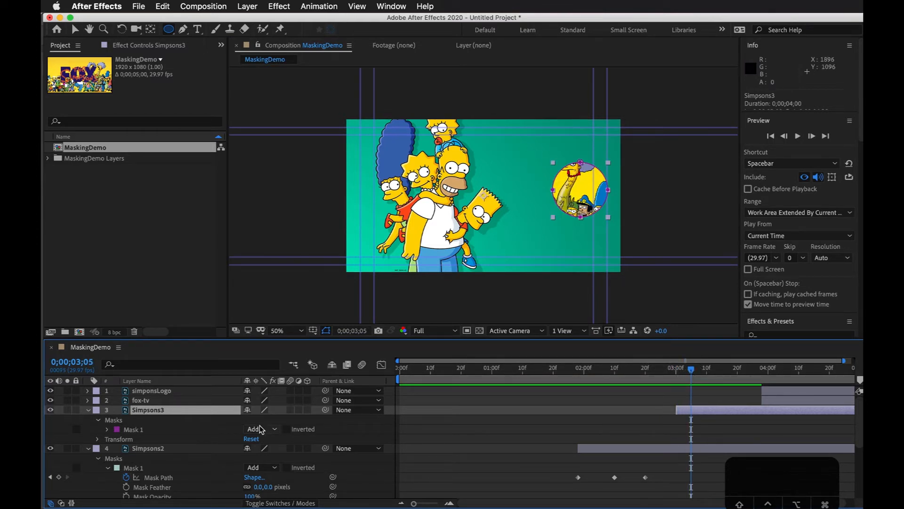
# Step: Try a Mask Opacity of 22% on the Simpsons3 circular mask and undo it
pyautogui.click(109, 429)
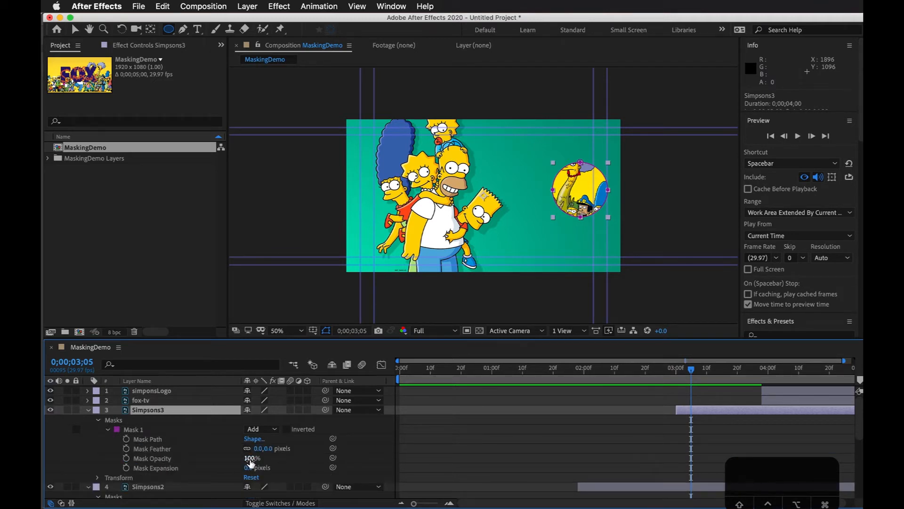
pyautogui.moveTo(250, 458)
pyautogui.mouseDown()
pyautogui.moveTo(161, 470)
pyautogui.moveTo(285, 461)
pyautogui.moveTo(236, 464)
pyautogui.mouseUp()
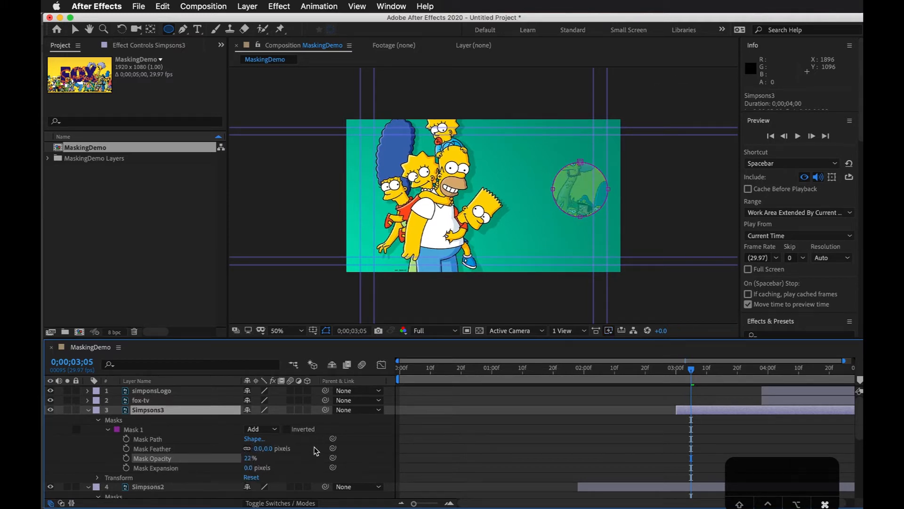
pyautogui.press('super+z')
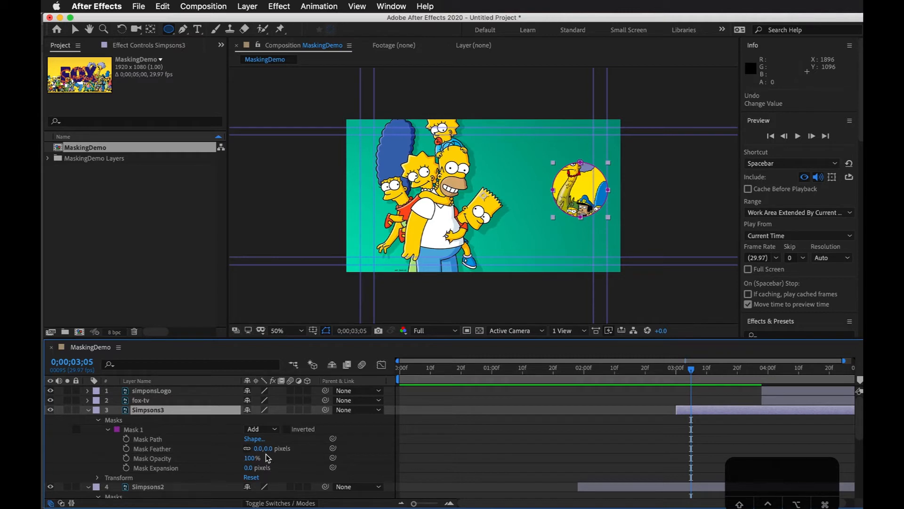
# Step: Soften the edge of the Simpsons3 circular mask with a Mask Feather of 20 pixels
pyautogui.moveTo(258, 448); pyautogui.dragTo(287, 445)
pyautogui.scroll(1, 590, 179)
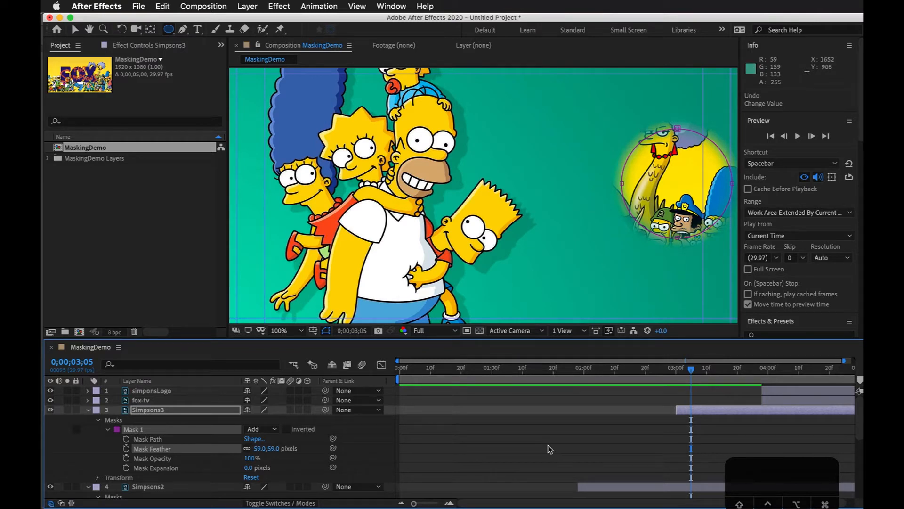
pyautogui.click(260, 449)
pyautogui.write('20')
pyautogui.press('Return')
pyautogui.click(367, 437)
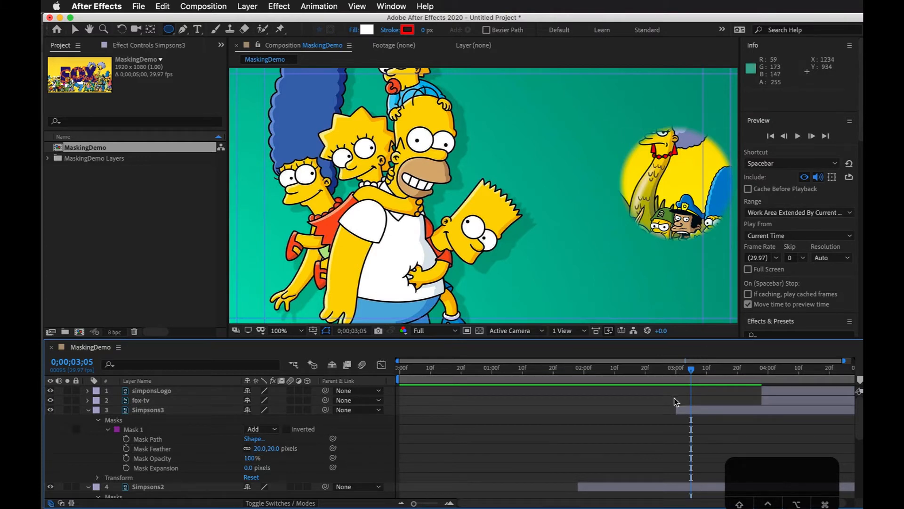
# Step: At 0;00;03;03, set the Simpsons3 Mask Expansion to -306 pixels to hide the layer and keyframe it
pyautogui.click(686, 379)
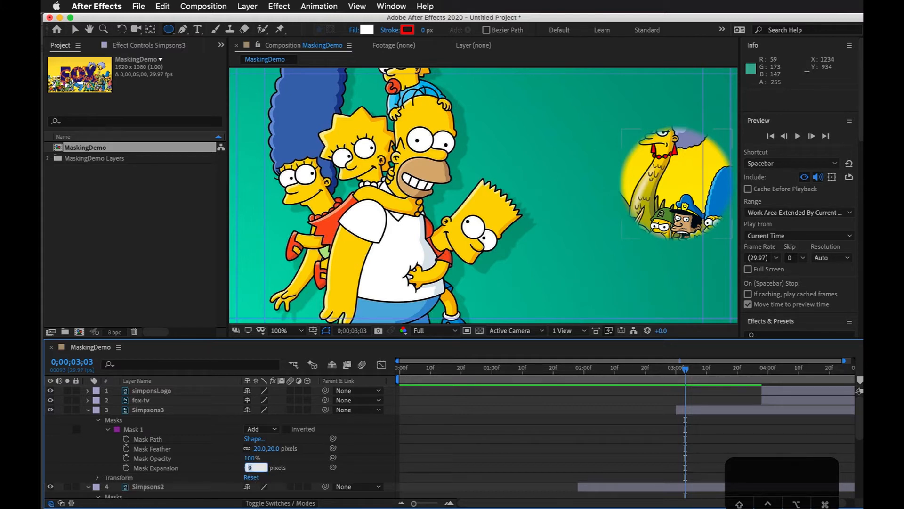
pyautogui.write('-30')
pyautogui.press('Return')
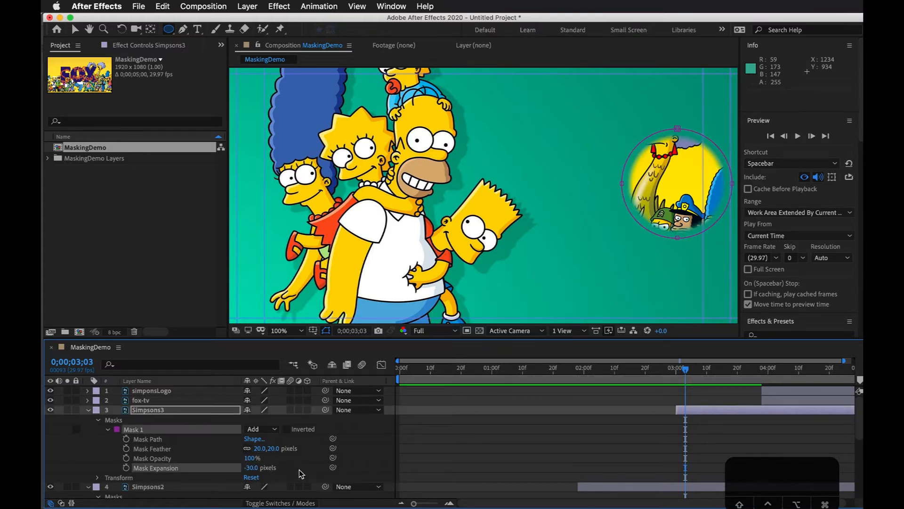
pyautogui.moveTo(249, 471); pyautogui.dragTo(84, 467)
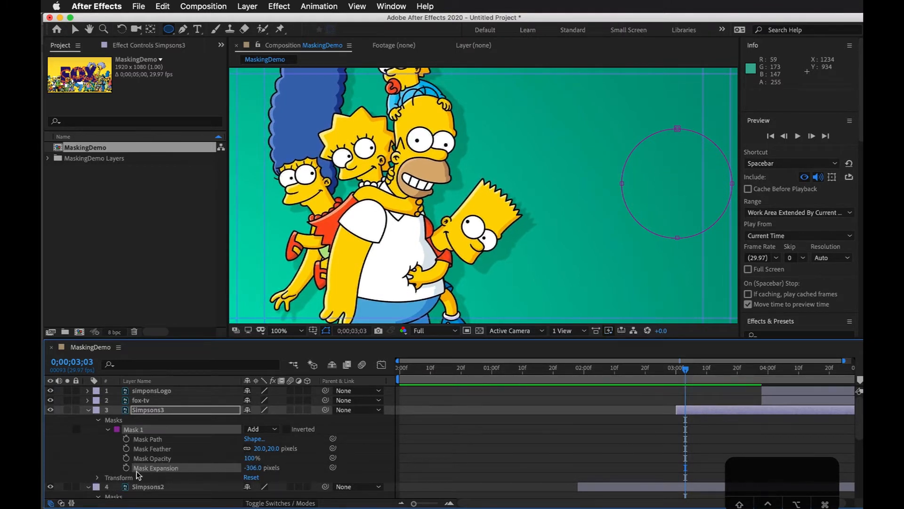
# Step: At 0;00;04;05, raise the Simpsons3 Mask Expansion to 801 pixels as the second keyframe
pyautogui.moveTo(687, 364); pyautogui.dragTo(784, 367)
pyautogui.moveTo(252, 468); pyautogui.dragTo(848, 459)
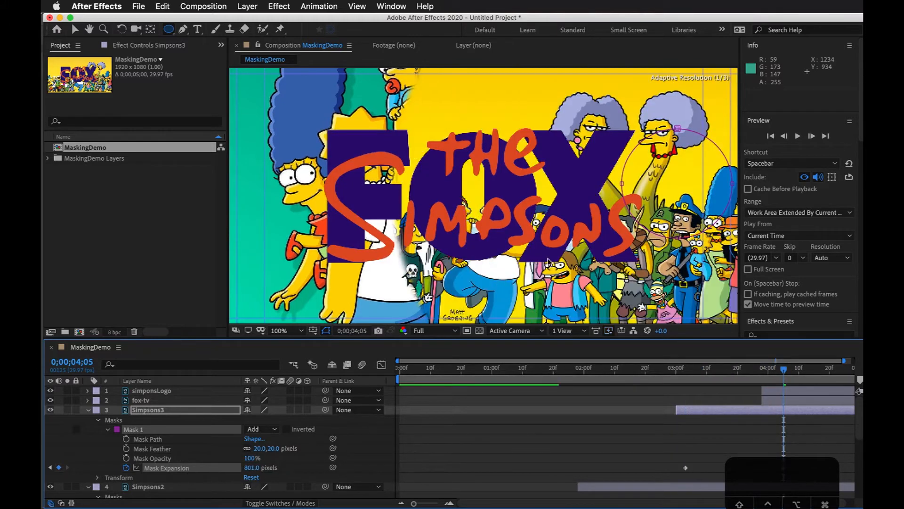
pyautogui.scroll(-1, 422, 110)
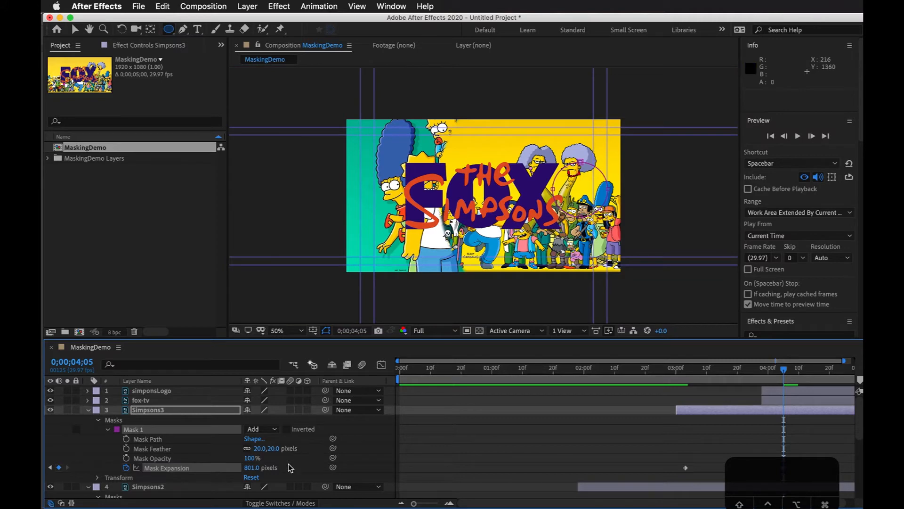
# Step: Raise the Simpsons3 Mask Expansion to 1735 pixels at the 0;00;04;05 keyframe and preview the reveal
pyautogui.moveTo(251, 468); pyautogui.dragTo(761, 447)
pyautogui.moveTo(767, 368); pyautogui.dragTo(648, 376)
pyautogui.press('space')
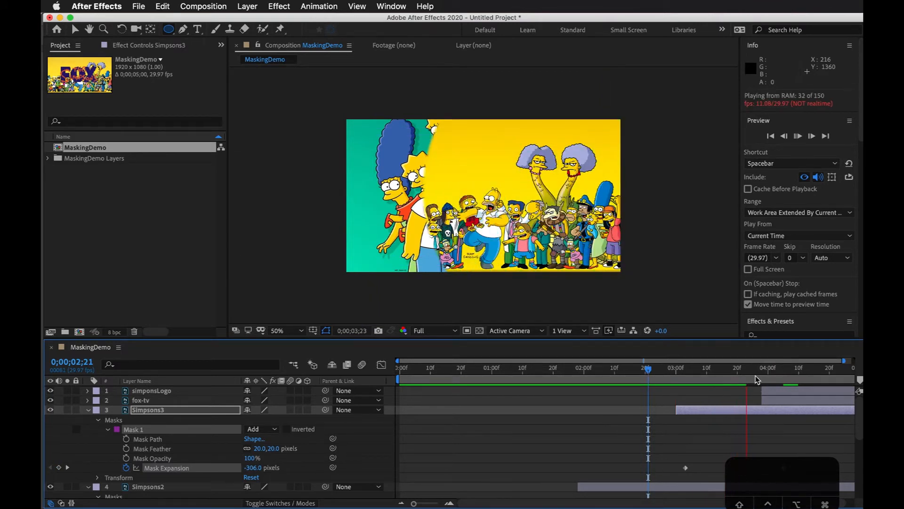
pyautogui.moveTo(770, 465); pyautogui.dragTo(788, 473)
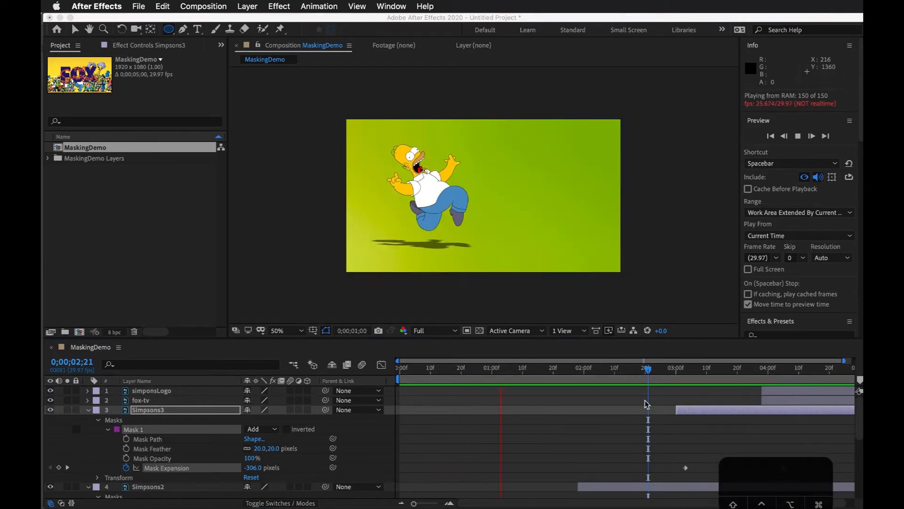
pyautogui.click(645, 374)
pyautogui.press('space')
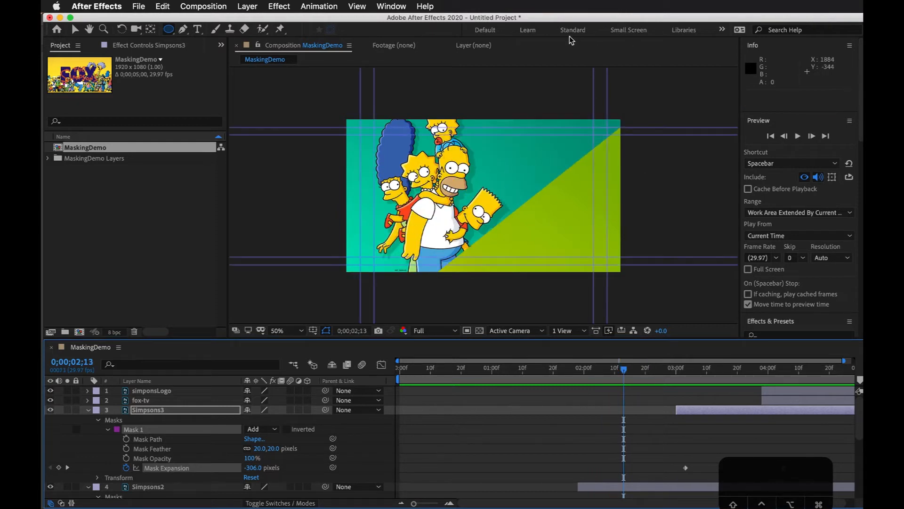
# Step: Replay the composition and scrub to 0;00;04;12 to check the complete Simpsons3 circular reveal
pyautogui.scroll(-1, 670, 373)
pyautogui.click(664, 370)
pyautogui.press('space')
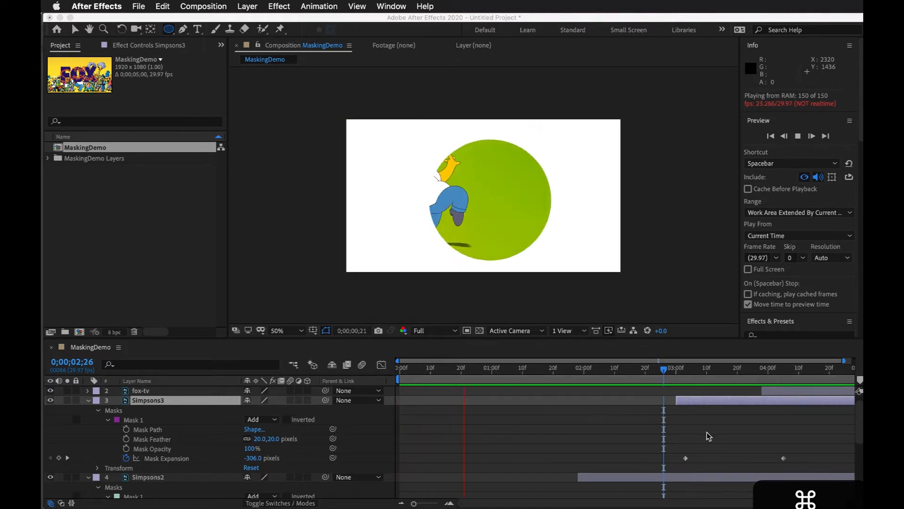
pyautogui.click(710, 368)
pyautogui.moveTo(709, 369); pyautogui.dragTo(805, 370)
pyautogui.scroll(1, 711, 409)
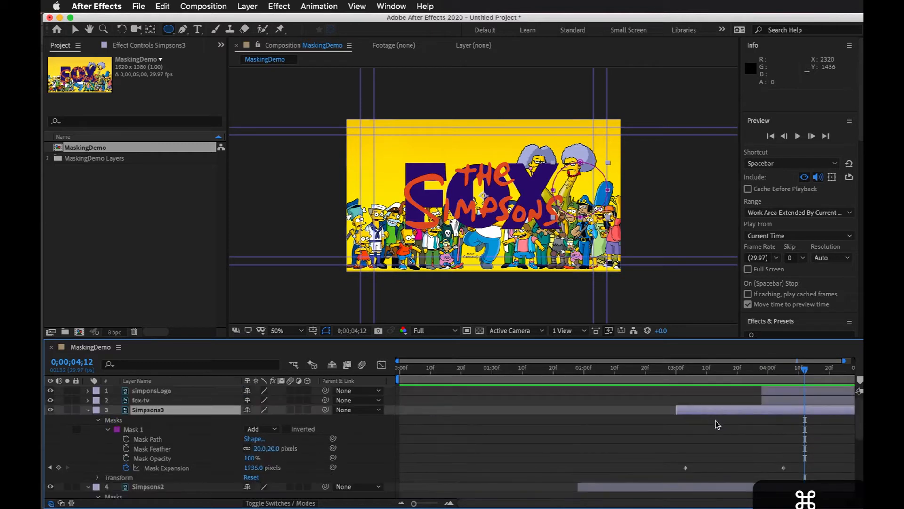
# Step: Fit the full five seconds in the timeline and reveal only the animated properties of all layers
pyautogui.moveTo(497, 503); pyautogui.dragTo(511, 502)
pyautogui.moveTo(775, 496); pyautogui.dragTo(212, 434)
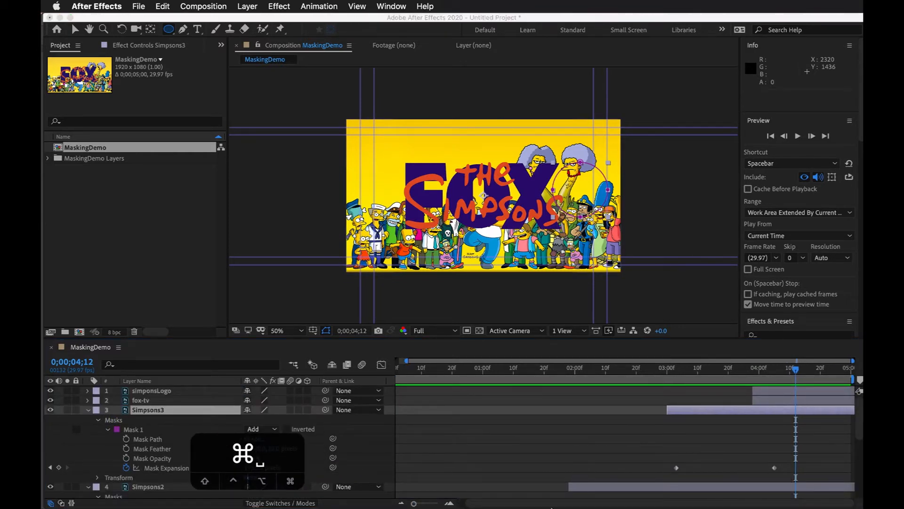
pyautogui.click(430, 505)
pyautogui.moveTo(418, 505); pyautogui.dragTo(414, 504)
pyautogui.moveTo(797, 369); pyautogui.dragTo(505, 402)
pyautogui.scroll(-2, 699, 448)
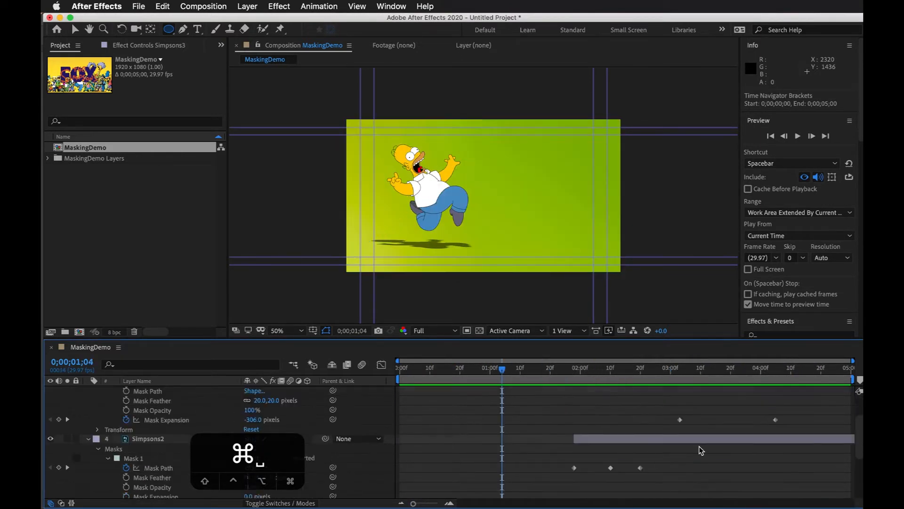
pyautogui.scroll(-4, 699, 446)
pyautogui.press('super+a')
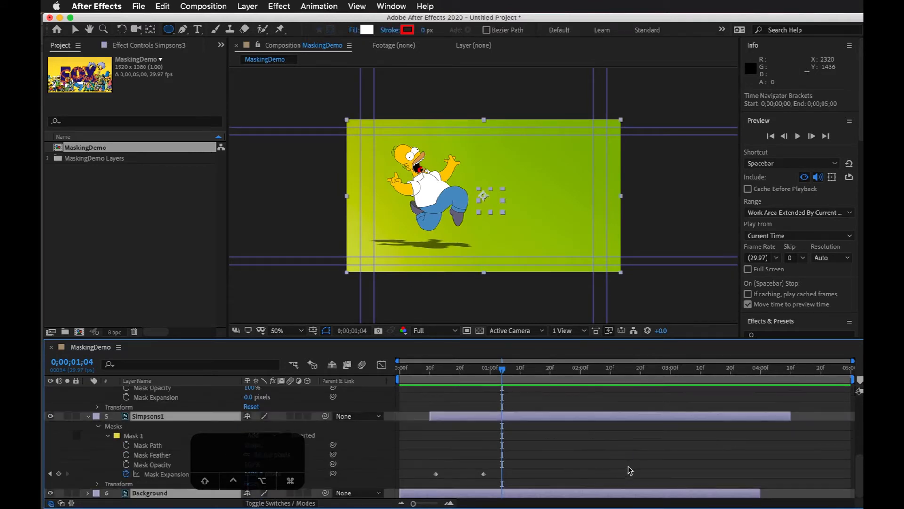
pyautogui.press('u')
# Step: Shift Simpsons2 to start at about 0;00;01;15 and move Simpsons3 19 frames earlier
pyautogui.click(612, 417)
pyautogui.moveTo(601, 440); pyautogui.dragTo(561, 440)
pyautogui.moveTo(717, 407); pyautogui.dragTo(649, 409)
pyautogui.moveTo(559, 376); pyautogui.dragTo(602, 375)
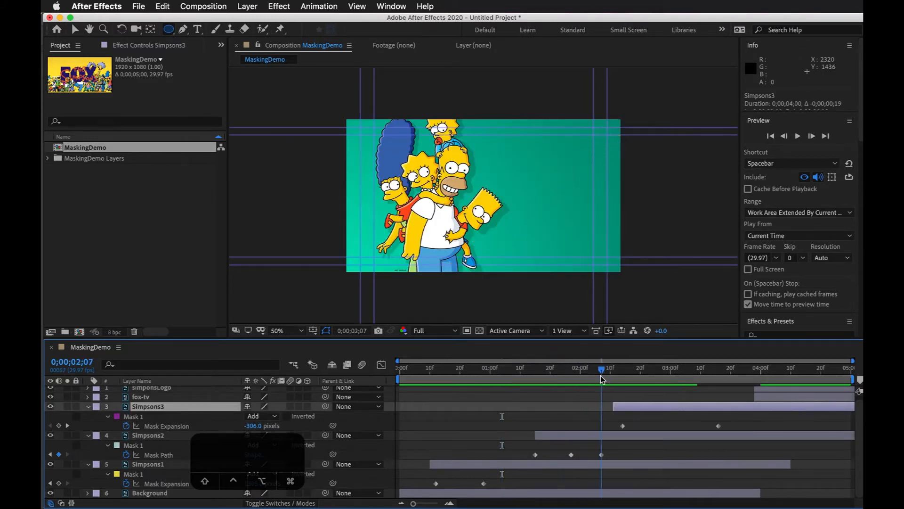
# Step: Select all layers, cycle through their animated and modified properties, collapse them all and clear the selection
pyautogui.press('super+Tab')
pyautogui.moveTo(284, 456); pyautogui.dragTo(811, 467)
pyautogui.press('super+a')
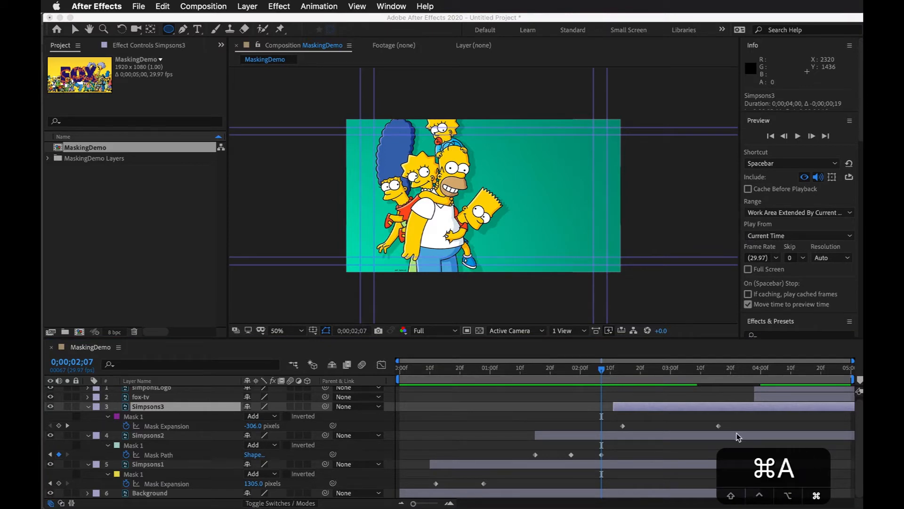
pyautogui.click(183, 399)
pyautogui.press('super+a')
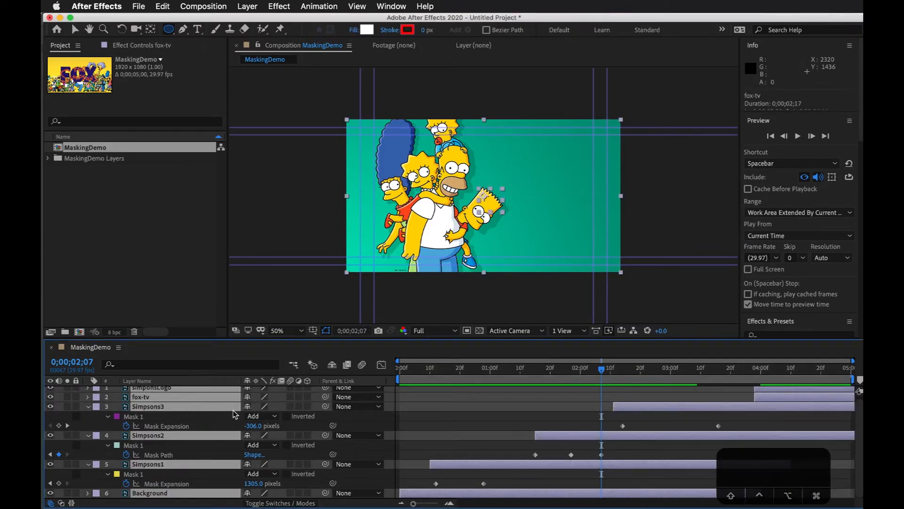
pyautogui.press('u')
pyautogui.press('u')
pyautogui.press('u')
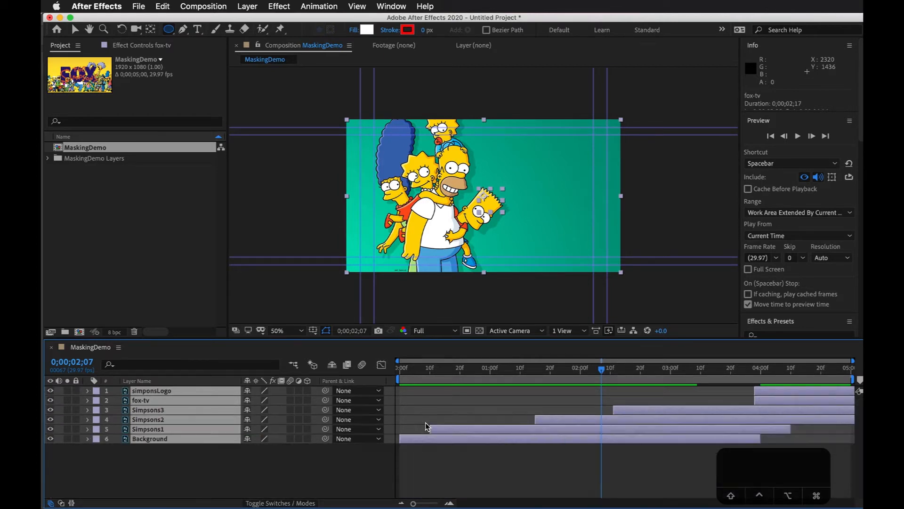
pyautogui.press('u')
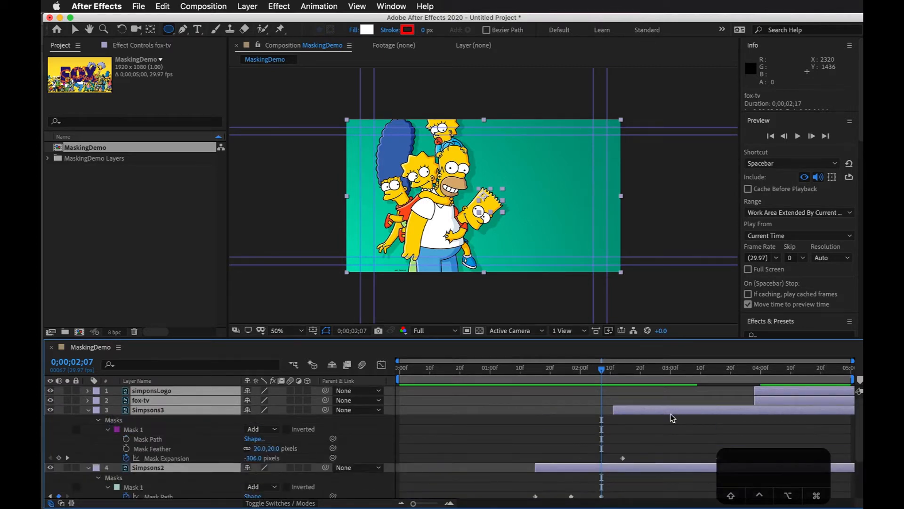
pyautogui.press('u')
pyautogui.click(637, 490)
# Step: Move layers earlier so Simpsons3 starts at about 0;00;01;27, simponsLogo at about 0;00;02;17 and fox-tv at about 0;00;03;06
pyautogui.moveTo(591, 371); pyautogui.dragTo(644, 363)
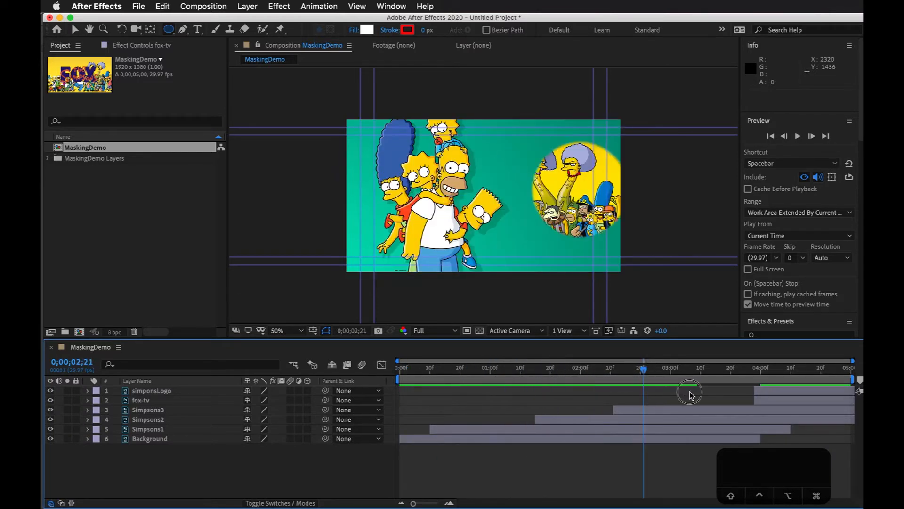
pyautogui.click(719, 410)
pyautogui.moveTo(737, 408); pyautogui.dragTo(701, 421)
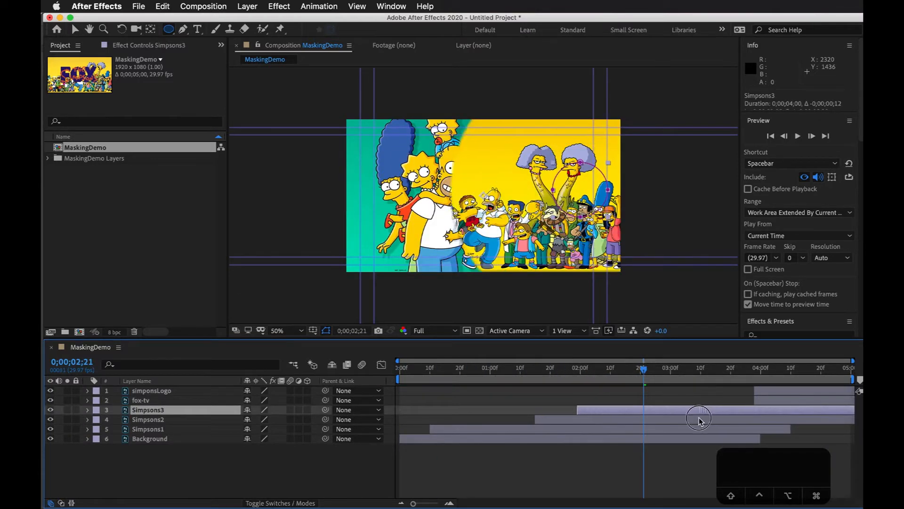
pyautogui.moveTo(778, 399); pyautogui.dragTo(647, 380)
# Step: Scale the simponsLogo layer down to 46% and move it up to position 960, 323
pyautogui.press('s')
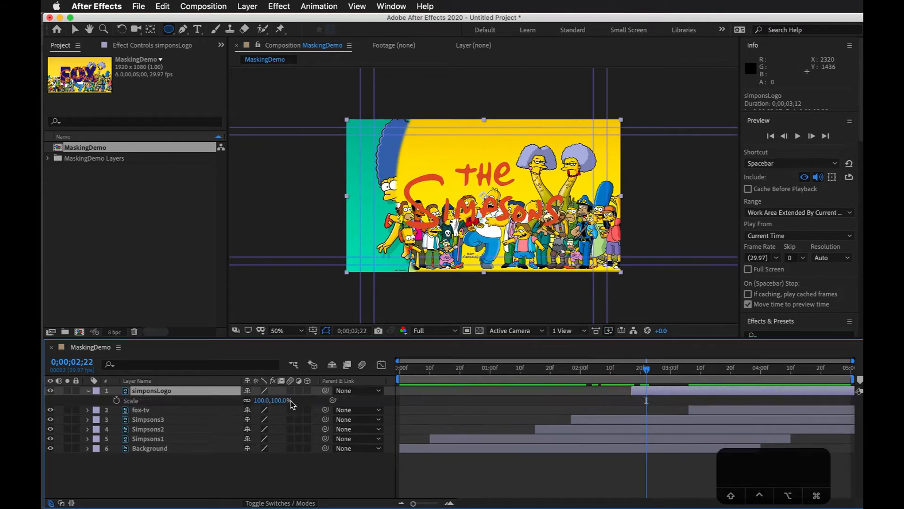
pyautogui.moveTo(265, 405); pyautogui.dragTo(234, 404)
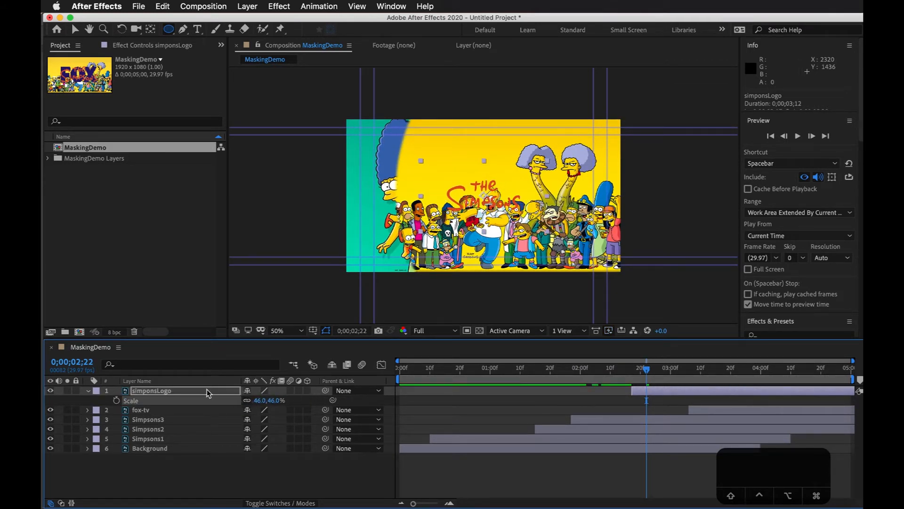
pyautogui.click(222, 391)
pyautogui.moveTo(272, 405); pyautogui.dragTo(143, 404)
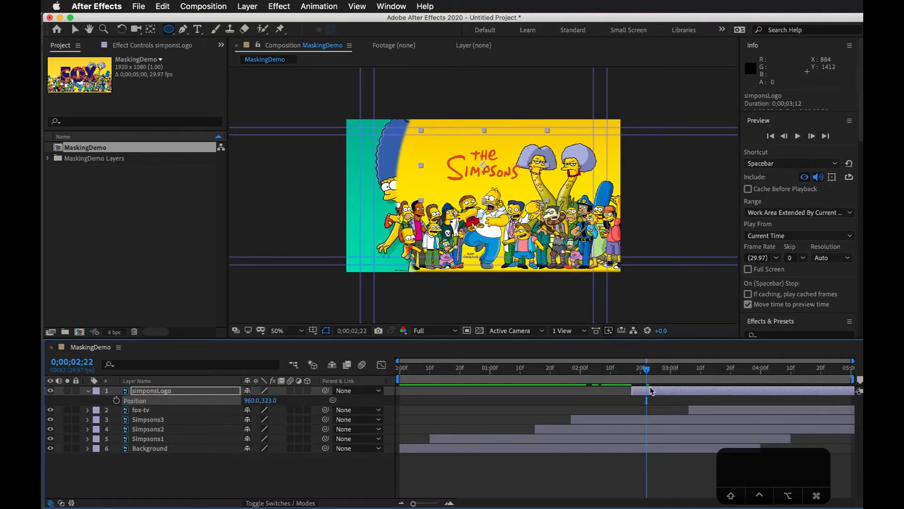
# Step: Scrub between 0;00;02;22 and 0;00;03;00 to check the logo's placement over the Simpsons3 reveal
pyautogui.moveTo(643, 376); pyautogui.dragTo(664, 372)
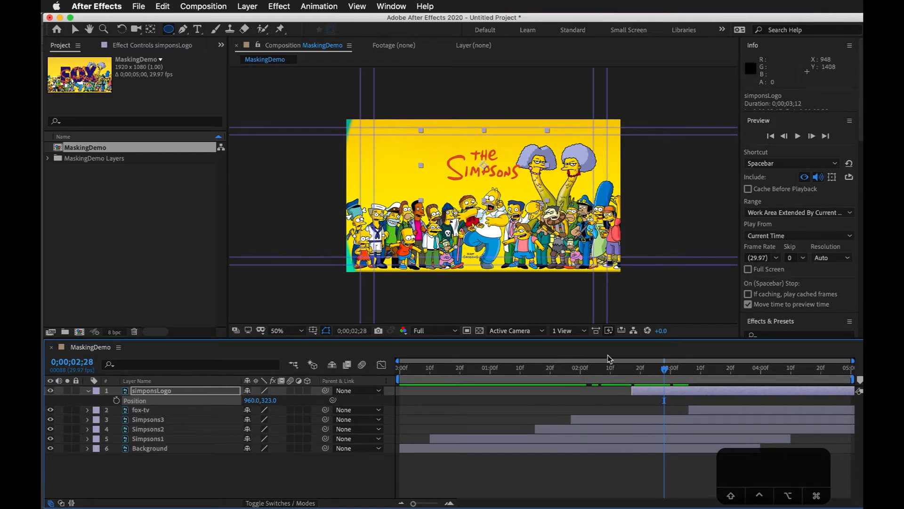
pyautogui.moveTo(649, 369); pyautogui.dragTo(671, 370)
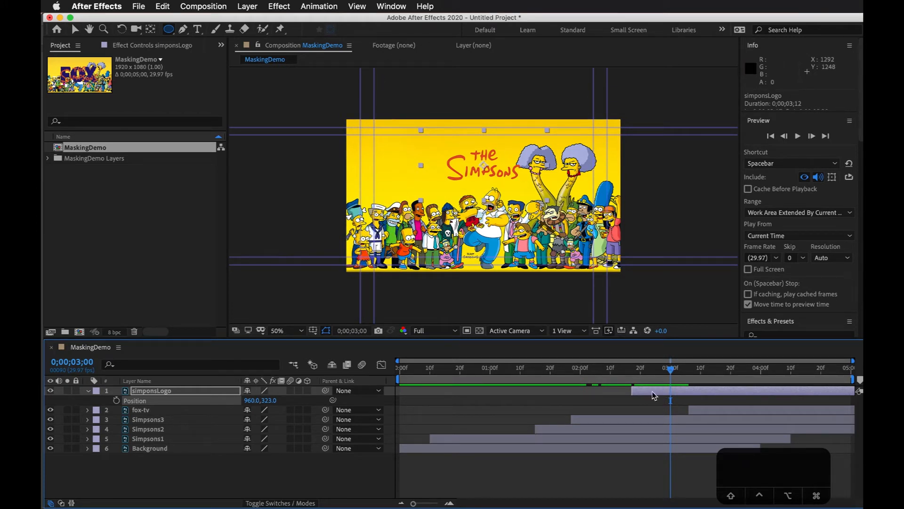
pyautogui.click(643, 458)
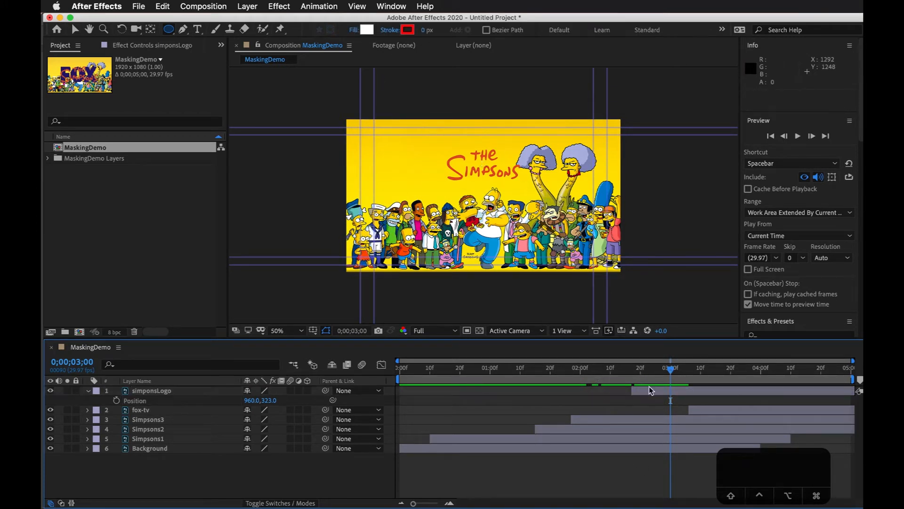
# Step: At 0;00;02;23, with no layer selected, draw a white rectangle shape about 712 by 265 pixels covering the Simpsons logo
pyautogui.moveTo(650, 376)
pyautogui.mouseDown()
pyautogui.moveTo(582, 373)
pyautogui.moveTo(649, 377)
pyautogui.mouseUp()
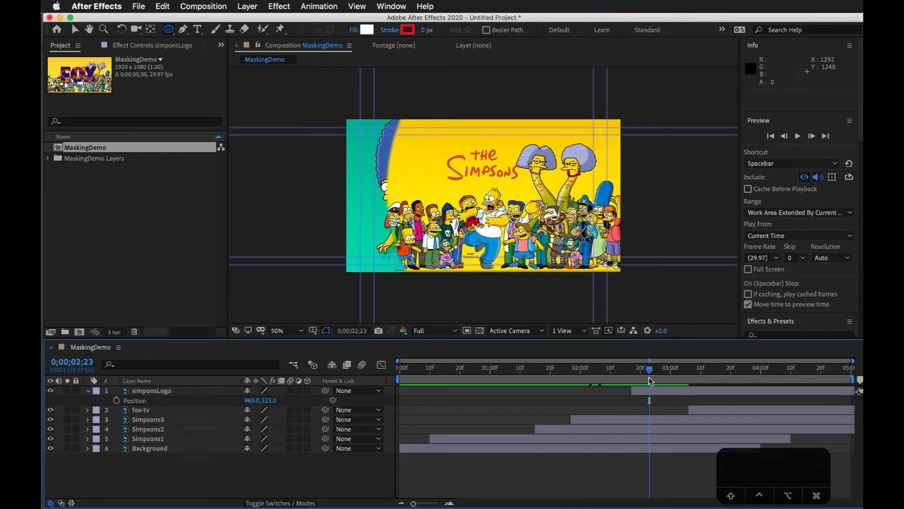
pyautogui.click(651, 393)
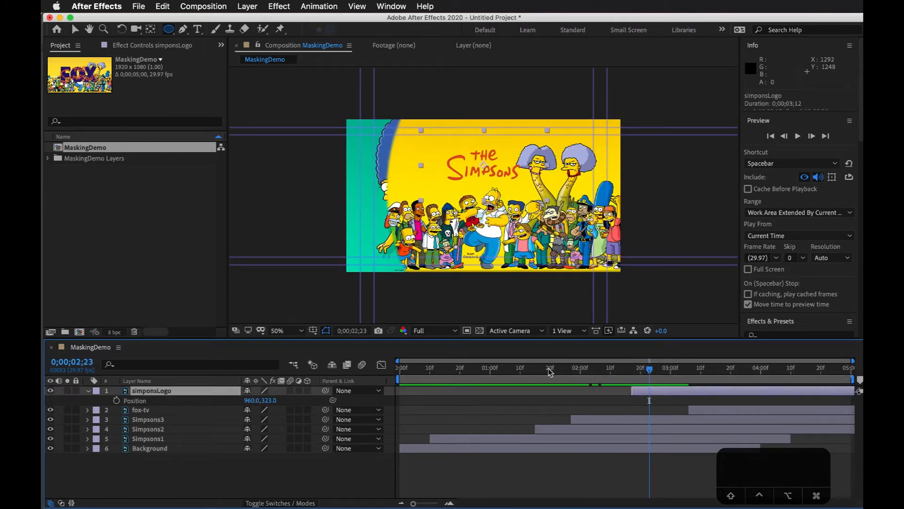
pyautogui.click(630, 477)
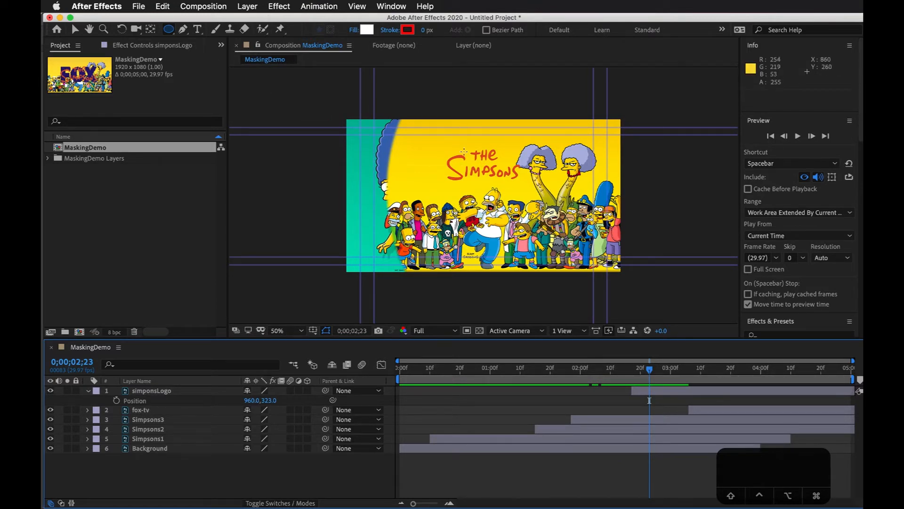
pyautogui.press('.')
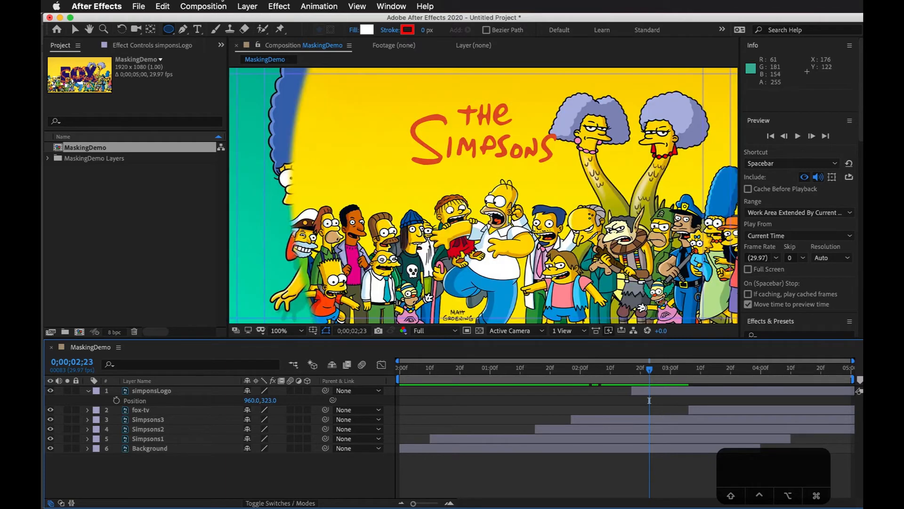
pyautogui.moveTo(168, 38); pyautogui.dragTo(220, 32)
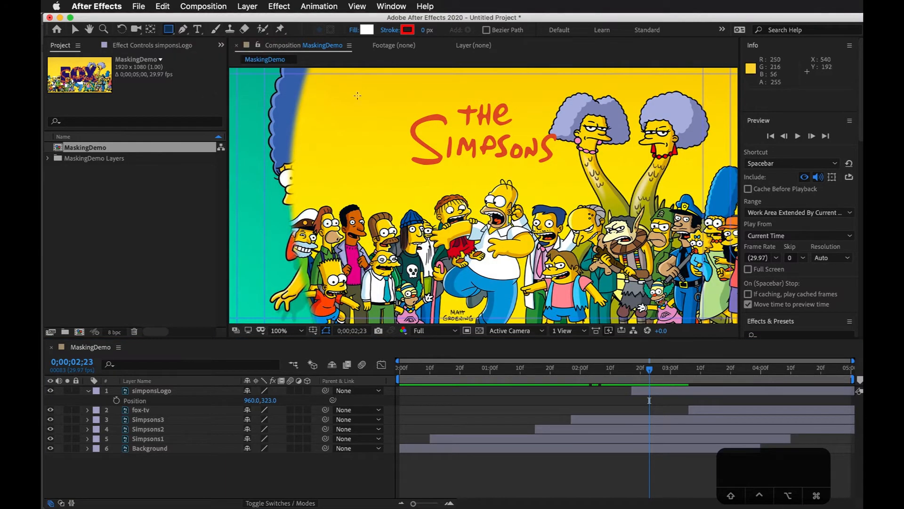
pyautogui.click(572, 454)
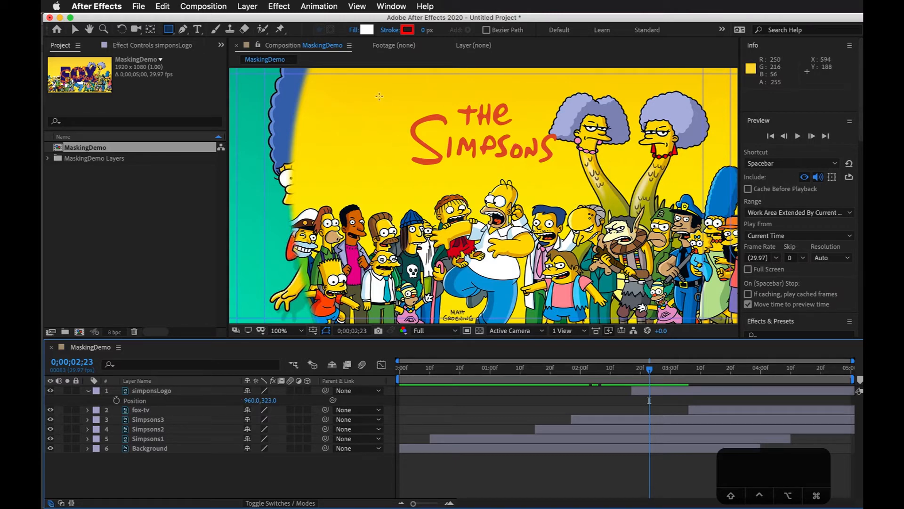
pyautogui.moveTo(377, 96); pyautogui.dragTo(579, 172)
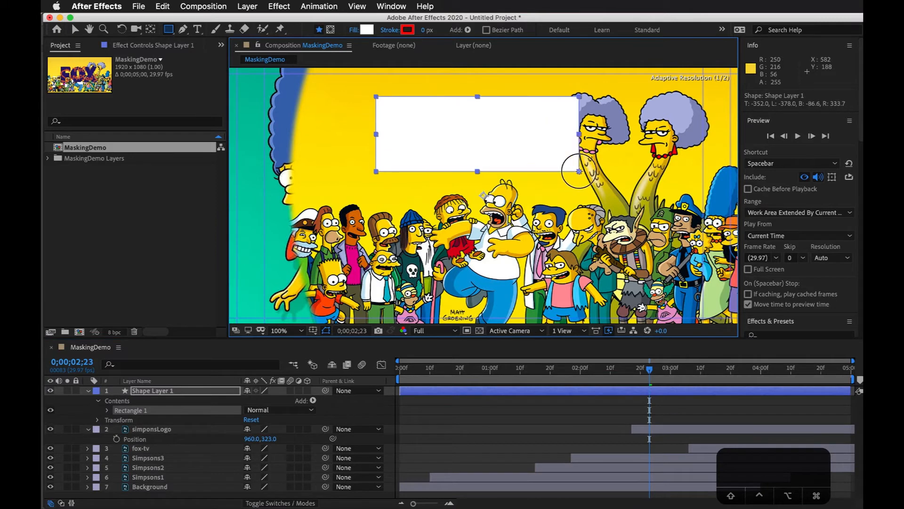
# Step: Scrub between 0;00;02;14 and 0;00;02;24 and toggle Shape Layer 1's visibility to compare the rectangle with the logo beneath
pyautogui.click(647, 419)
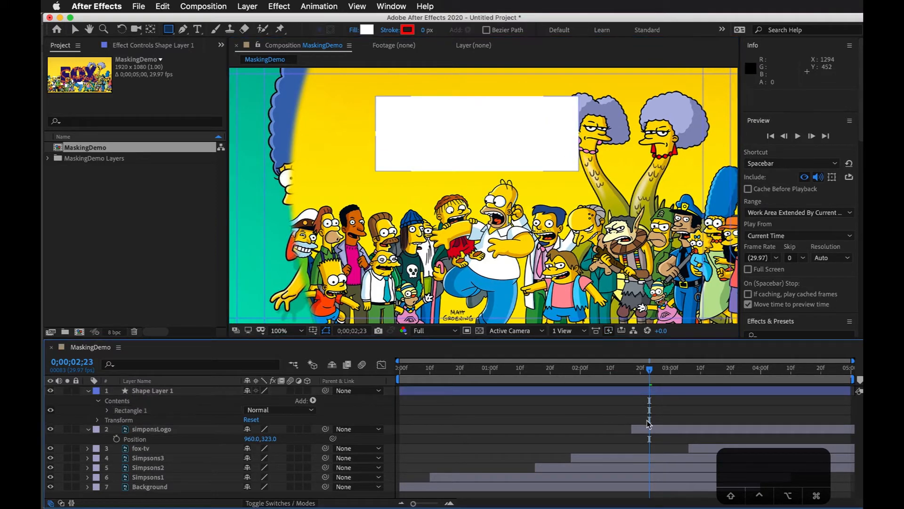
pyautogui.click(649, 429)
pyautogui.moveTo(637, 370)
pyautogui.mouseDown()
pyautogui.moveTo(606, 374)
pyautogui.moveTo(622, 373)
pyautogui.mouseUp()
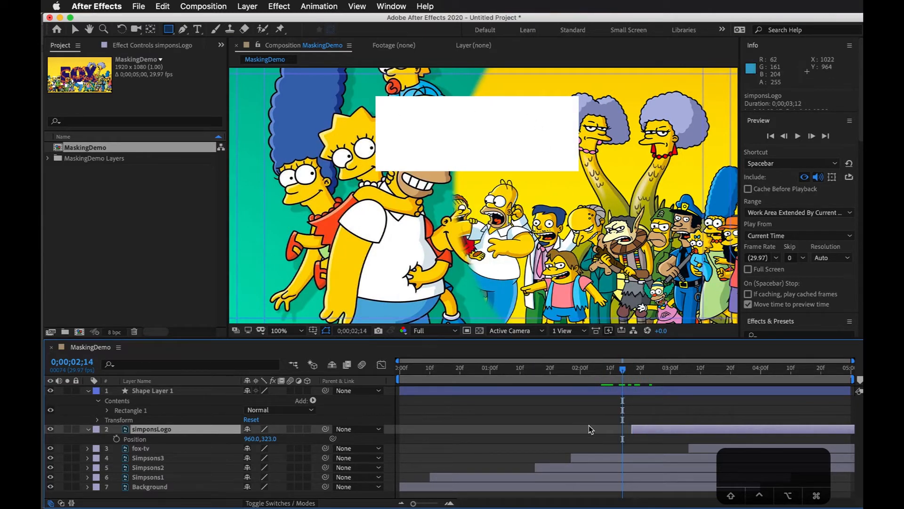
pyautogui.moveTo(624, 371); pyautogui.dragTo(653, 372)
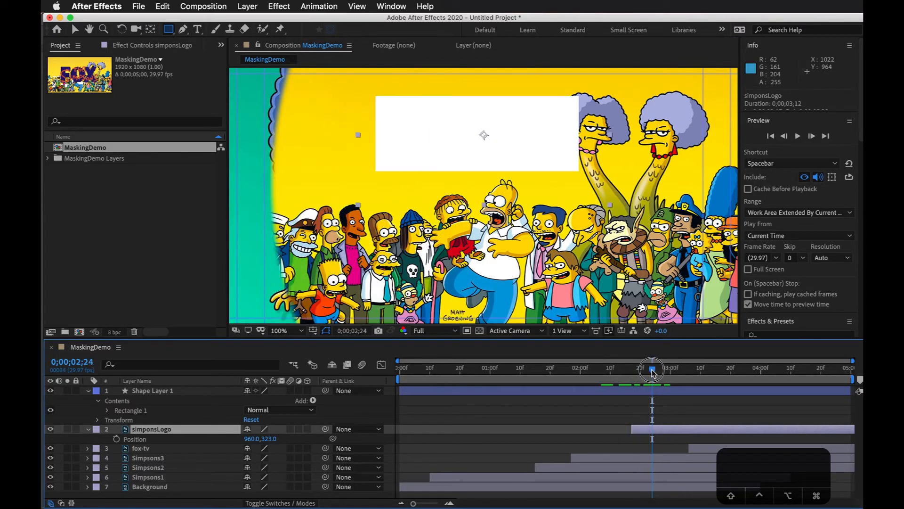
pyautogui.click(50, 391)
pyautogui.click(52, 391)
pyautogui.moveTo(635, 372)
pyautogui.mouseDown()
pyautogui.moveTo(605, 373)
pyautogui.moveTo(653, 372)
pyautogui.mouseUp()
pyautogui.click(649, 434)
pyautogui.click(649, 428)
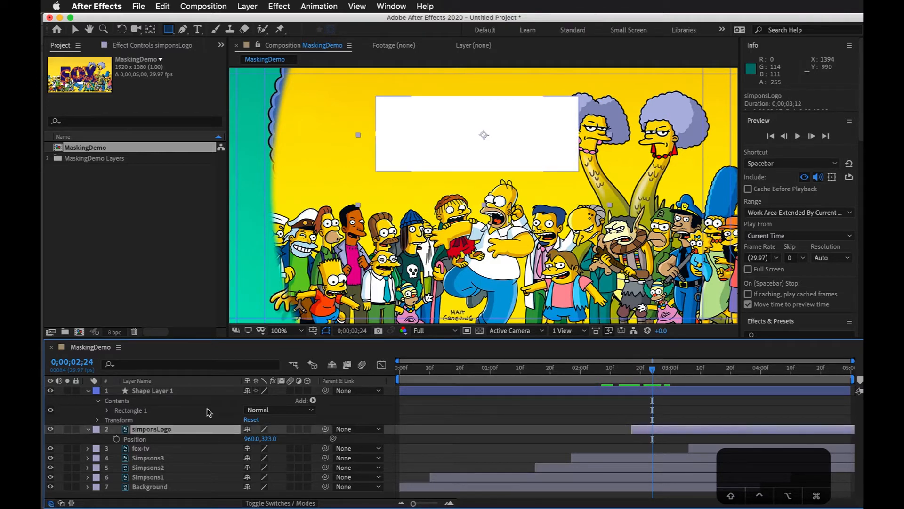
# Step: Select the simponsLogo layer below the shape layer and display the blending mode and track matte columns
pyautogui.click(159, 391)
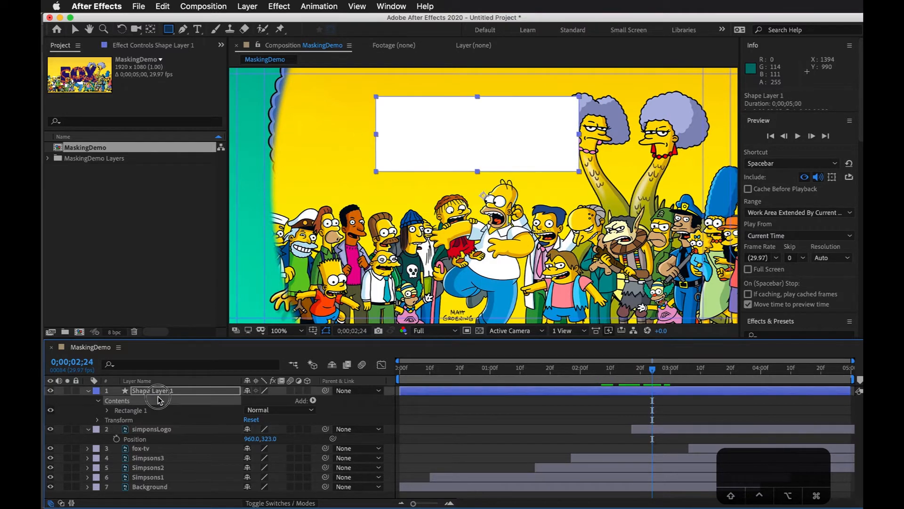
pyautogui.click(173, 428)
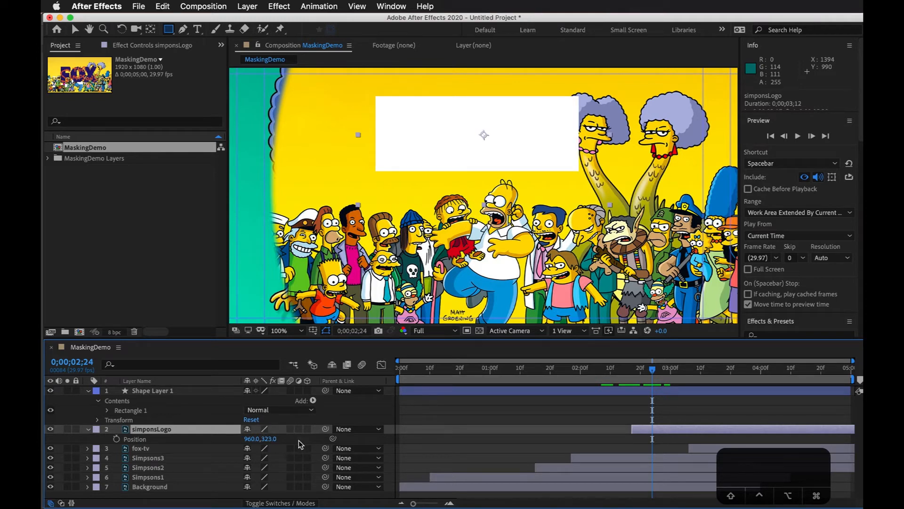
pyautogui.click(299, 503)
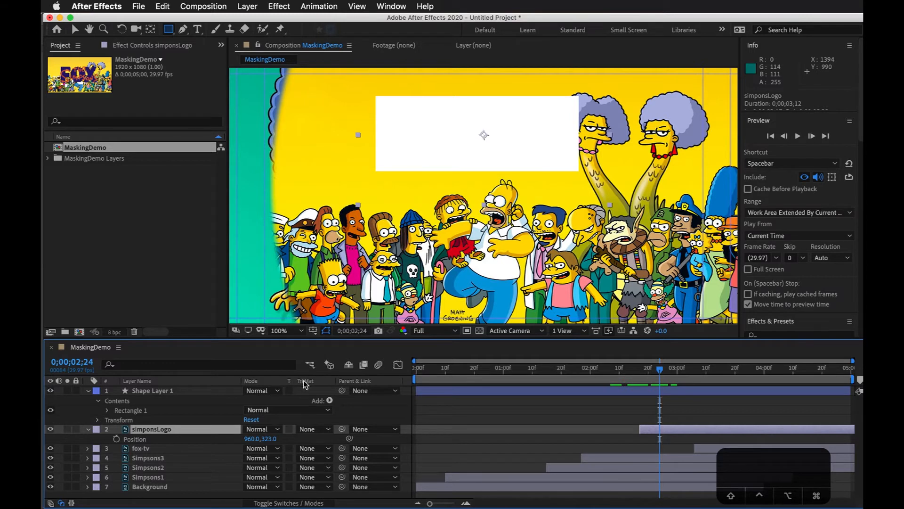
# Step: Set simponsLogo's track matte to Alpha Matte "Shape Layer 1" and add a Position keyframe at 0;00;03;02
pyautogui.click(327, 430)
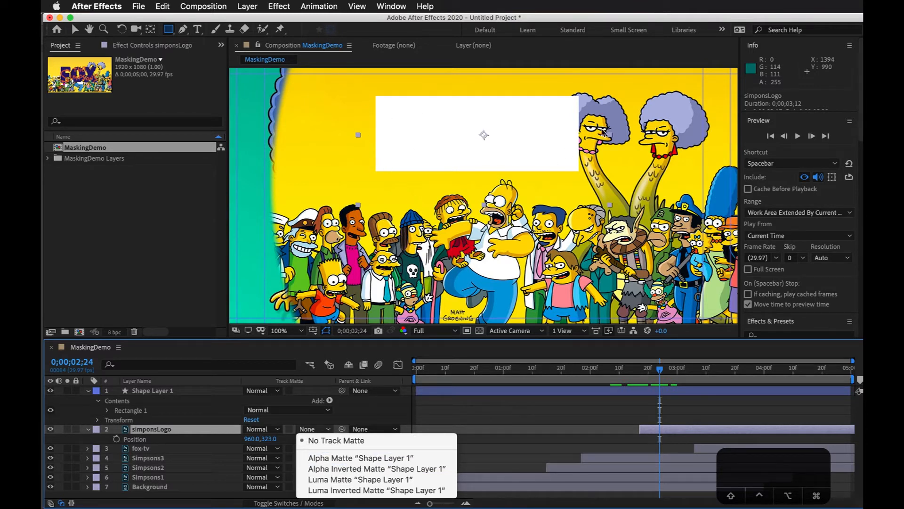
pyautogui.click(408, 459)
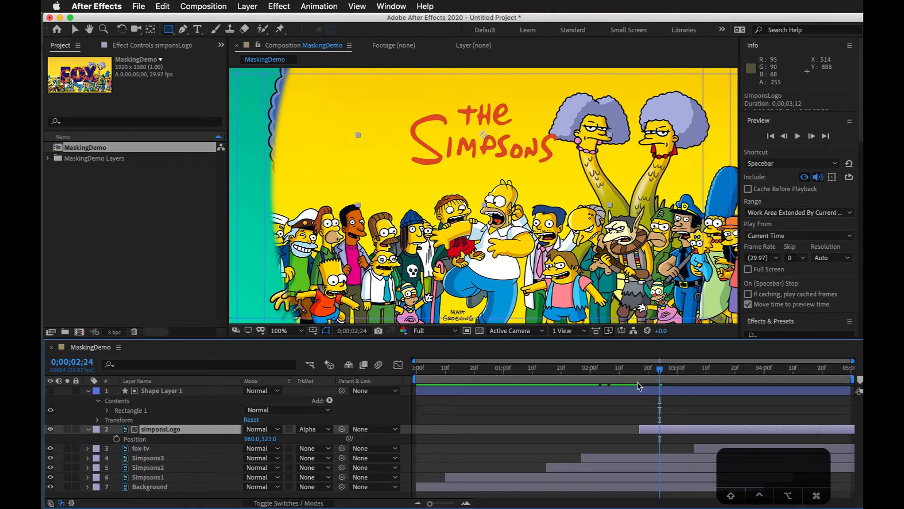
pyautogui.moveTo(640, 373); pyautogui.dragTo(684, 382)
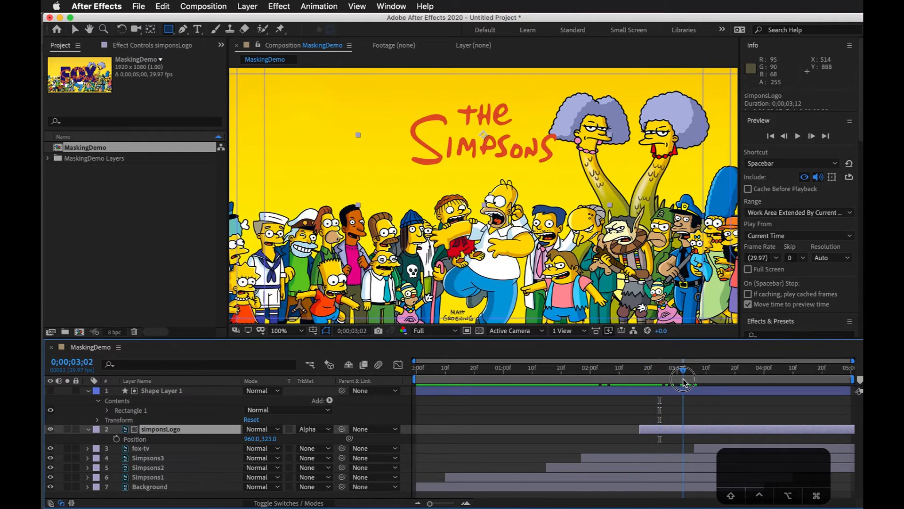
pyautogui.click(117, 439)
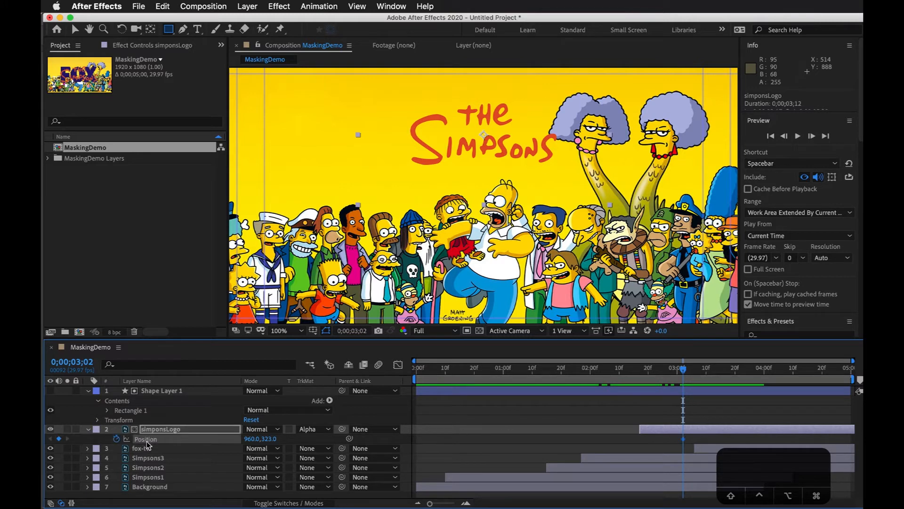
# Step: At the simponsLogo layer's in point, 0;00;02;17, set its Position to 960, 6 so the logo starts above the matte
pyautogui.click(675, 427)
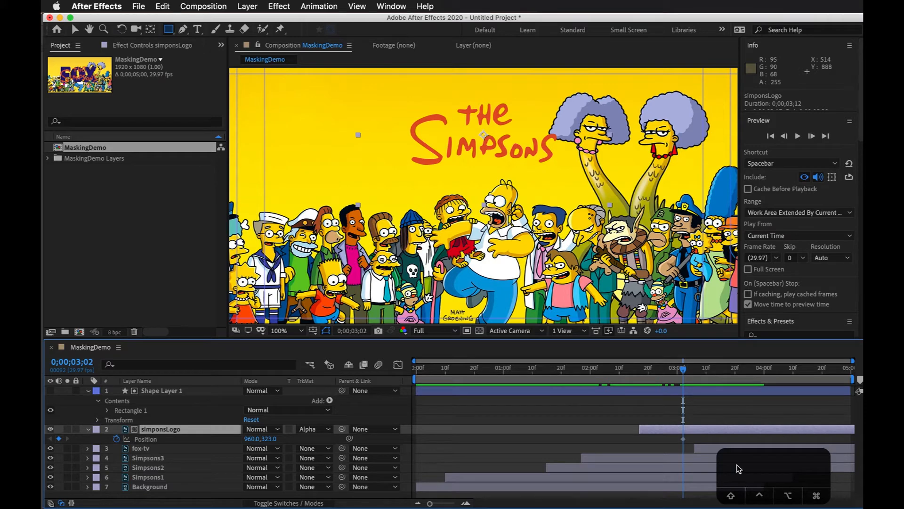
pyautogui.press('i')
pyautogui.click(753, 467)
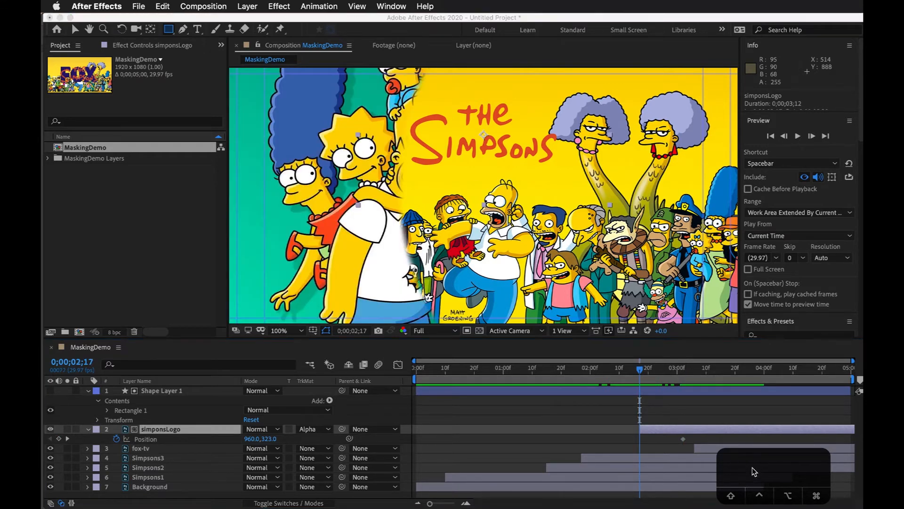
pyautogui.click(663, 429)
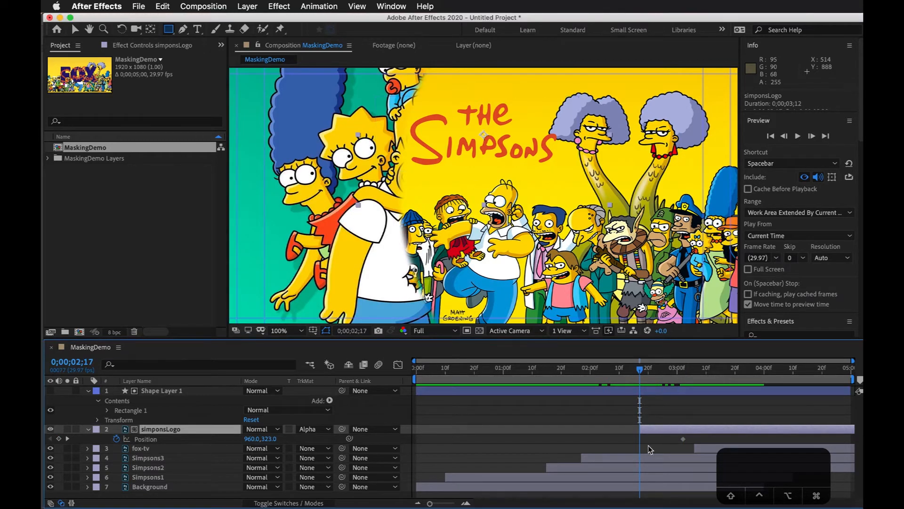
pyautogui.click(645, 368)
pyautogui.moveTo(646, 368); pyautogui.dragTo(648, 369)
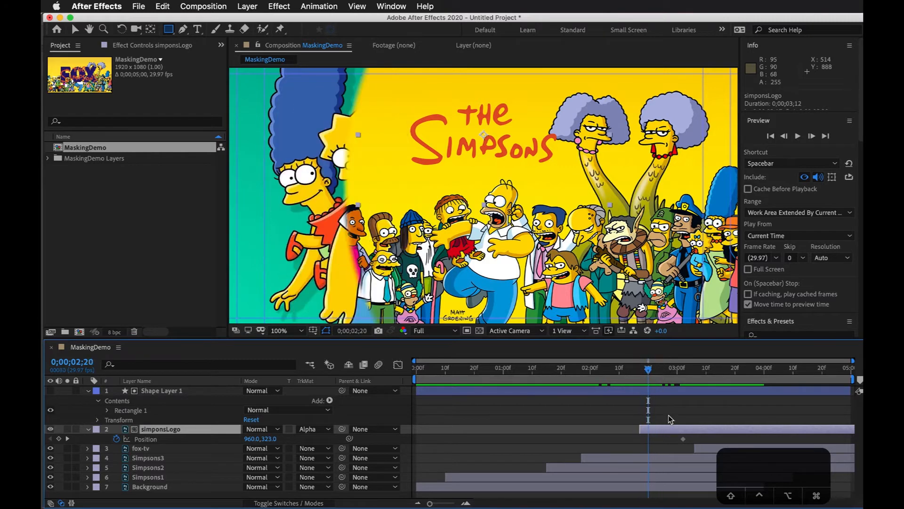
pyautogui.click(615, 436)
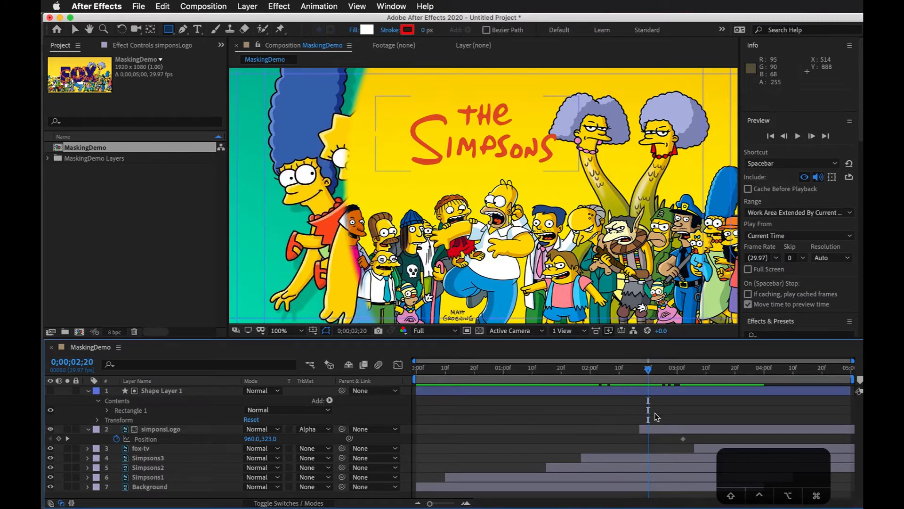
pyautogui.moveTo(652, 368); pyautogui.dragTo(640, 369)
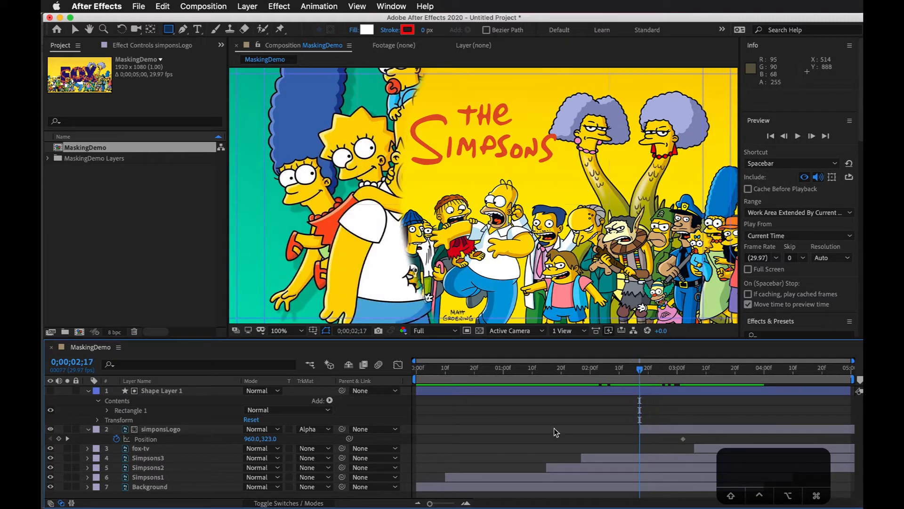
pyautogui.moveTo(271, 438); pyautogui.dragTo(71, 447)
# Step: Move the logo's ending Position keyframe to 0;00;02;29 and apply Easy Ease to both Position keyframes
pyautogui.press('space')
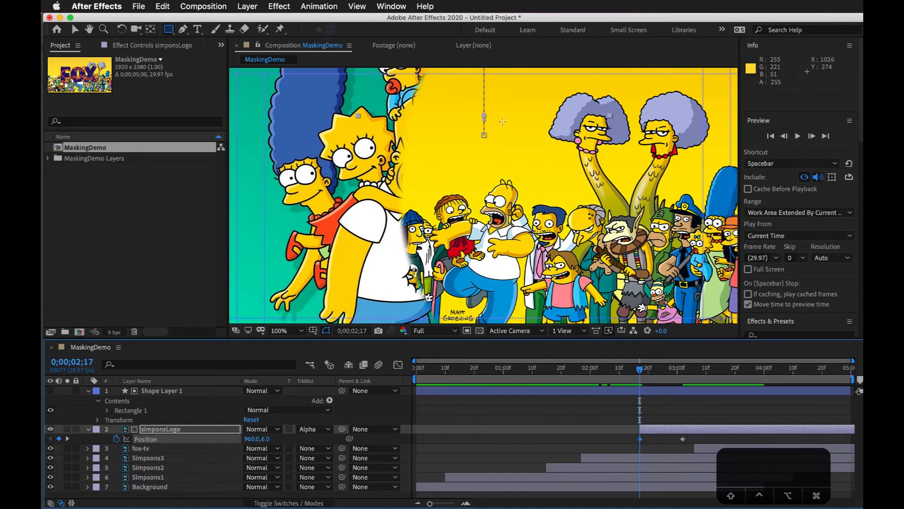
pyautogui.moveTo(516, 186); pyautogui.dragTo(556, 282)
pyautogui.press('space')
pyautogui.click(610, 371)
pyautogui.moveTo(610, 371); pyautogui.dragTo(683, 372)
pyautogui.moveTo(683, 439); pyautogui.dragTo(624, 441)
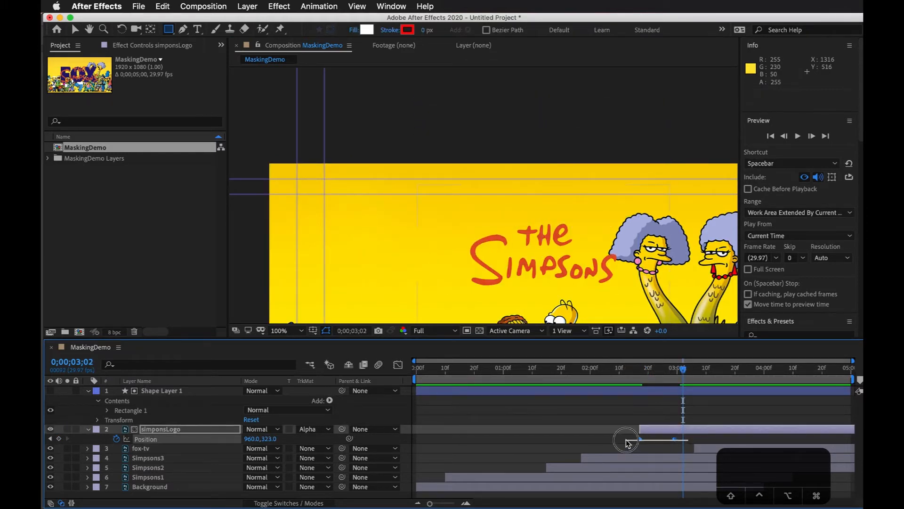
pyautogui.press('F9')
pyautogui.click(651, 406)
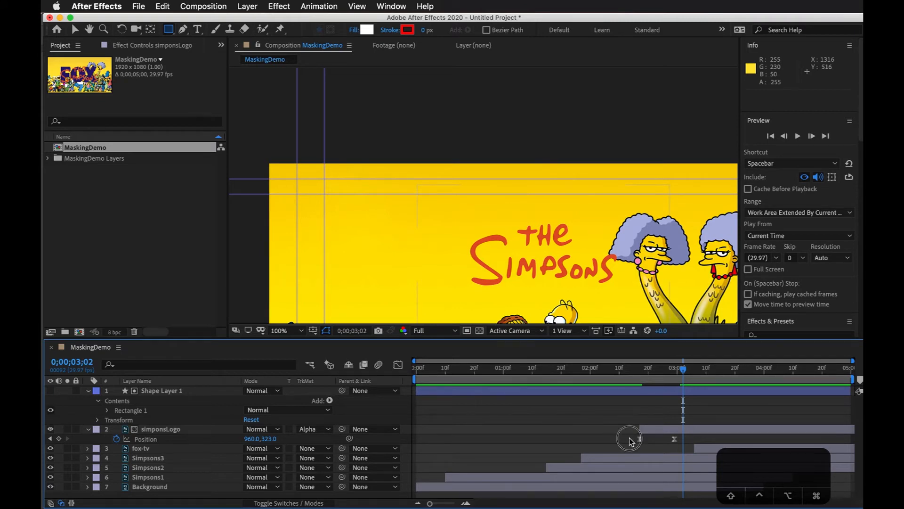
# Step: In the speed graph, reshape the logo's Position curve to peak early at about 3220 px/sec and slow down gradually
pyautogui.moveTo(629, 442); pyautogui.dragTo(687, 440)
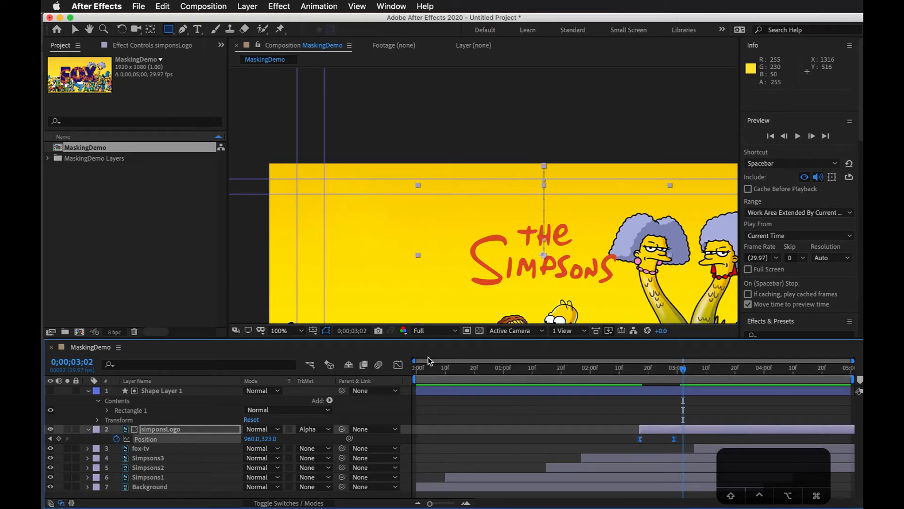
pyautogui.click(398, 366)
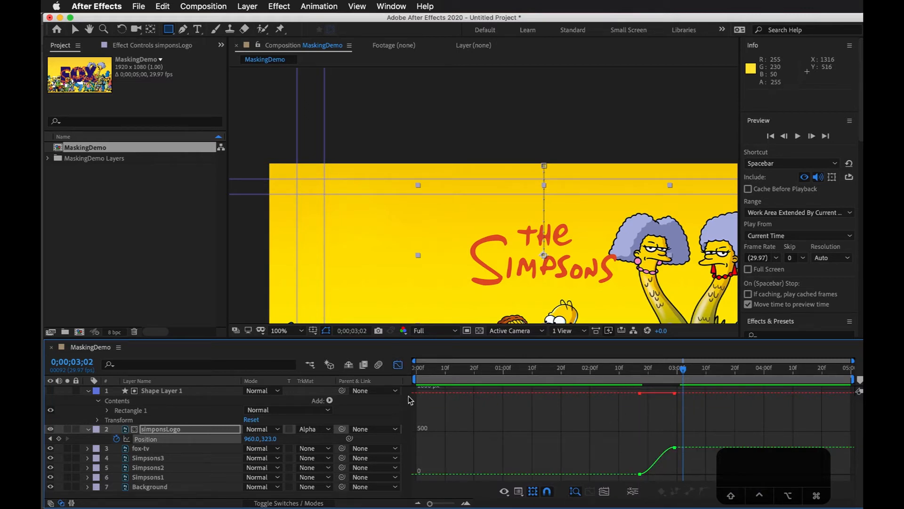
pyautogui.click(510, 495)
pyautogui.click(537, 438)
pyautogui.click(521, 493)
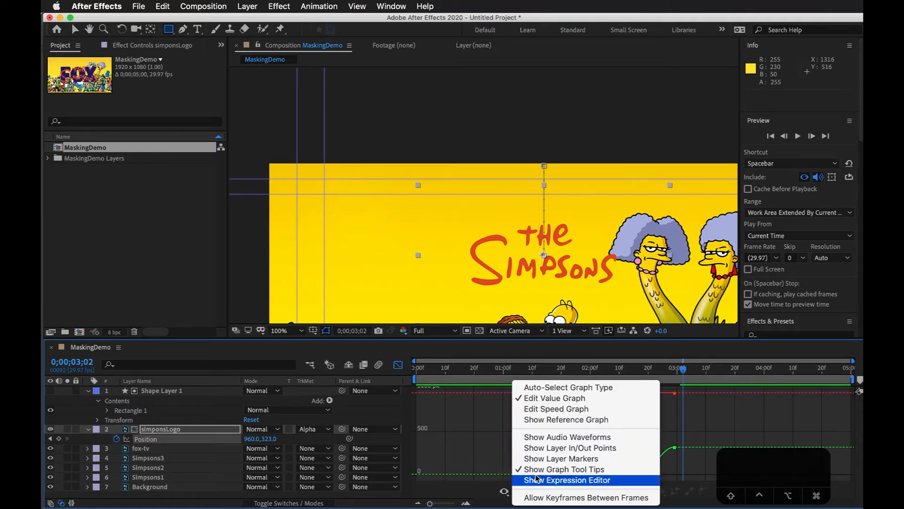
pyautogui.click(563, 410)
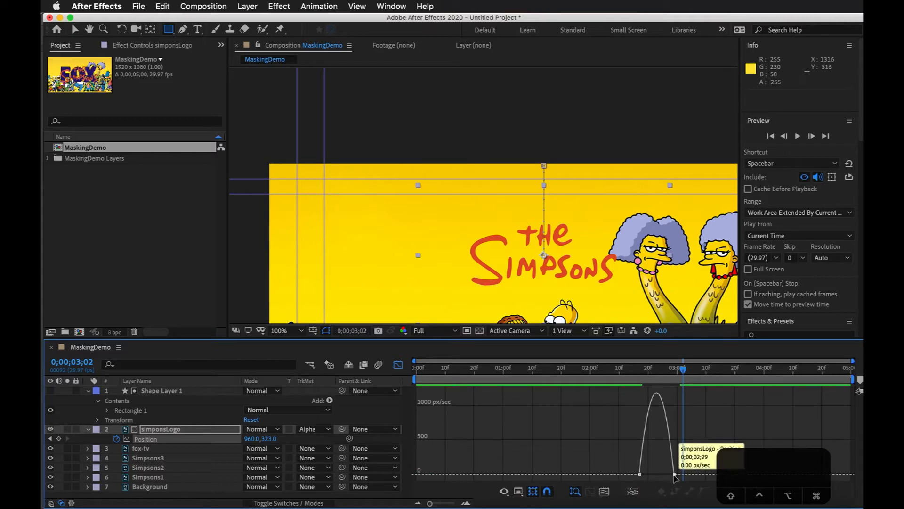
pyautogui.moveTo(669, 474); pyautogui.dragTo(657, 475)
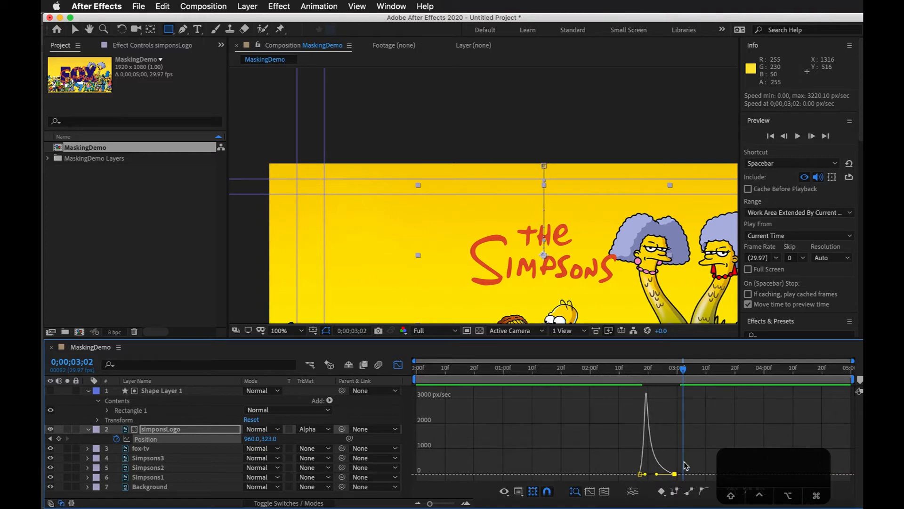
# Step: Play the logo's entrance from 0;00;02;14 to check its timing
pyautogui.moveTo(654, 372); pyautogui.dragTo(631, 374)
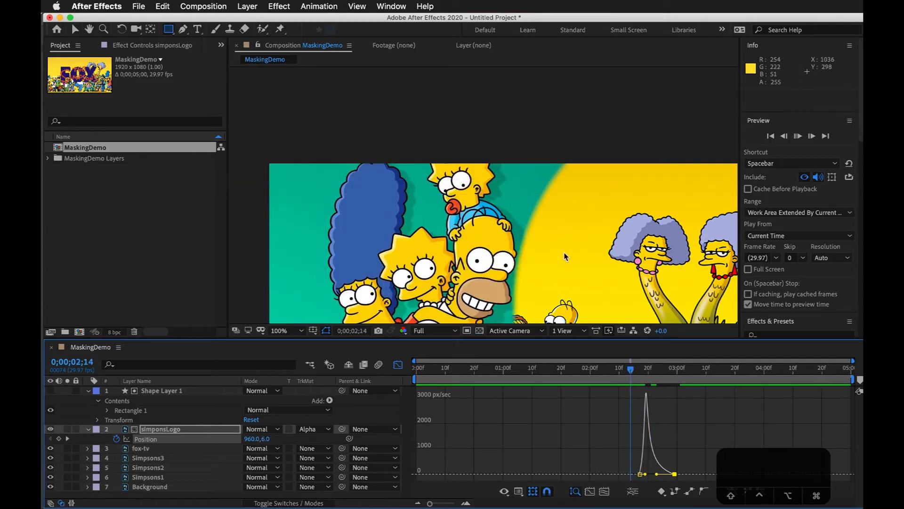
pyautogui.press('space')
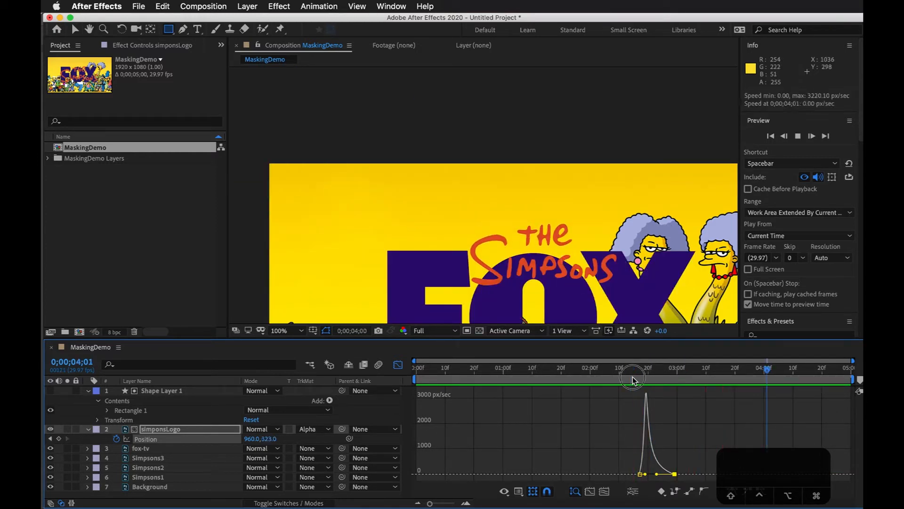
pyautogui.press('space')
pyautogui.scroll(-1, 567, 222)
# Step: Close the Graph Editor, shift the fox-tv layer 0;00;01;07 later and preview from 0;00;02;02
pyautogui.click(400, 365)
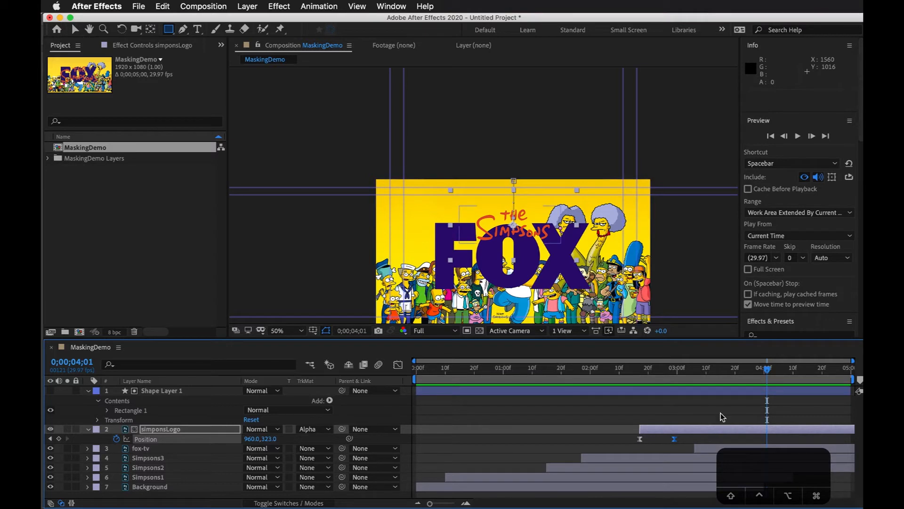
pyautogui.moveTo(722, 451); pyautogui.dragTo(854, 451)
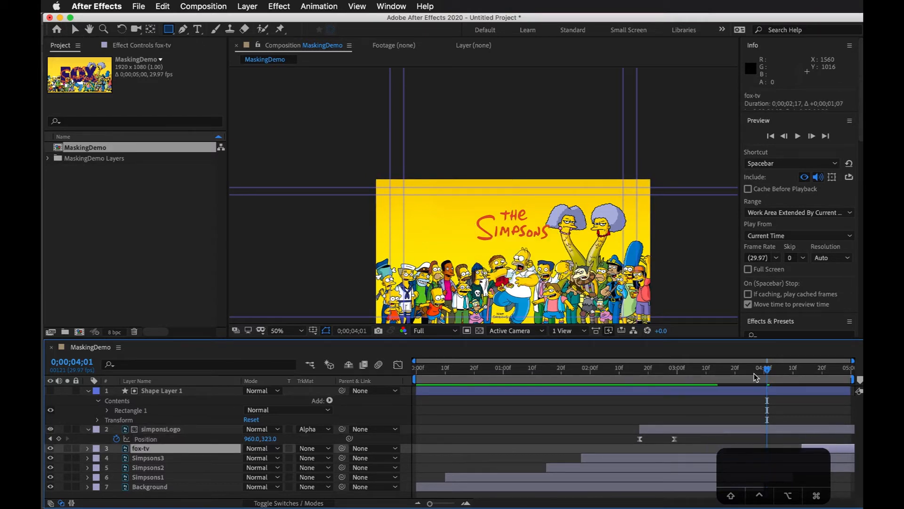
pyautogui.moveTo(751, 368); pyautogui.dragTo(597, 370)
pyautogui.press('space')
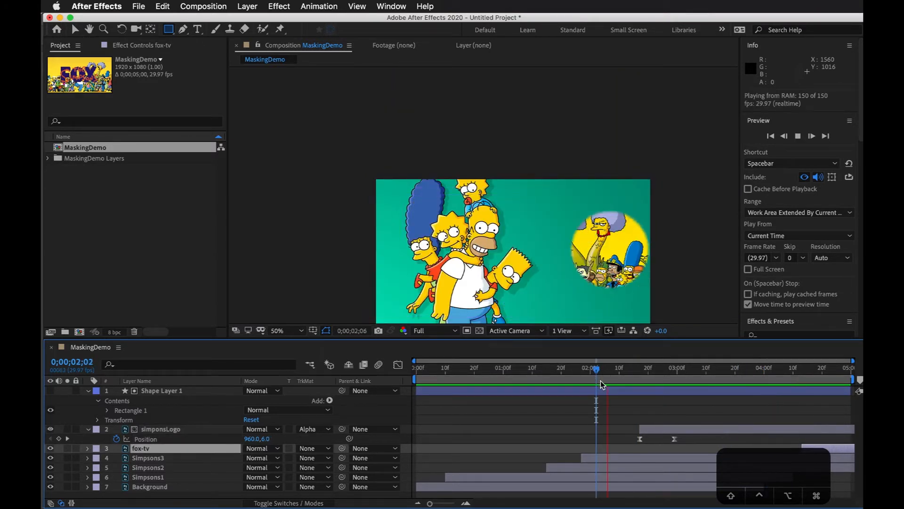
# Step: Hold the logo with a Position keyframe at 0;00;04;02, set its Position to 960, -86 at 0;00;04;10, and preview the exit
pyautogui.click(718, 373)
pyautogui.moveTo(718, 373); pyautogui.dragTo(766, 385)
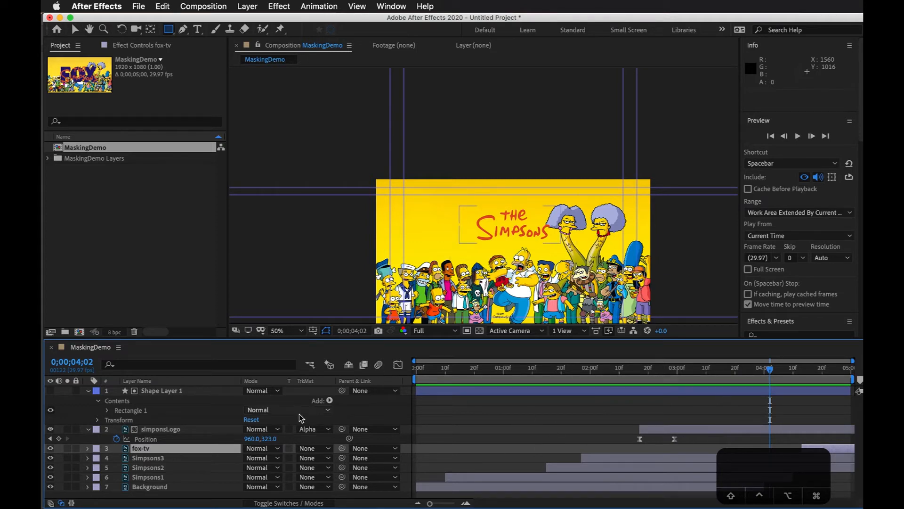
pyautogui.click(58, 439)
pyautogui.moveTo(775, 374); pyautogui.dragTo(798, 374)
pyautogui.moveTo(267, 439); pyautogui.dragTo(47, 431)
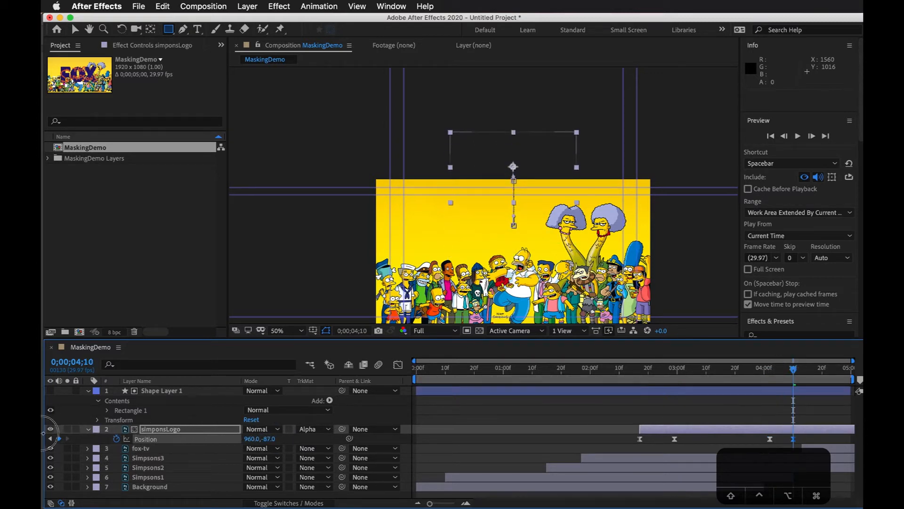
pyautogui.moveTo(739, 373); pyautogui.dragTo(600, 379)
pyautogui.press('space')
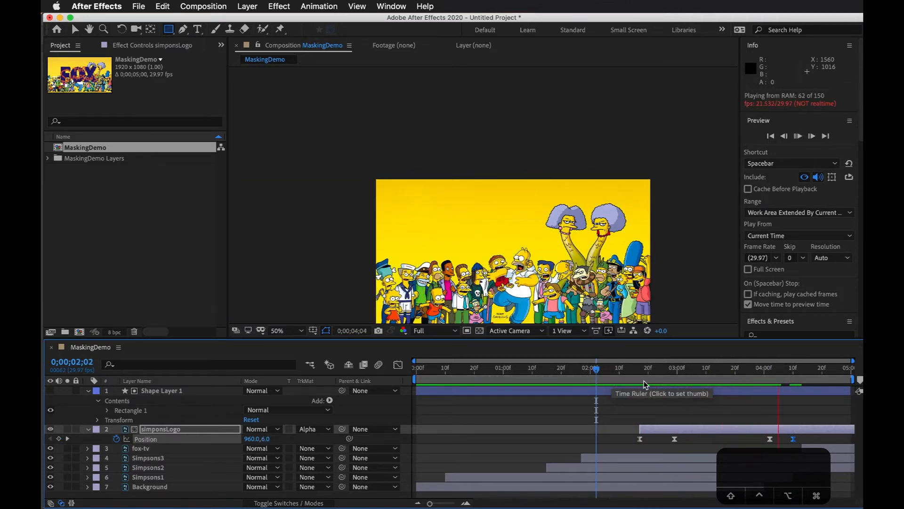
# Step: Shift the logo's two exit Position keyframes and the fox-tv layer five frames earlier
pyautogui.click(769, 439)
pyautogui.click(793, 439)
pyautogui.moveTo(793, 439); pyautogui.dragTo(804, 508)
pyautogui.click(830, 369)
pyautogui.moveTo(747, 368); pyautogui.dragTo(858, 375)
pyautogui.moveTo(823, 452); pyautogui.dragTo(808, 452)
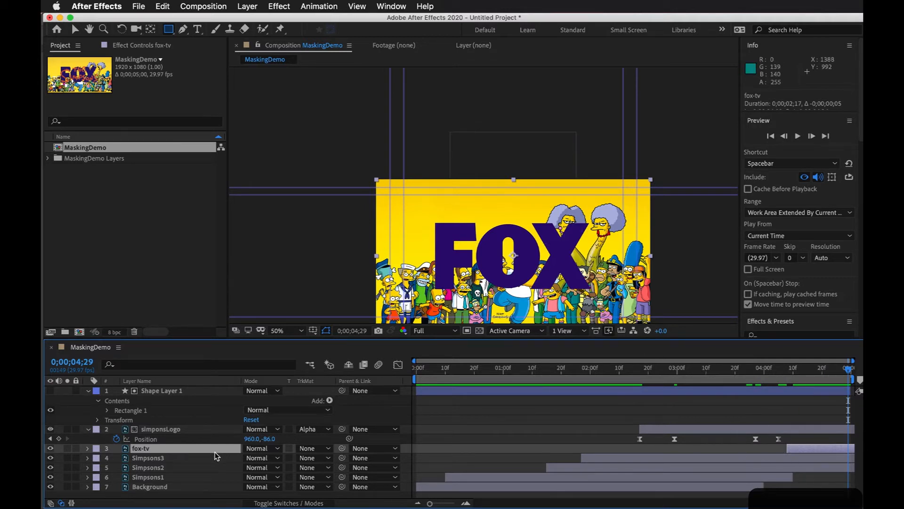
# Step: Scale the fox-tv layer to 49% and set its Position to 960, 810
pyautogui.press('s')
pyautogui.moveTo(266, 461); pyautogui.dragTo(329, 445)
pyautogui.moveTo(794, 368)
pyautogui.mouseDown()
pyautogui.moveTo(619, 384)
pyautogui.moveTo(805, 380)
pyautogui.mouseUp()
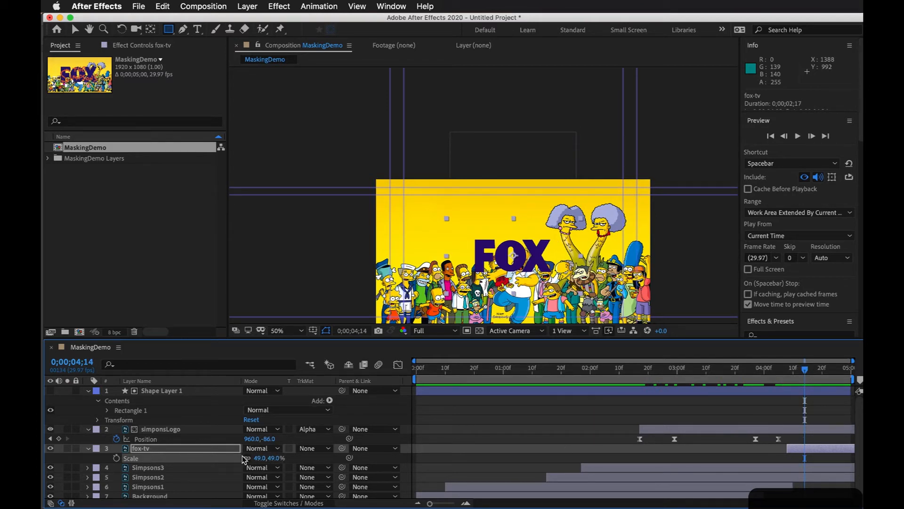
pyautogui.press('p')
pyautogui.moveTo(274, 459); pyautogui.dragTo(435, 453)
# Step: Start the fox-tv layer 10 frames earlier and go to 0;00;04;06
pyautogui.moveTo(784, 368); pyautogui.dragTo(751, 399)
pyautogui.moveTo(812, 453); pyautogui.dragTo(783, 453)
pyautogui.moveTo(751, 376); pyautogui.dragTo(782, 375)
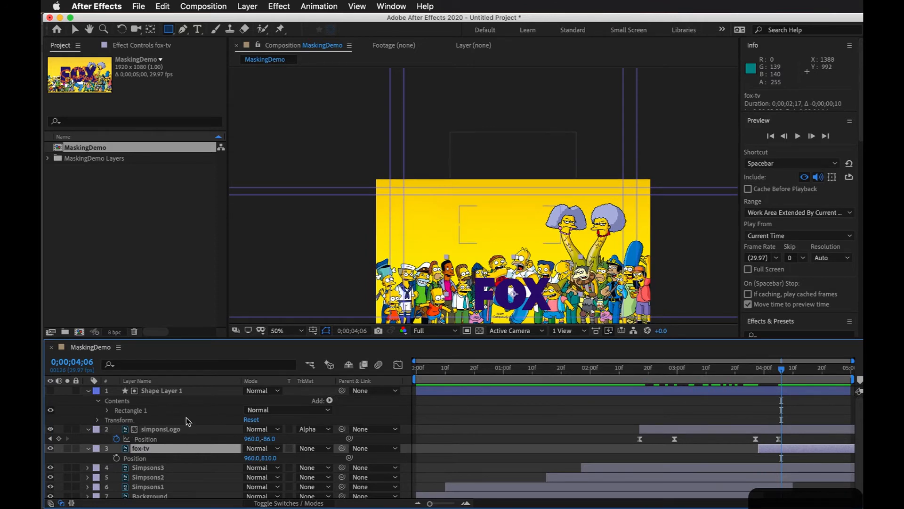
# Step: With no layer selected, draw a white rectangle shape about 736 by 308 pixels covering the FOX logo
pyautogui.click(527, 427)
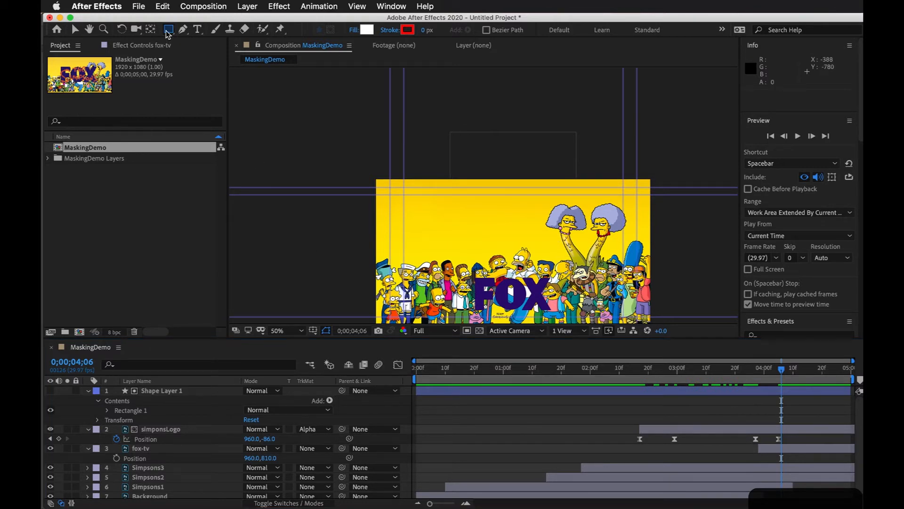
pyautogui.moveTo(467, 273)
pyautogui.mouseDown()
pyautogui.moveTo(518, 316)
pyautogui.moveTo(571, 314)
pyautogui.mouseUp()
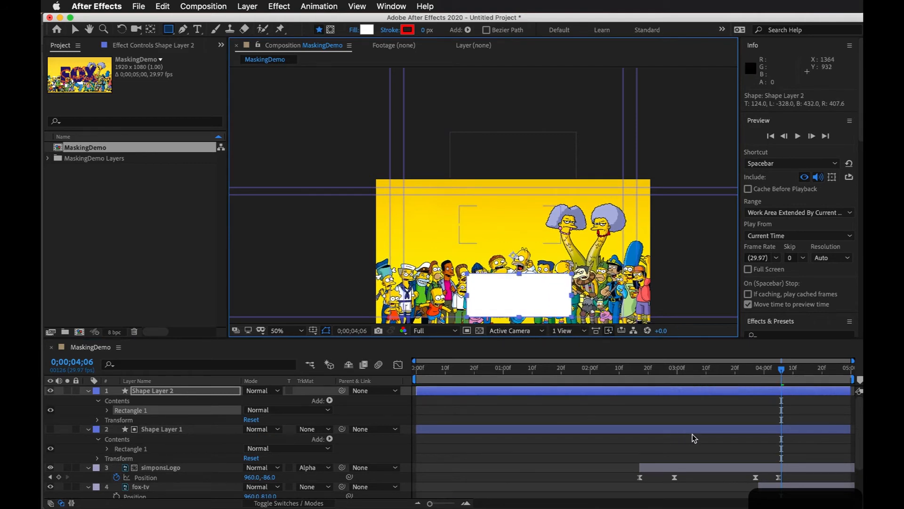
pyautogui.click(720, 449)
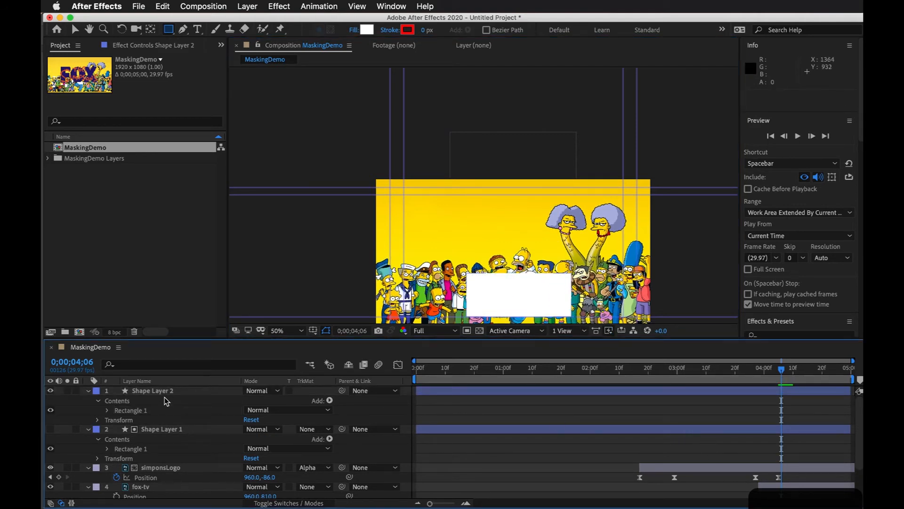
# Step: Move Shape Layer 2 directly above the fox-tv layer and check the stacking order of the two layers
pyautogui.moveTo(165, 395); pyautogui.dragTo(160, 485)
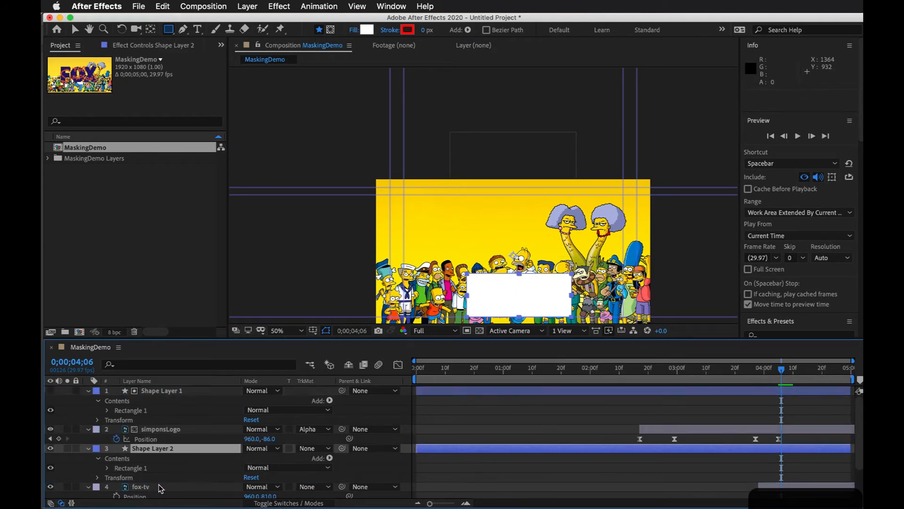
pyautogui.click(159, 488)
pyautogui.scroll(-1, 163, 464)
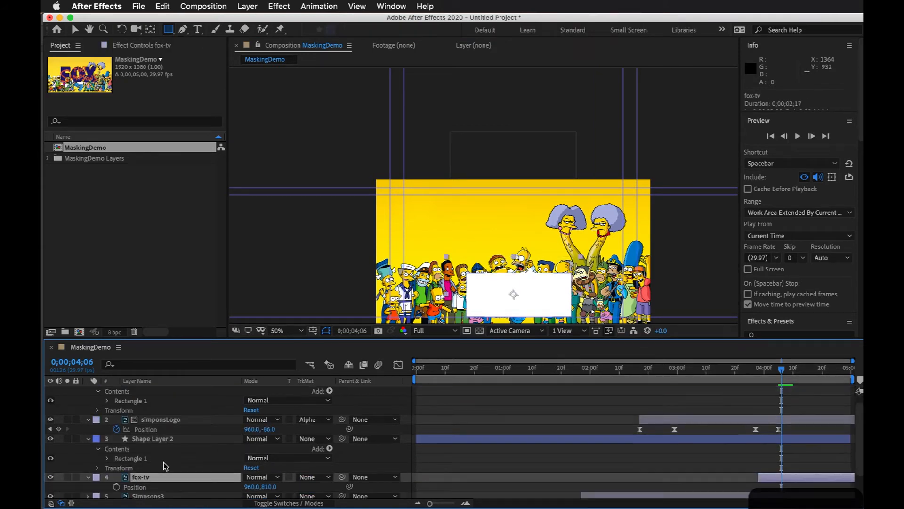
pyautogui.click(157, 447)
pyautogui.click(156, 484)
pyautogui.click(151, 478)
pyautogui.click(161, 440)
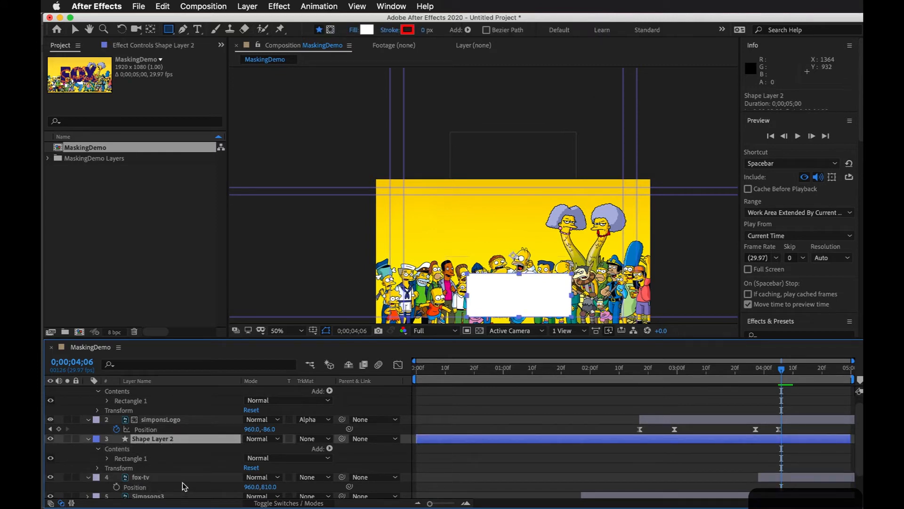
# Step: Set the fox-tv layer's track matte to Alpha Matte "Shape Layer 2"
pyautogui.click(183, 486)
pyautogui.click(320, 480)
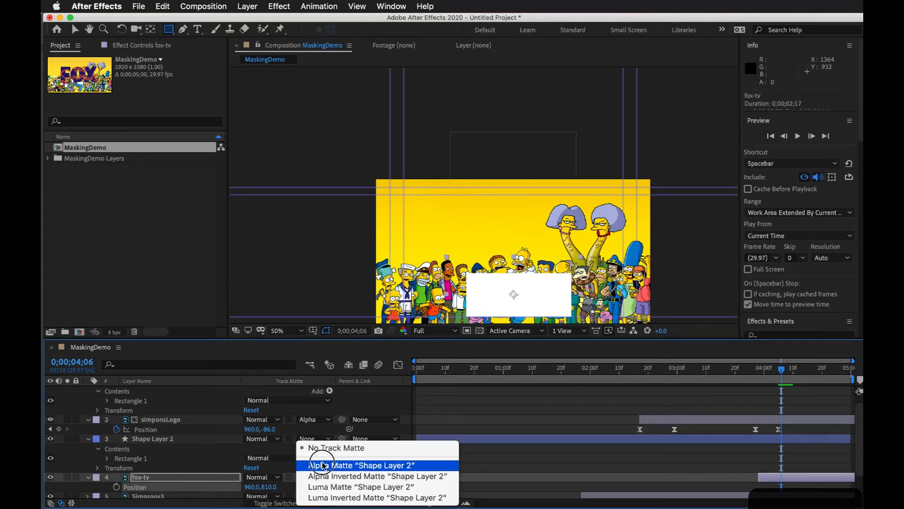
pyautogui.click(323, 465)
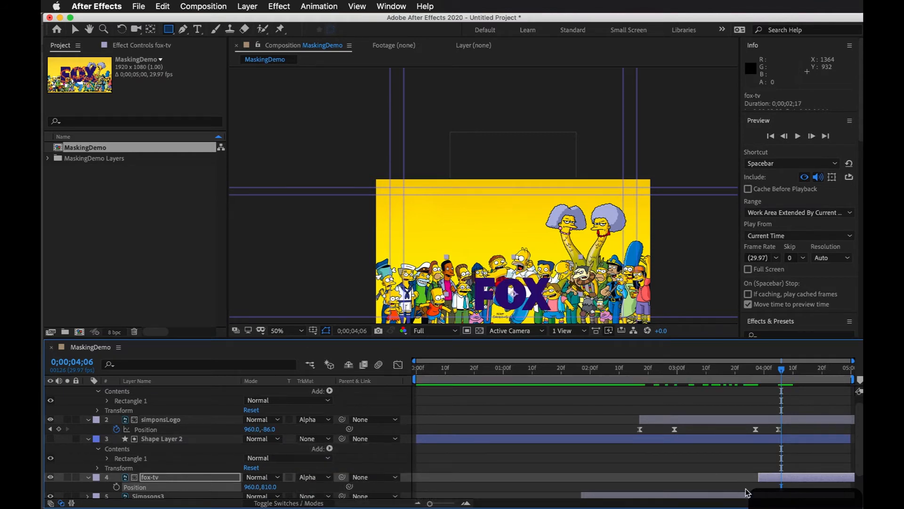
# Step: Keyframe the fox-tv layer's Position at 0;00;04;09, and set it to 960, 392 at the layer's In point, 0;00;03;28
pyautogui.click(782, 479)
pyautogui.moveTo(784, 374); pyautogui.dragTo(791, 372)
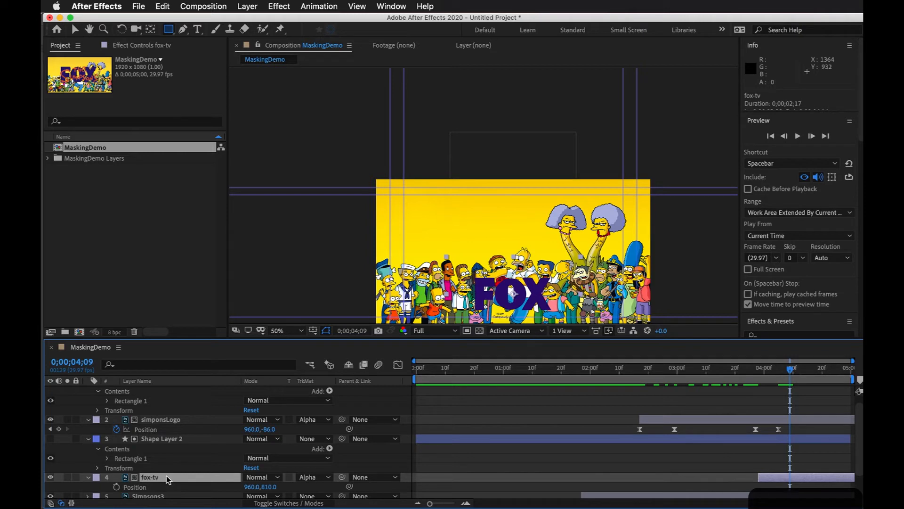
pyautogui.scroll(-2, 168, 480)
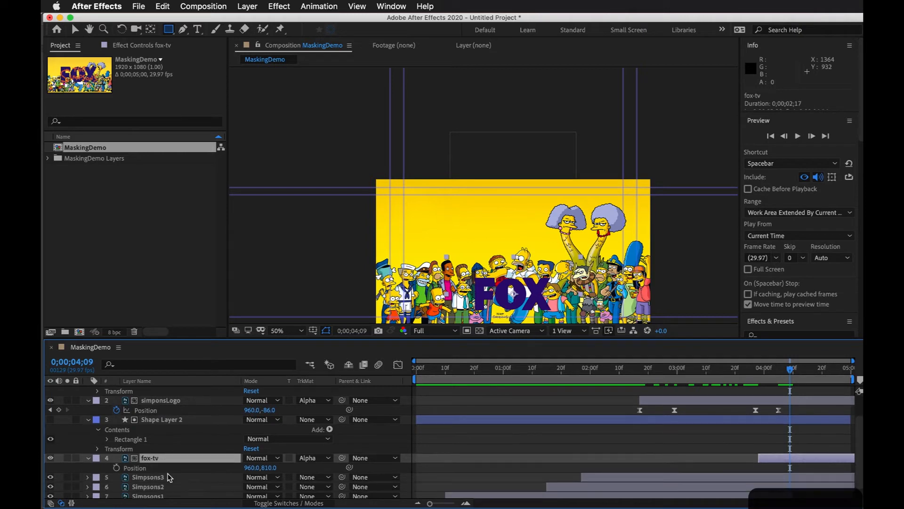
pyautogui.click(117, 468)
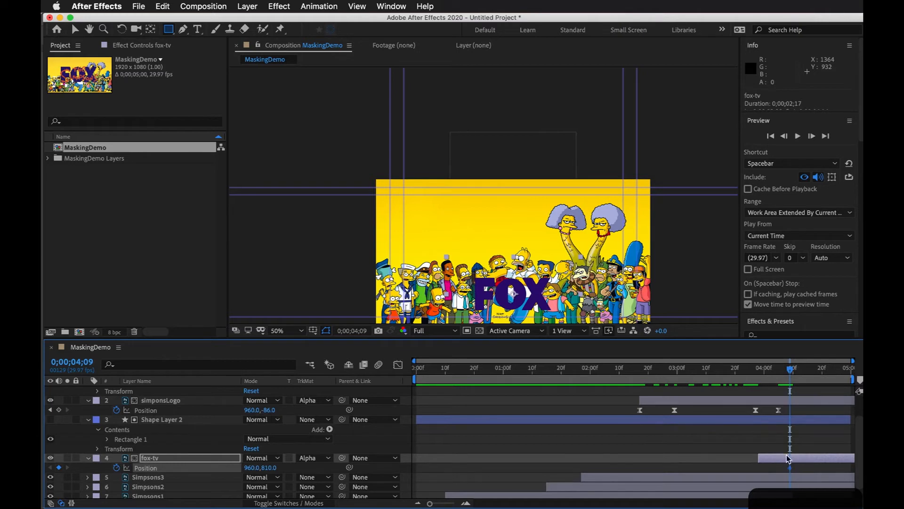
pyautogui.press('i')
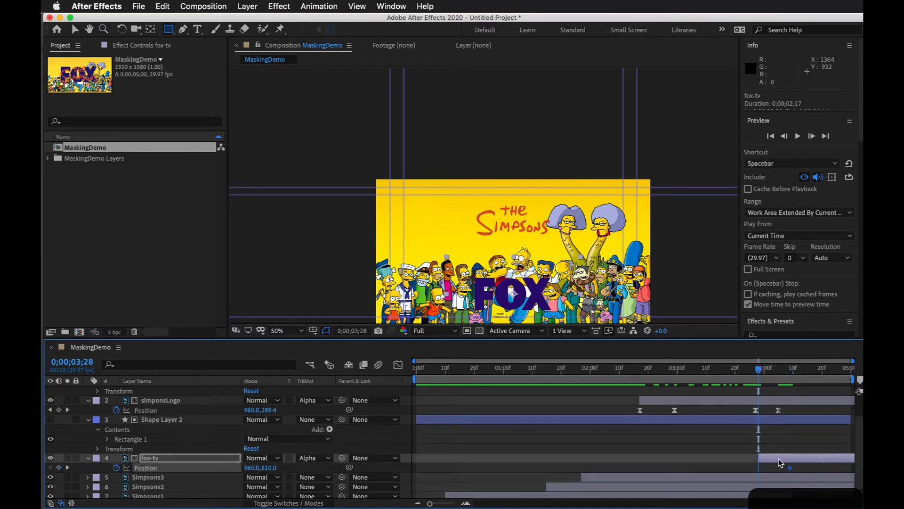
pyautogui.moveTo(271, 468); pyautogui.dragTo(45, 466)
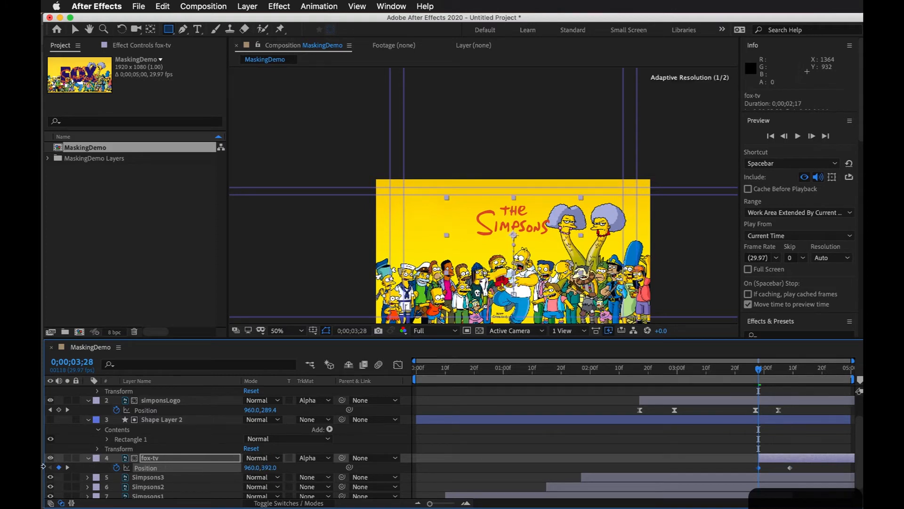
# Step: Apply Easy Ease to both fox-tv Position keyframes and reshape the speed graph so the motion peaks early and slows gradually
pyautogui.moveTo(759, 369); pyautogui.dragTo(743, 424)
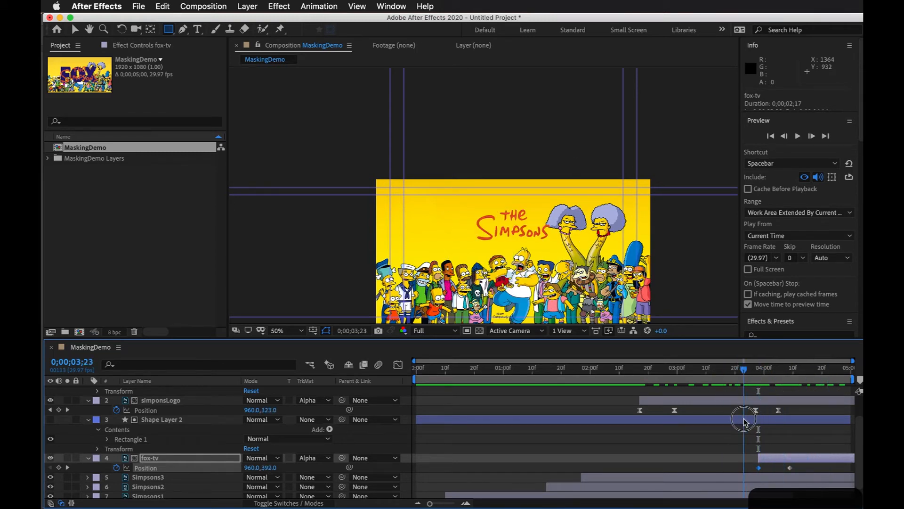
pyautogui.moveTo(754, 466); pyautogui.dragTo(813, 473)
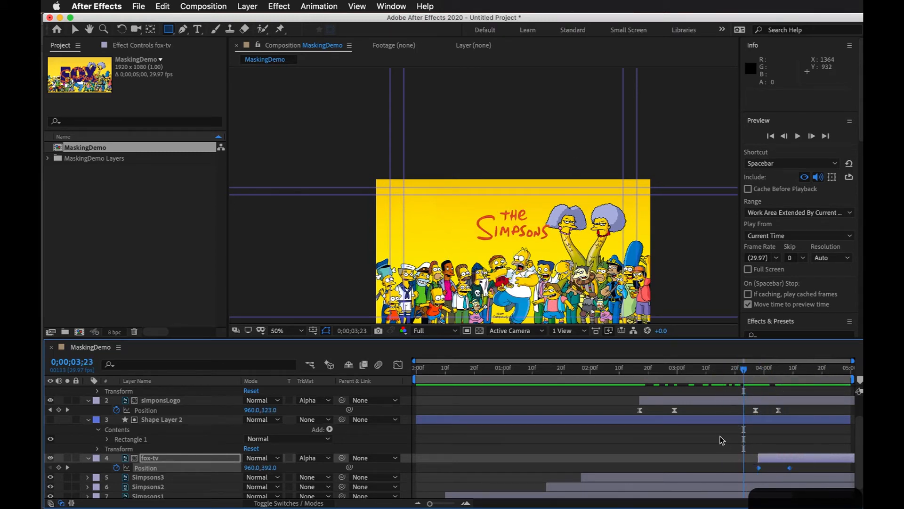
pyautogui.press('F9')
pyautogui.click(398, 364)
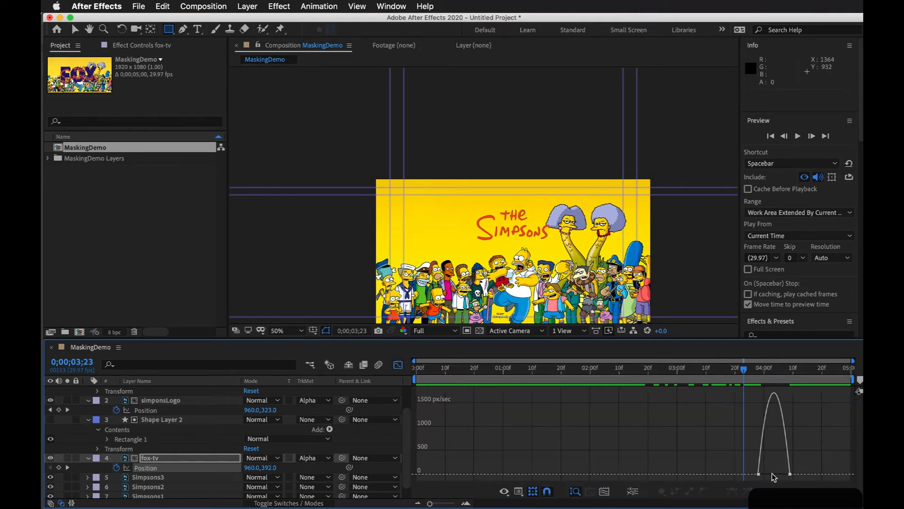
pyautogui.moveTo(786, 473); pyautogui.dragTo(769, 477)
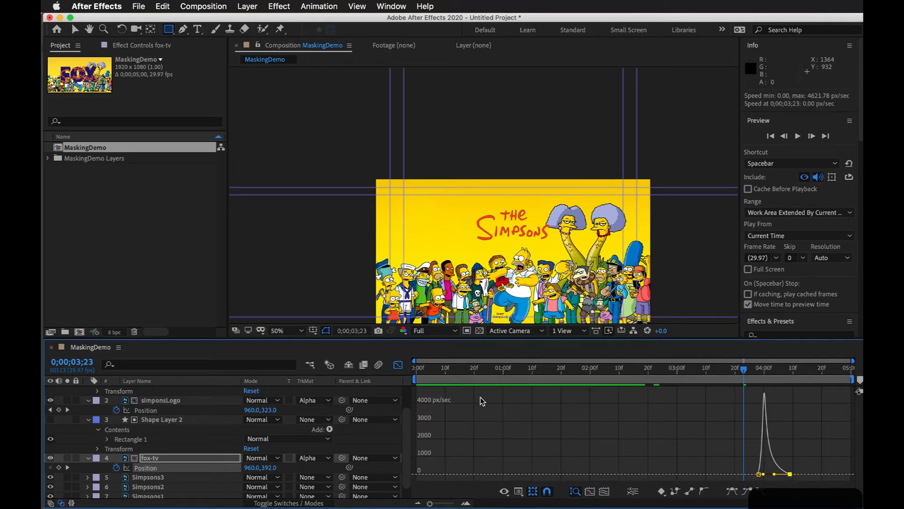
pyautogui.click(399, 364)
# Step: Preview the whole animation with the full composition frame in view, checking the FOX logo reveal
pyautogui.moveTo(745, 381); pyautogui.dragTo(731, 381)
pyautogui.press('space')
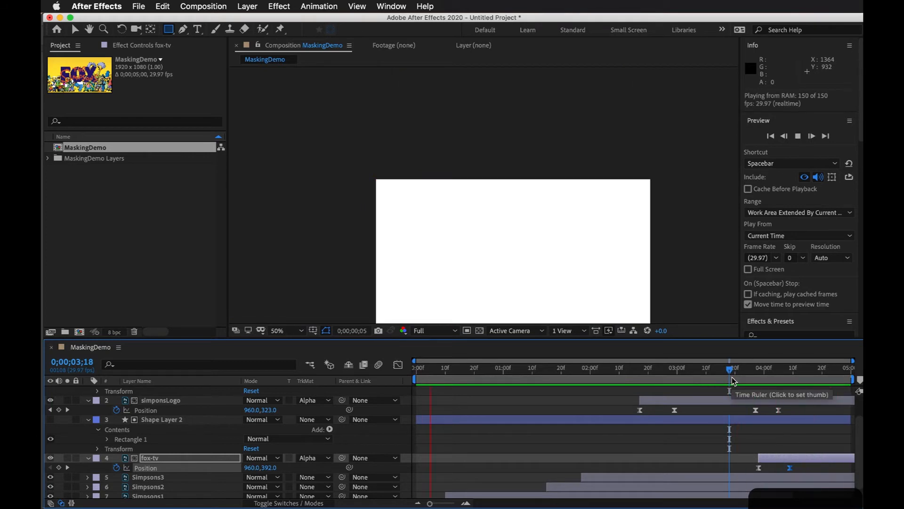
pyautogui.press('space')
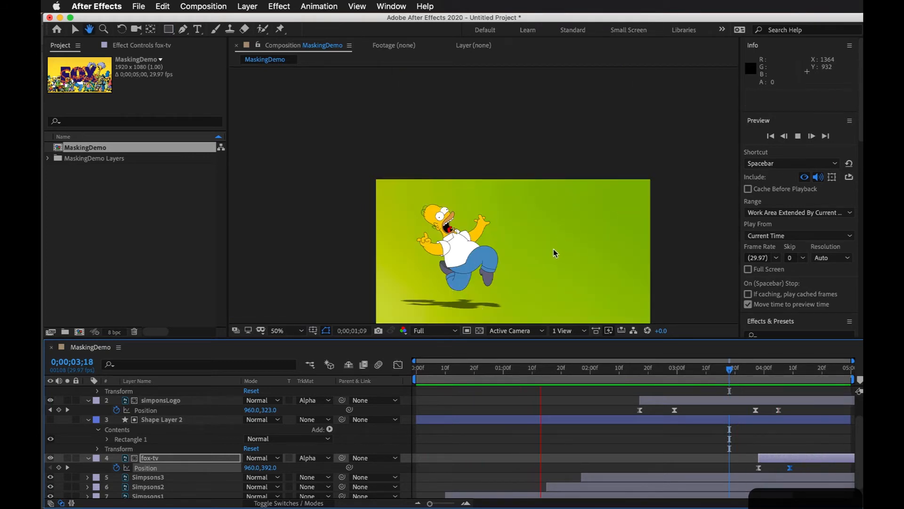
pyautogui.moveTo(550, 239); pyautogui.dragTo(568, 181)
pyautogui.press('space')
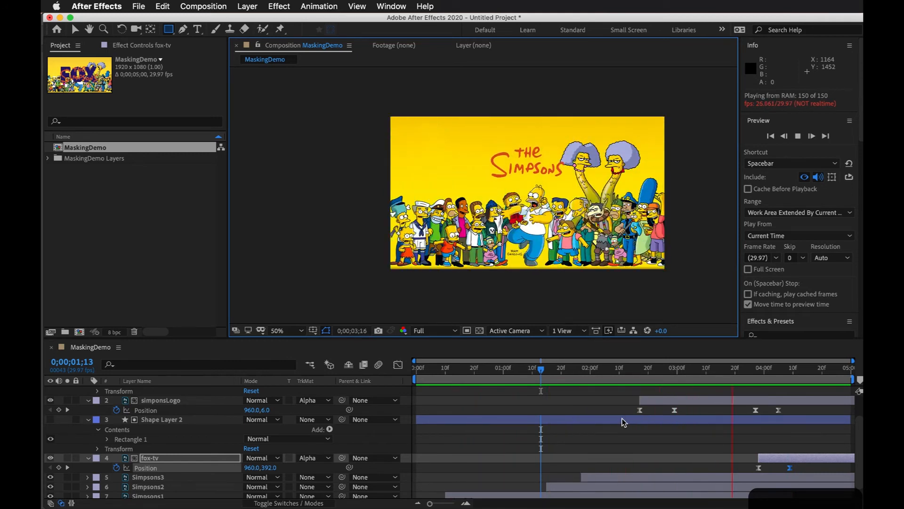
pyautogui.press('space')
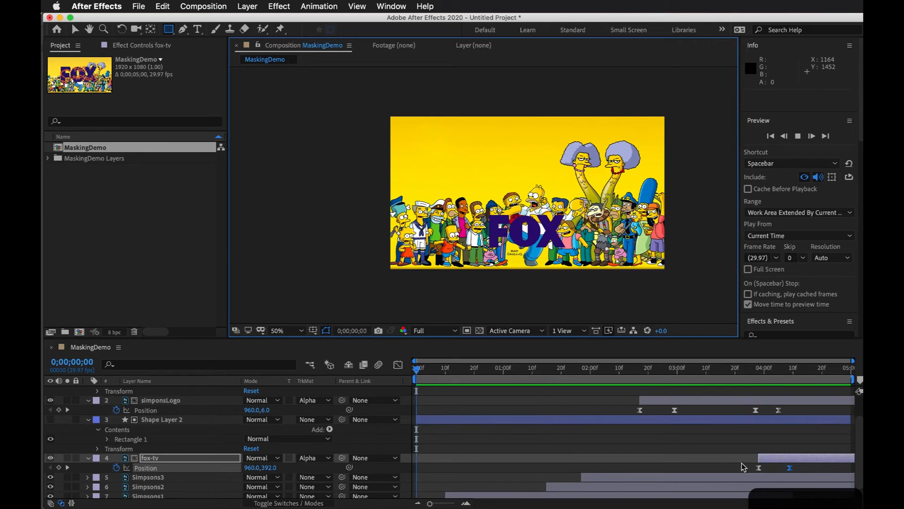
# Step: Start the fox-tv layer 4 frames earlier and move the second Mask Expansion keyframe of Simpsons1 to 0;00;00;23
pyautogui.moveTo(765, 464); pyautogui.dragTo(754, 464)
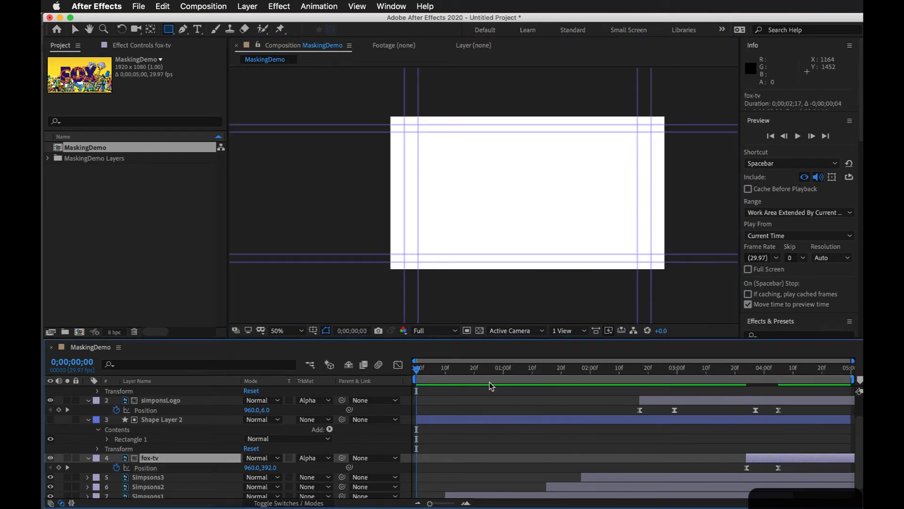
pyautogui.scroll(-2, 531, 448)
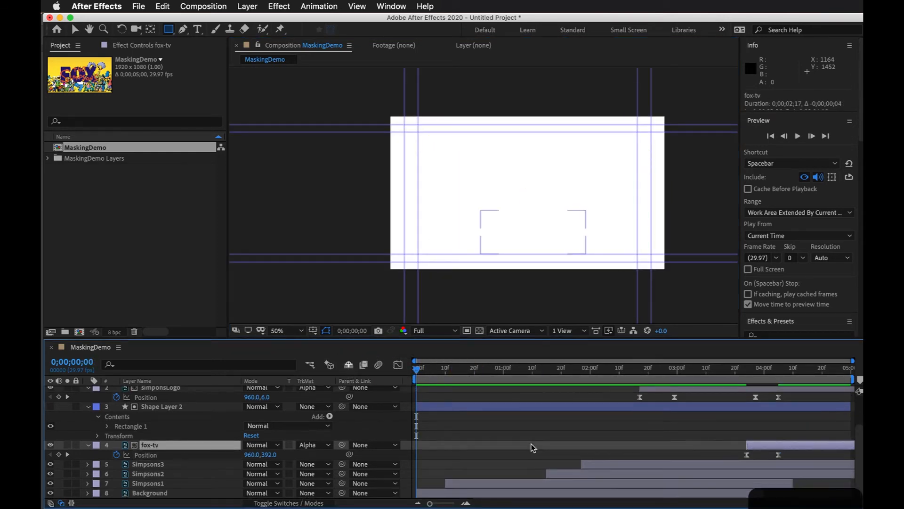
pyautogui.click(509, 483)
pyautogui.press('u')
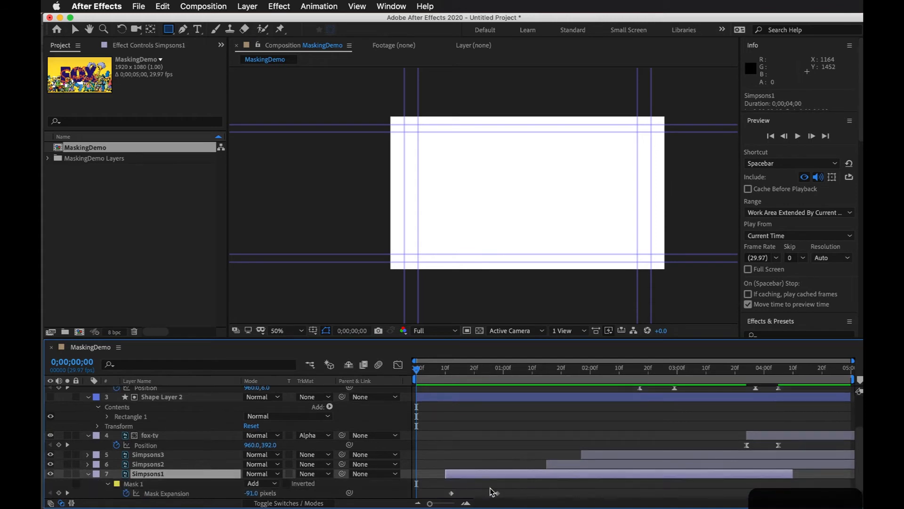
pyautogui.moveTo(497, 493); pyautogui.dragTo(483, 493)
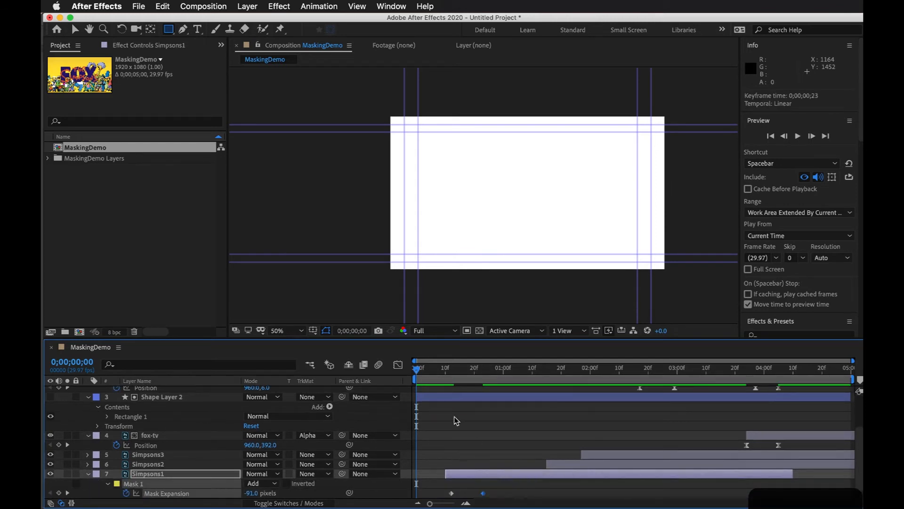
# Step: Start the Simpsons2 layer at about 0;00;00;26 and Simpsons3 at about 0;00;01;19, and preview the retimed animation
pyautogui.moveTo(425, 371); pyautogui.dragTo(362, 373)
pyautogui.click(597, 467)
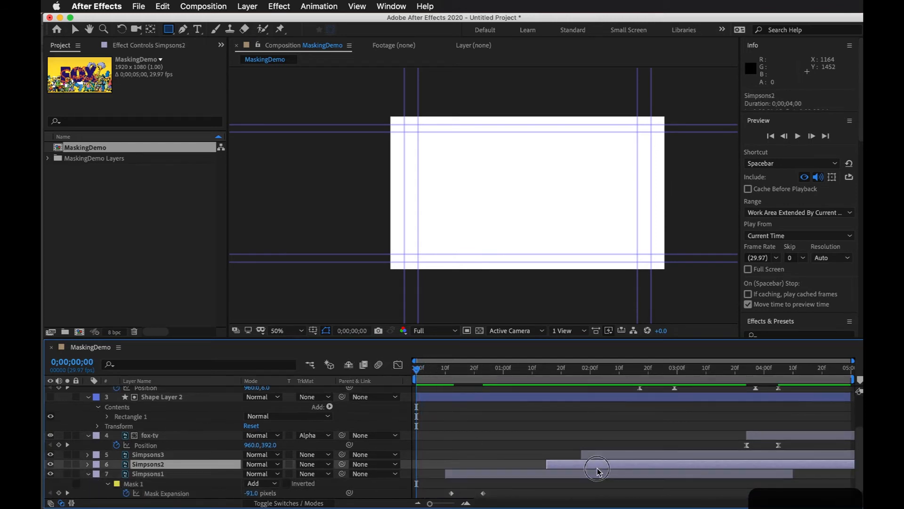
pyautogui.keyDown('shift'); pyautogui.click(646, 456); pyautogui.keyUp('shift')
pyautogui.moveTo(635, 456); pyautogui.dragTo(603, 457)
pyautogui.click(582, 427)
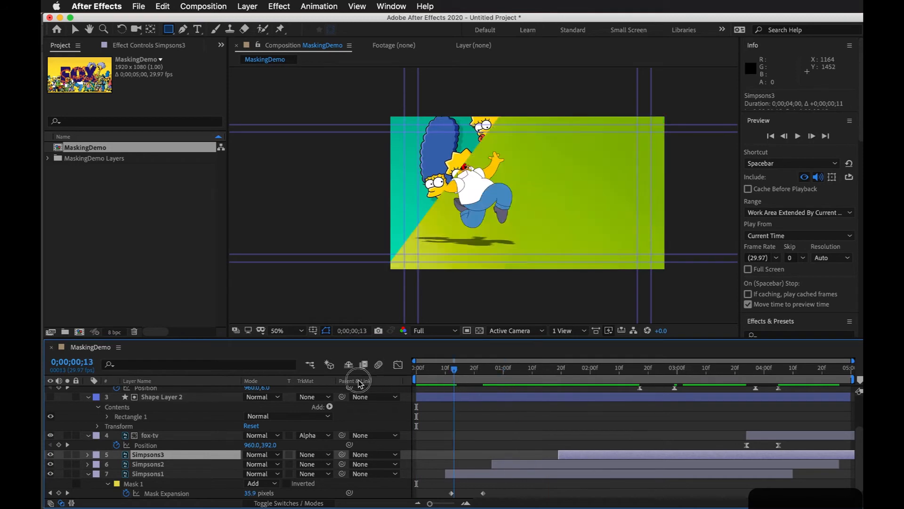
pyautogui.press('space')
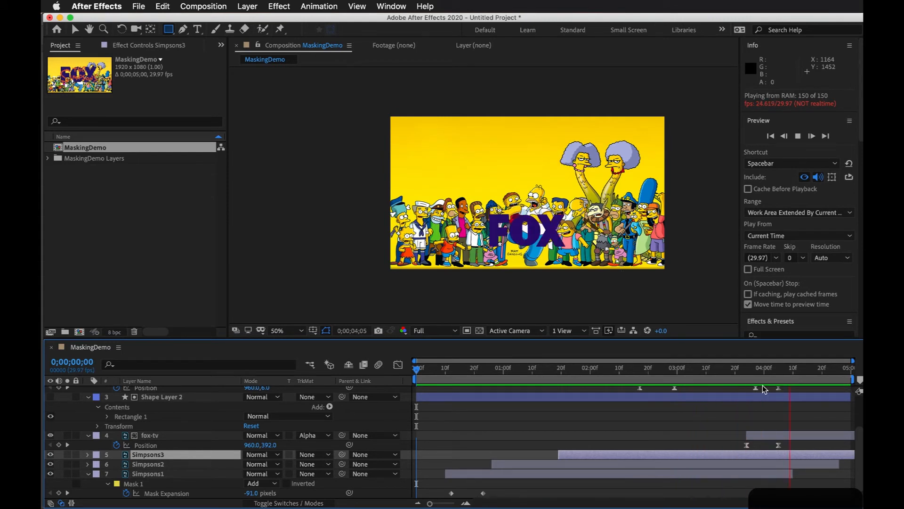
pyautogui.press('space')
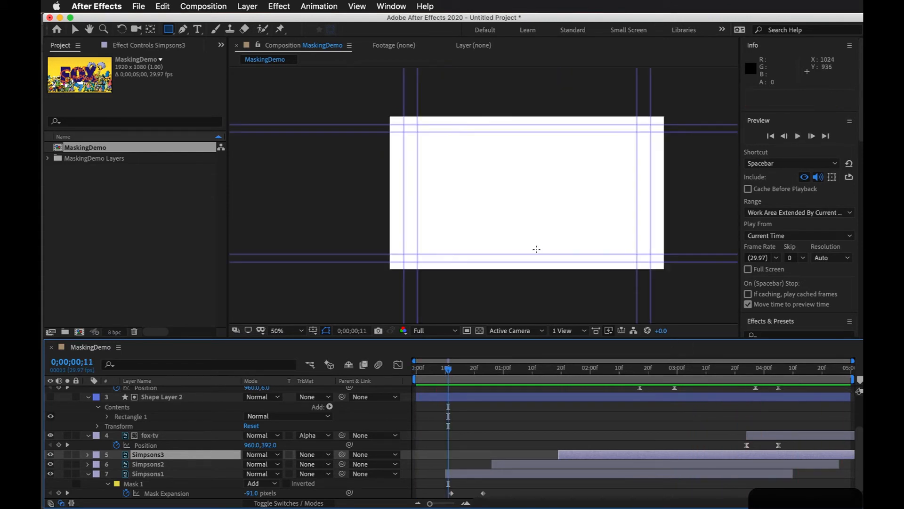
# Step: Review the Simpsons1 mask reveal from the start to 0;00;00;23 and expand all of its Mask 1 properties
pyautogui.moveTo(572, 374); pyautogui.dragTo(428, 370)
pyautogui.scroll(-1, 490, 448)
pyautogui.click(511, 480)
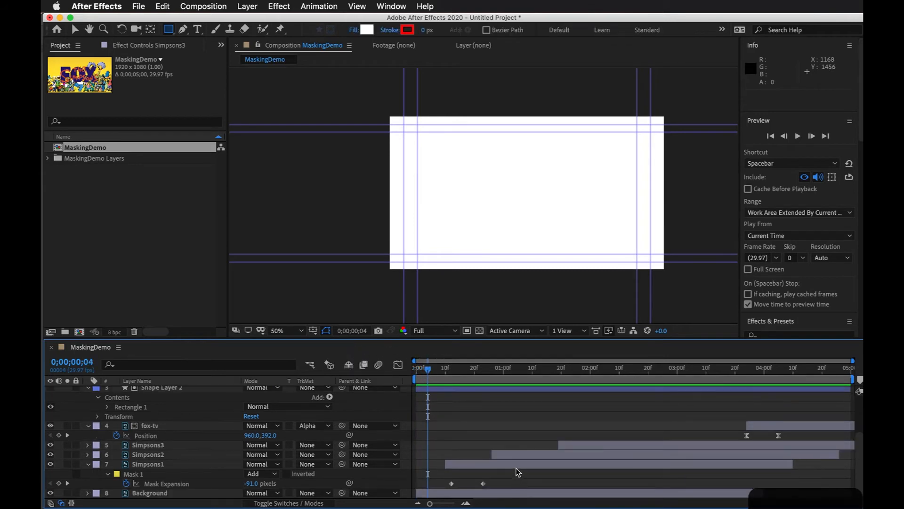
pyautogui.click(509, 464)
pyautogui.click(415, 368)
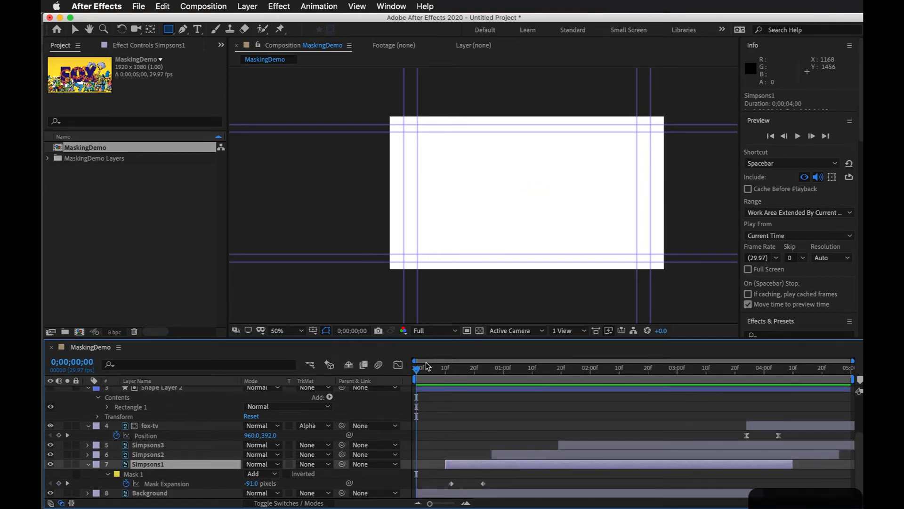
pyautogui.moveTo(434, 380); pyautogui.dragTo(484, 376)
pyautogui.click(512, 495)
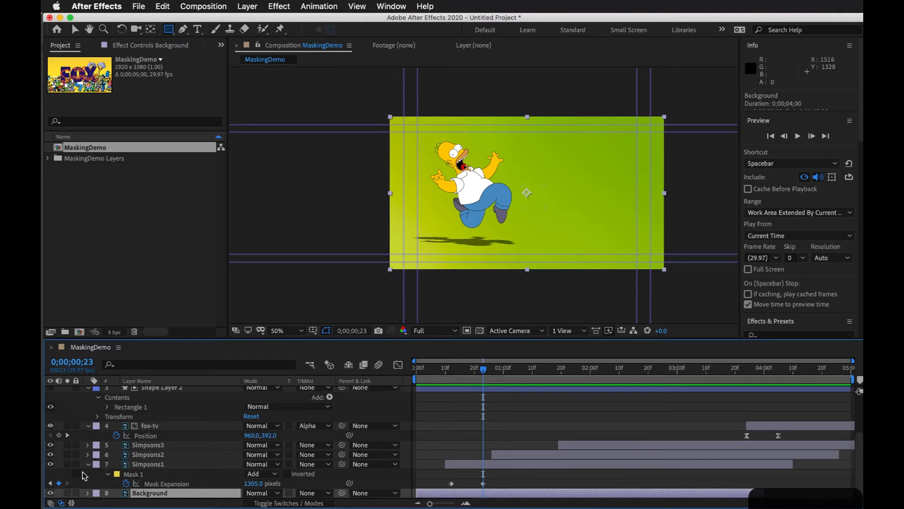
pyautogui.click(109, 473)
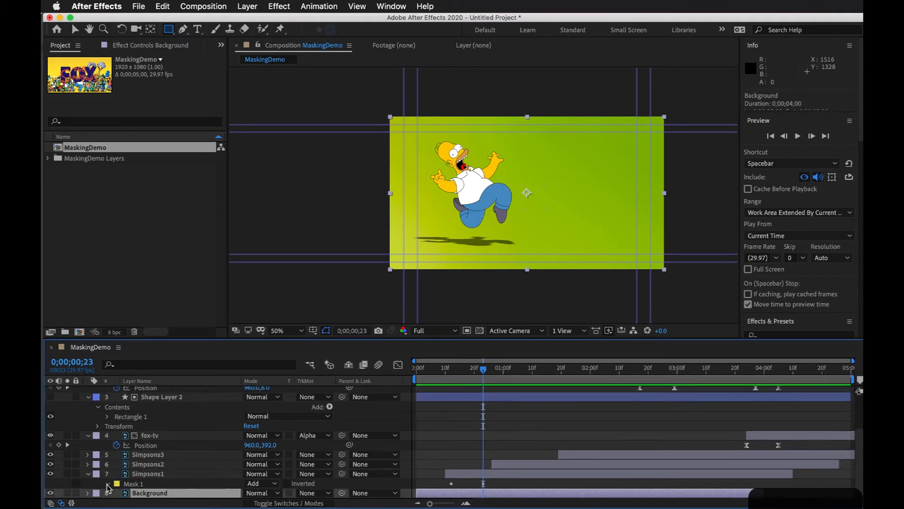
pyautogui.click(109, 483)
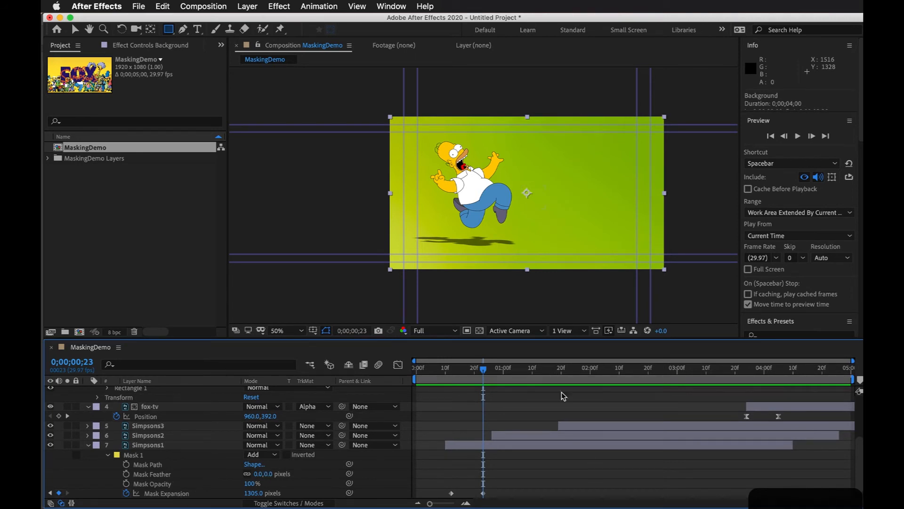
# Step: Scrub through the rest of the timeline to review the Simpsons3 mask and the track-matte reveals of both logos
pyautogui.moveTo(483, 373); pyautogui.dragTo(579, 370)
pyautogui.scroll(5, 666, 448)
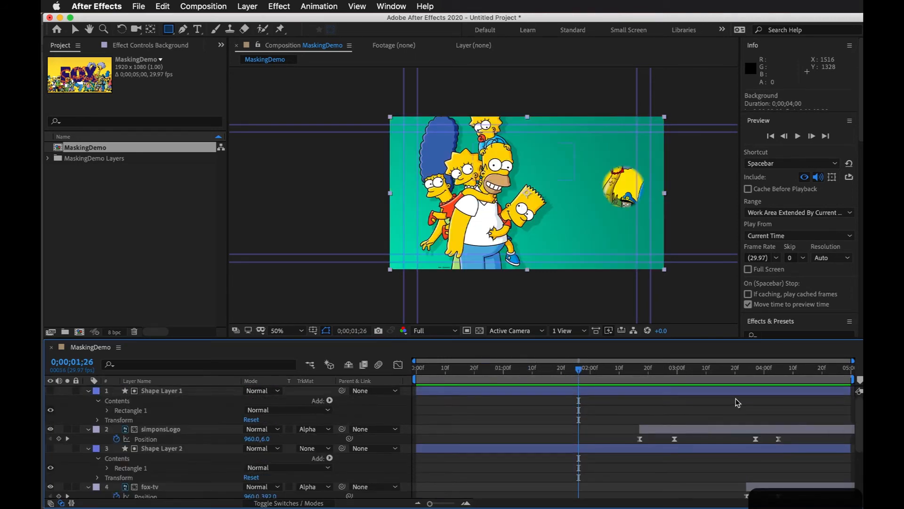
pyautogui.moveTo(704, 375); pyautogui.dragTo(683, 374)
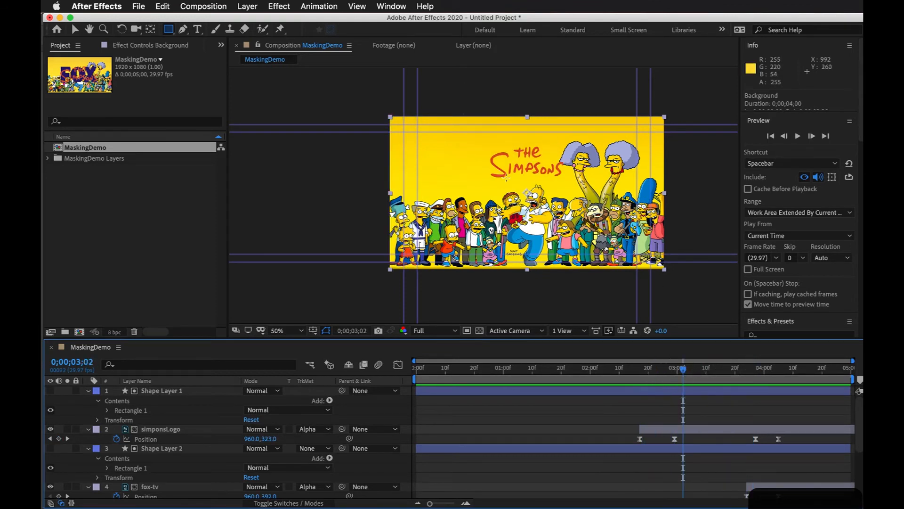
pyautogui.moveTo(665, 371); pyautogui.dragTo(695, 369)
pyautogui.moveTo(766, 379); pyautogui.dragTo(849, 369)
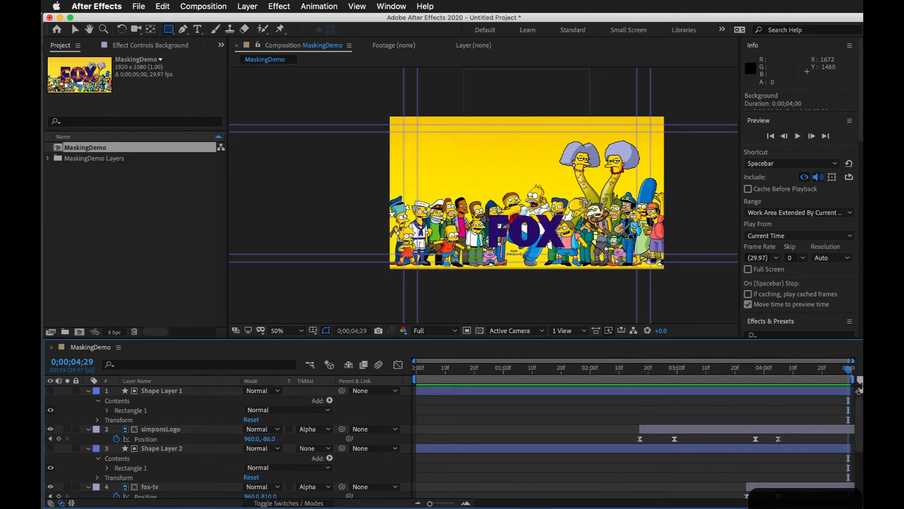
# Step: Create a five-second HDTV 1080 29.97 composition with a black background inside the MaskingDemo Layers folder
pyautogui.click(134, 233)
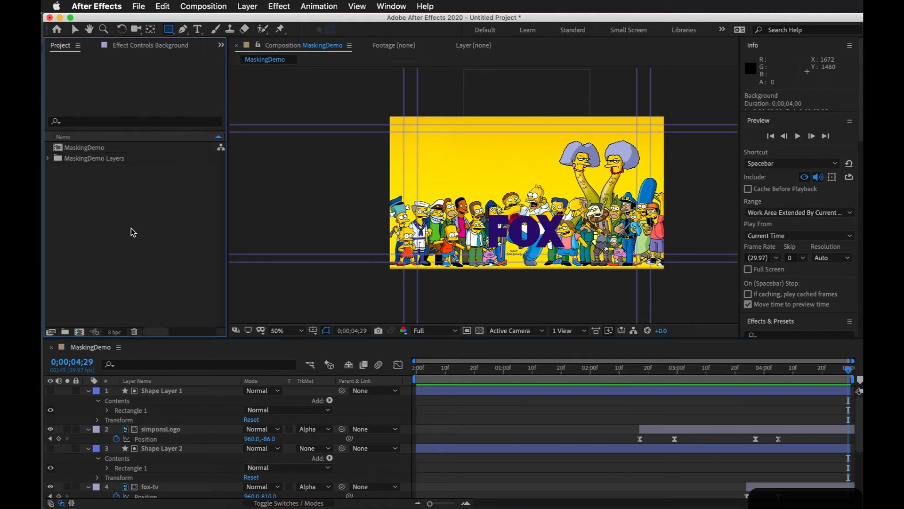
pyautogui.click(85, 159)
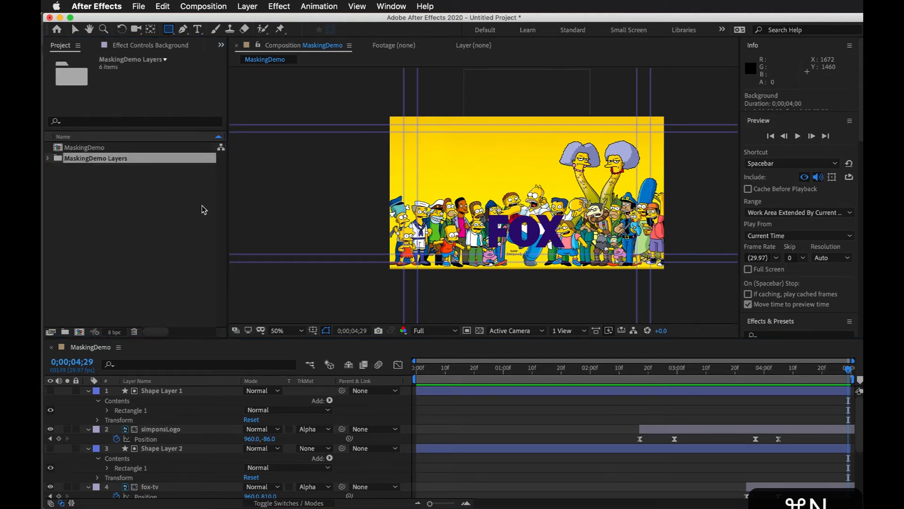
pyautogui.press('super+n')
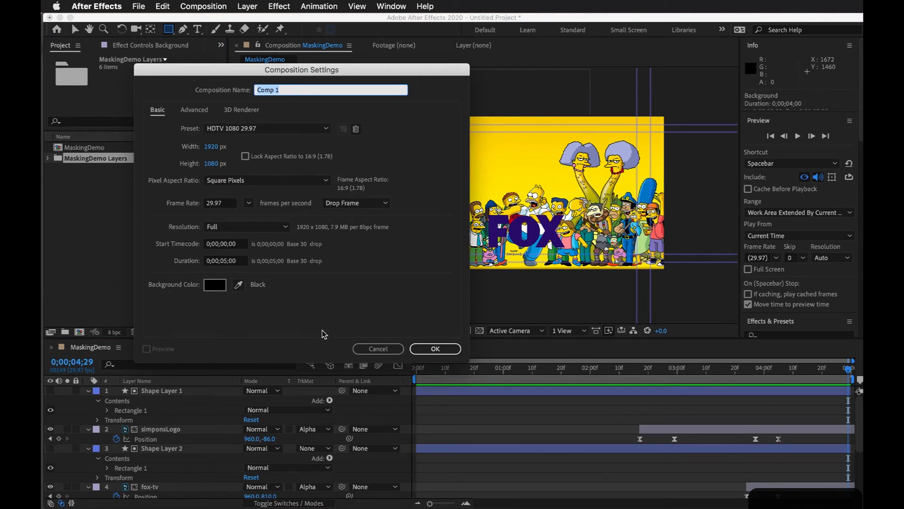
pyautogui.click(435, 349)
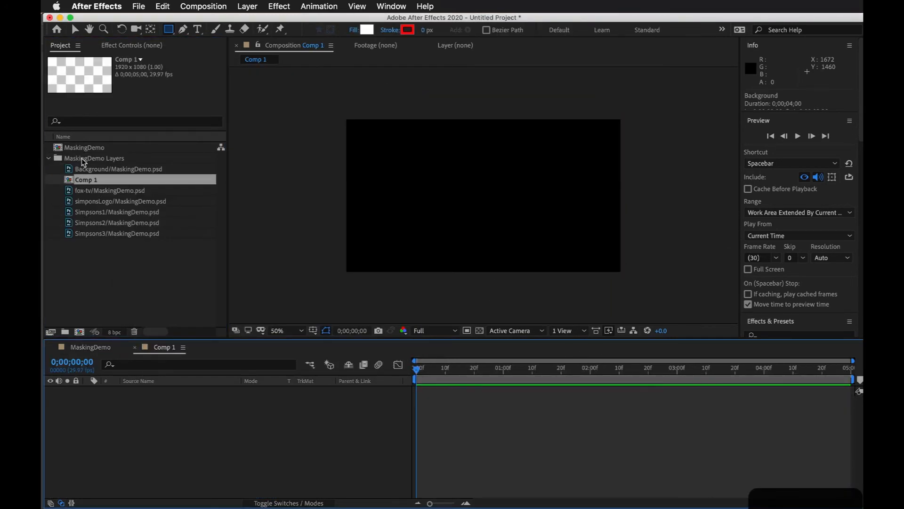
# Step: Move Comp 1 out of the MaskingDemo Layers folder and add Simpsons1/MaskingDemo.psd to it as a layer
pyautogui.moveTo(67, 186); pyautogui.dragTo(80, 148)
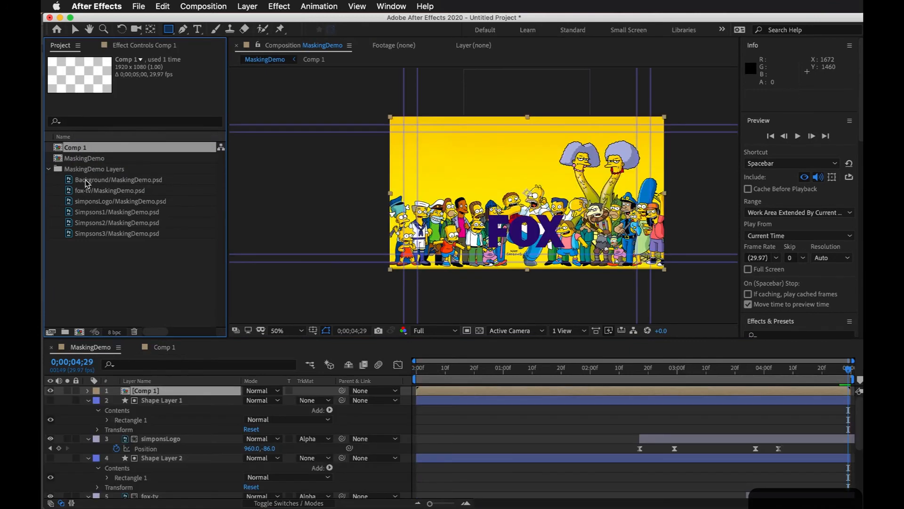
pyautogui.doubleClick(60, 149)
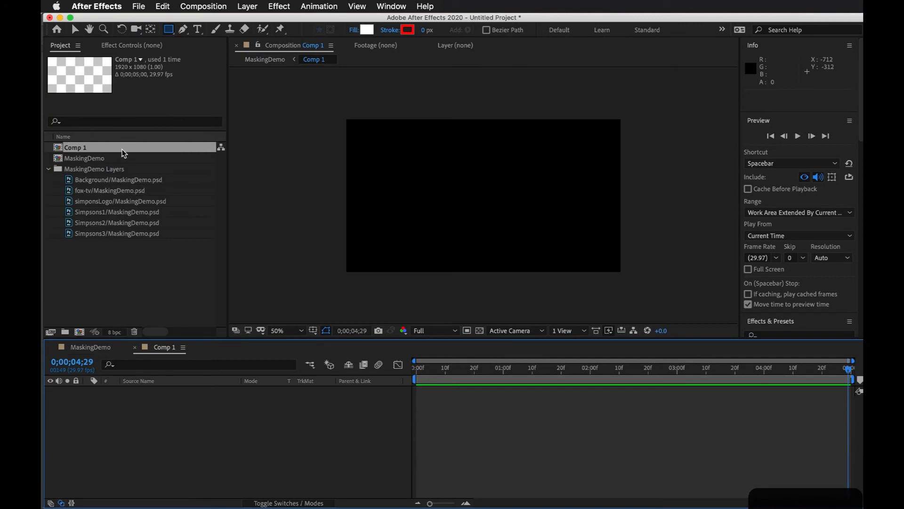
pyautogui.click(83, 213)
pyautogui.moveTo(83, 213); pyautogui.dragTo(306, 452)
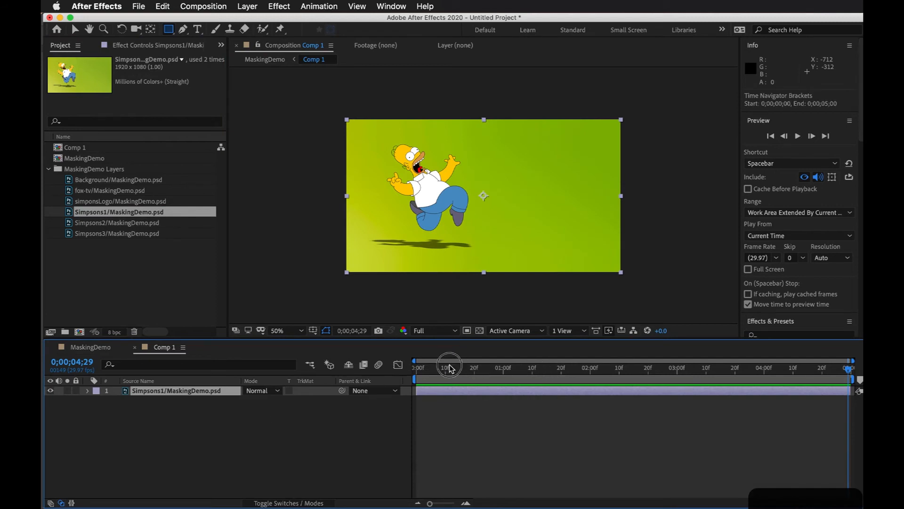
pyautogui.moveTo(454, 372); pyautogui.dragTo(199, 361)
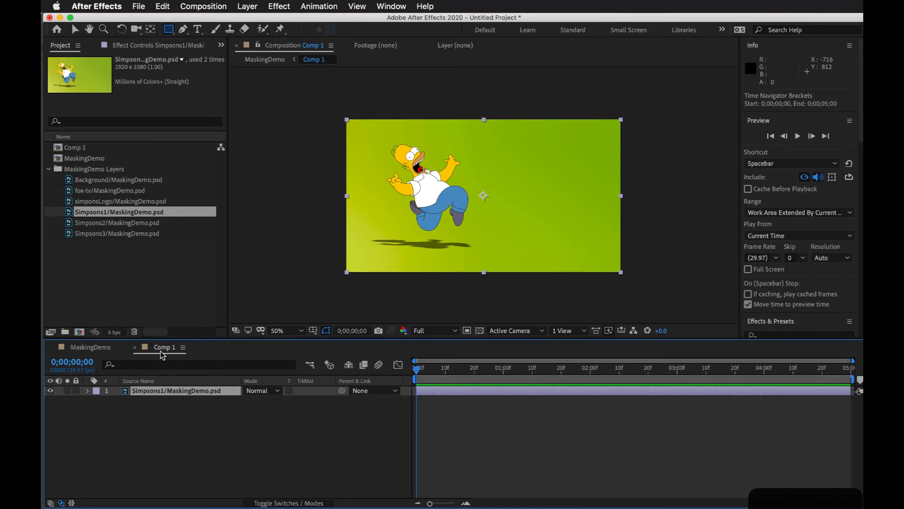
# Step: Import Ink_Dark.mov, LumaMatte1.mp4 and LumaMatte2.mp4 from the LumaMattes folder as footage
pyautogui.click(140, 267)
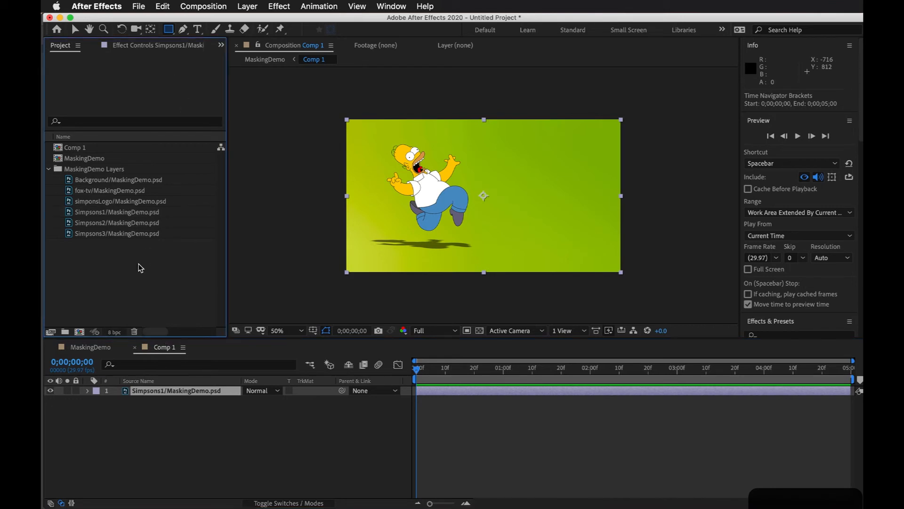
pyautogui.doubleClick(138, 267)
pyautogui.scroll(-10, 426, 168)
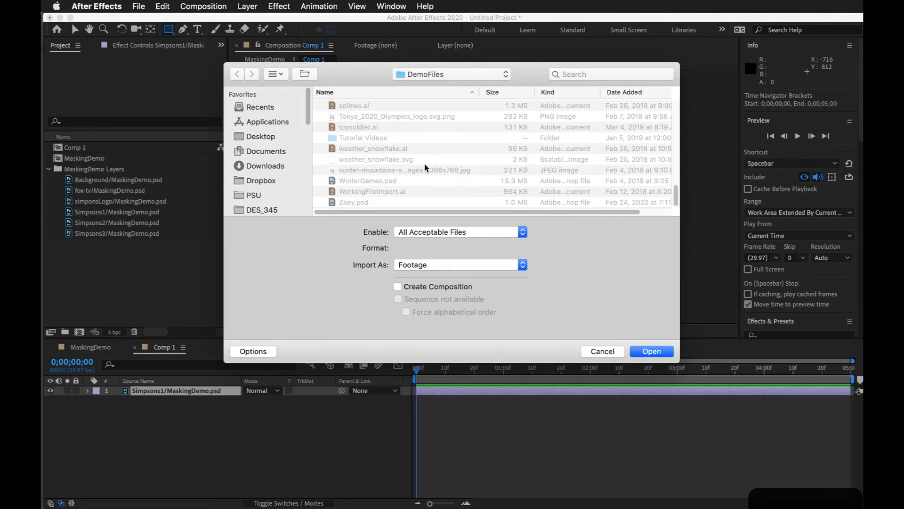
pyautogui.scroll(8, 426, 168)
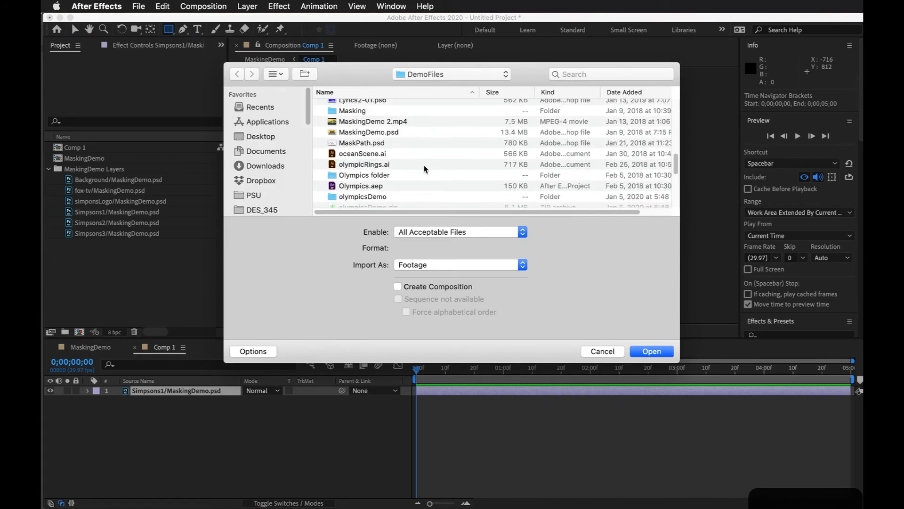
pyautogui.scroll(3, 426, 168)
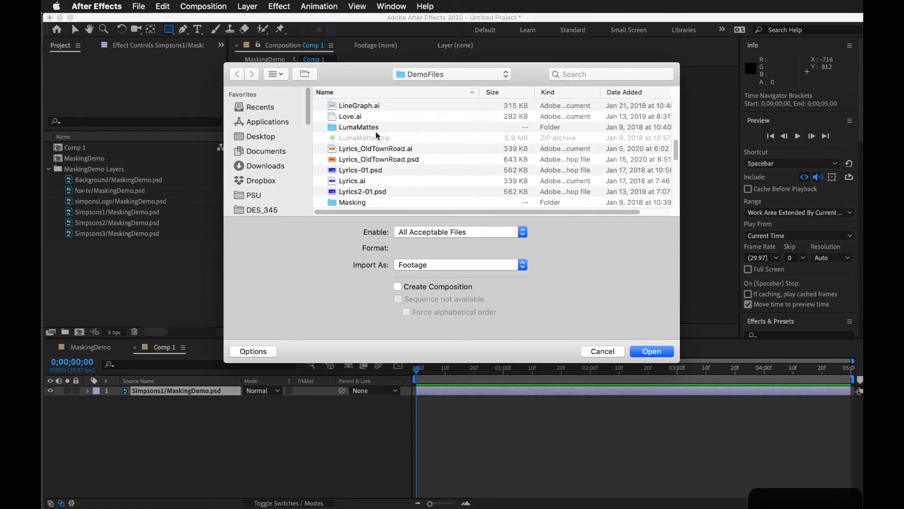
pyautogui.doubleClick(375, 129)
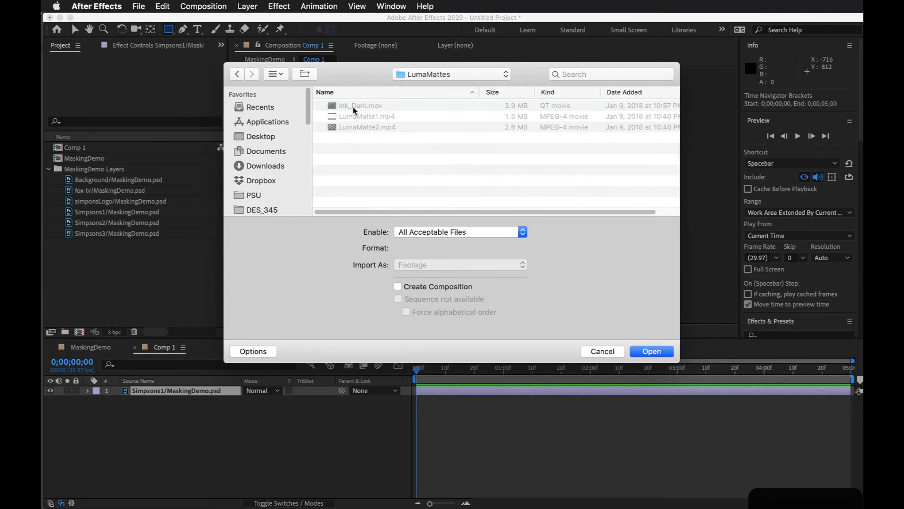
pyautogui.click(355, 109)
pyautogui.keyDown('shift'); pyautogui.click(363, 127); pyautogui.keyUp('shift')
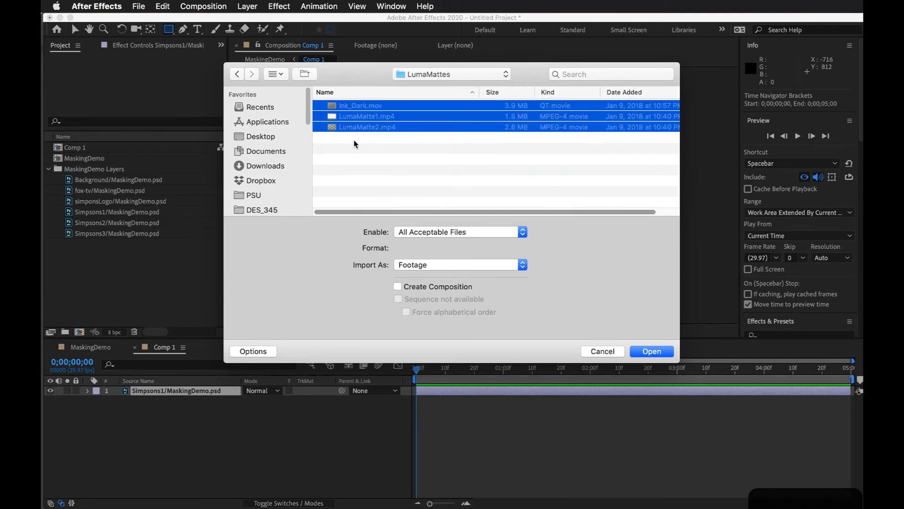
pyautogui.click(658, 352)
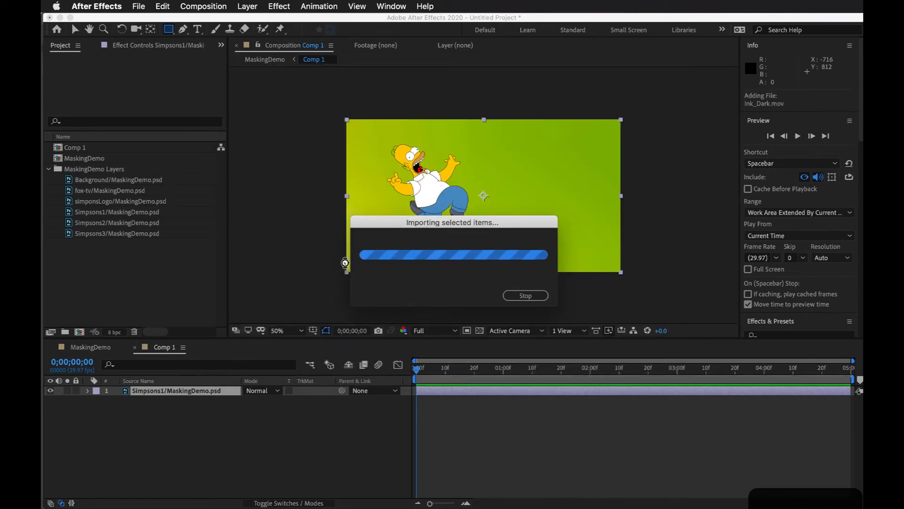
# Step: Open the Ink_Dark.mov footage, play it, and scrub to its end to examine the ink spread
pyautogui.click(88, 161)
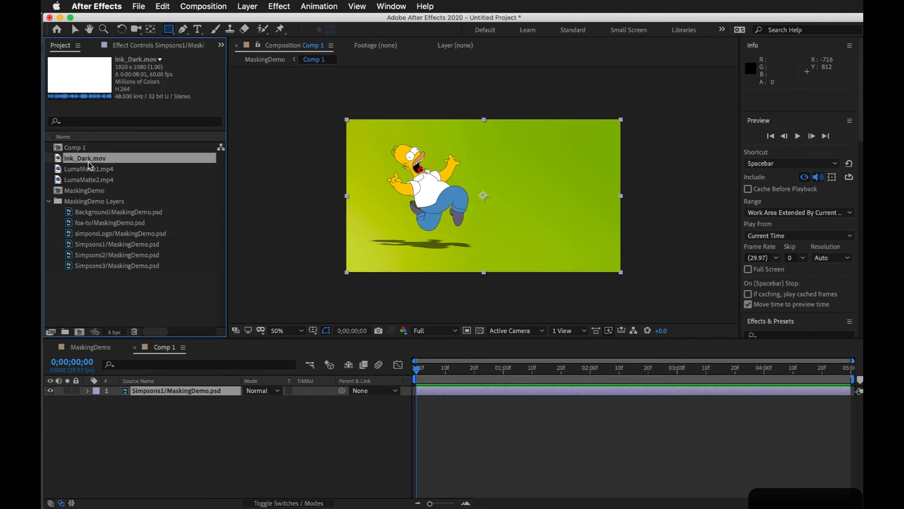
pyautogui.moveTo(58, 160)
pyautogui.mouseDown()
pyautogui.moveTo(141, 379)
pyautogui.moveTo(60, 202)
pyautogui.moveTo(73, 161)
pyautogui.moveTo(61, 163)
pyautogui.mouseUp()
pyautogui.doubleClick(62, 163)
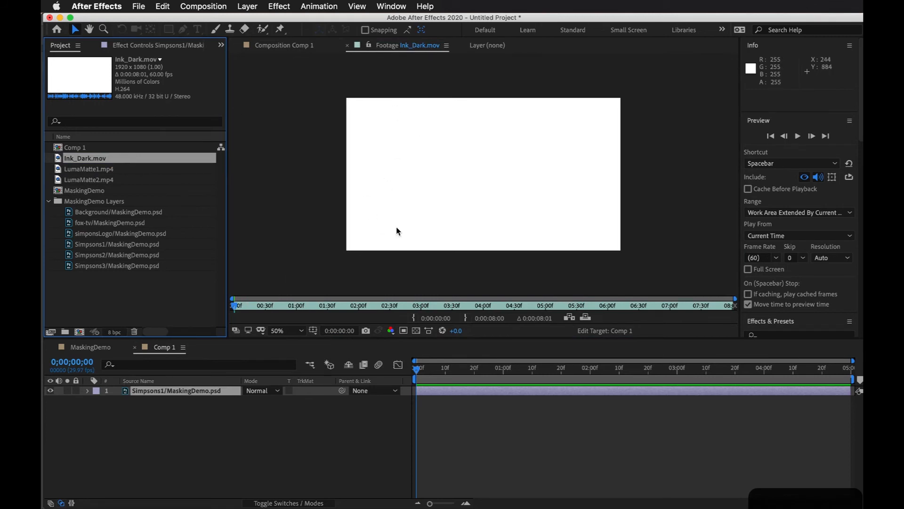
pyautogui.press('space')
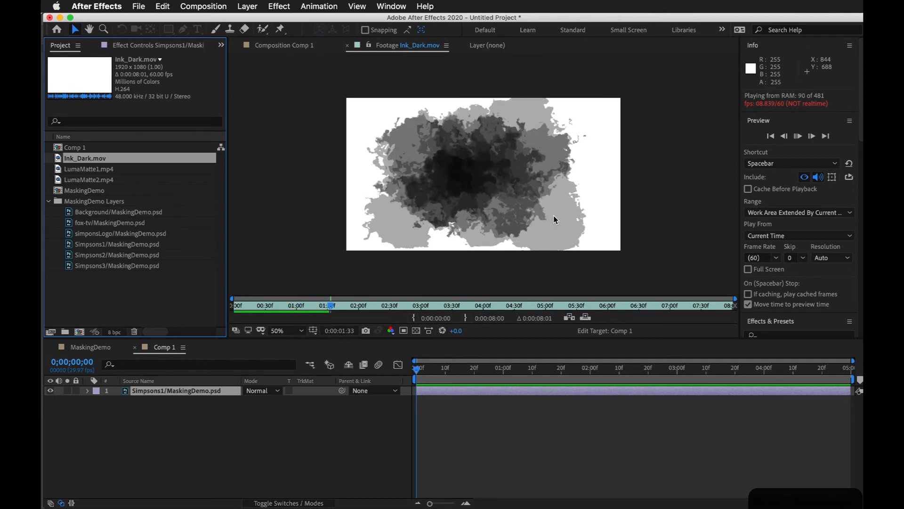
pyautogui.moveTo(355, 305); pyautogui.dragTo(761, 304)
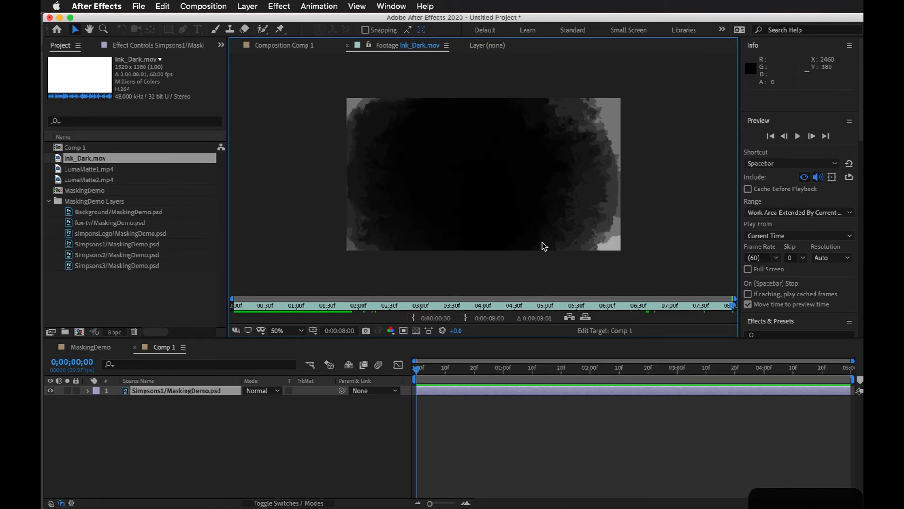
# Step: Add Ink_Dark.mov to Comp 1 directly above the Simpsons1 layer
pyautogui.click(161, 391)
pyautogui.moveTo(94, 158); pyautogui.dragTo(157, 390)
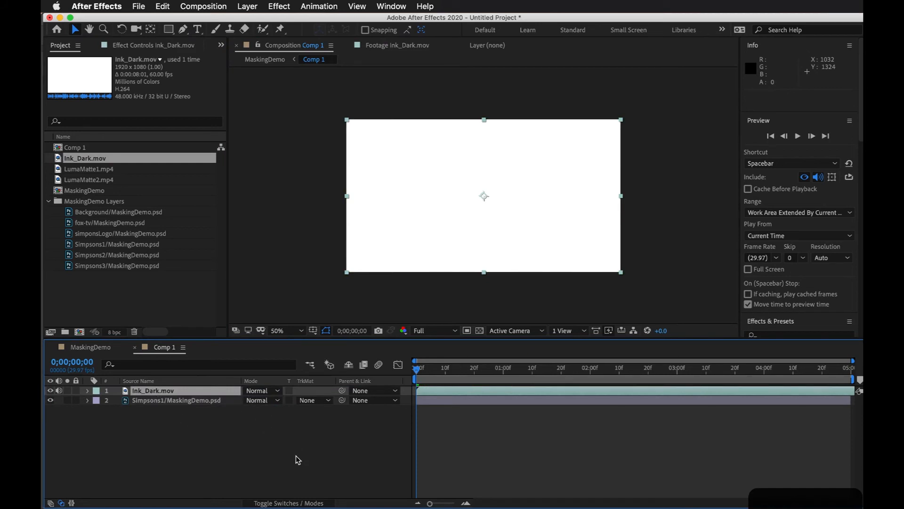
pyautogui.click(298, 459)
pyautogui.click(439, 394)
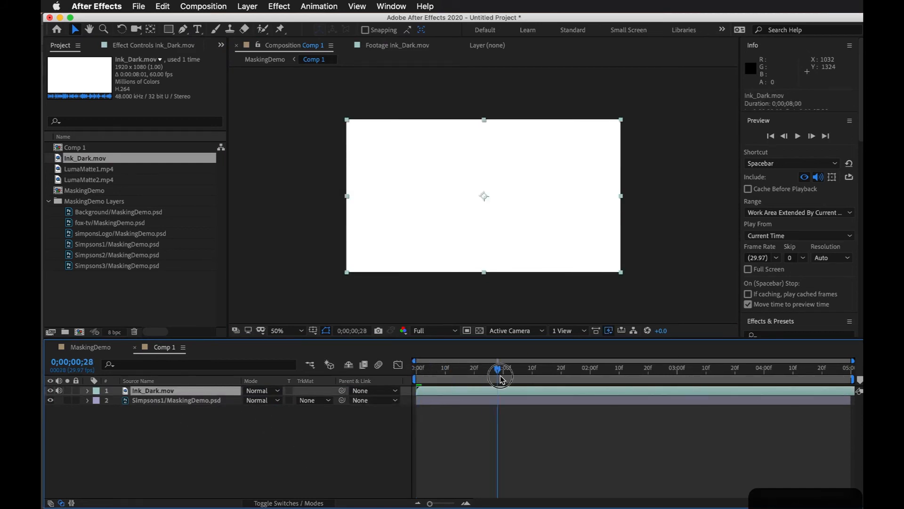
# Step: Show the layer switches for the Ink_Dark.mov and Simpsons1 layers, and return to the blending mode and track matte columns
pyautogui.click(293, 503)
pyautogui.click(174, 401)
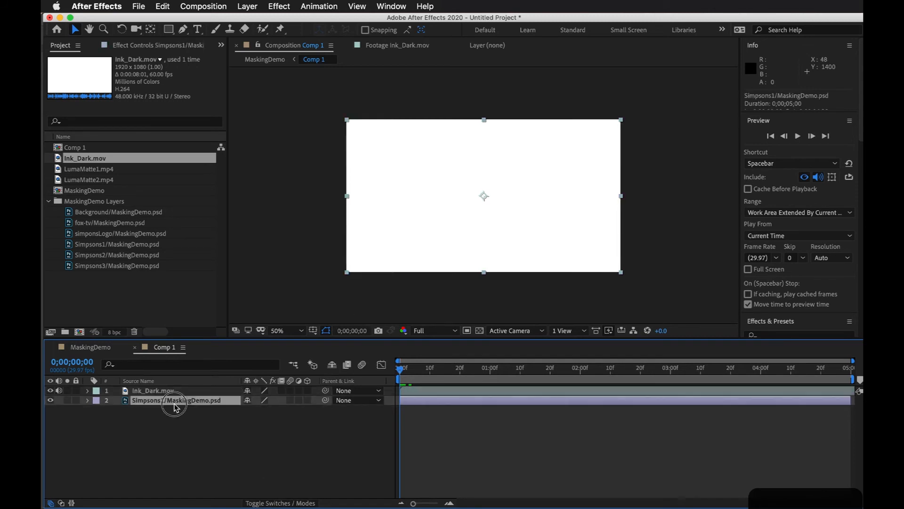
pyautogui.click(184, 392)
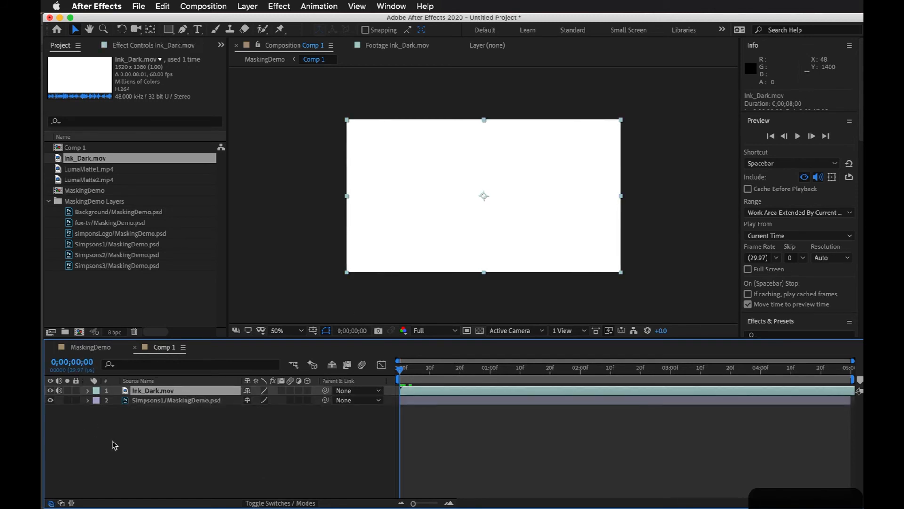
pyautogui.click(142, 403)
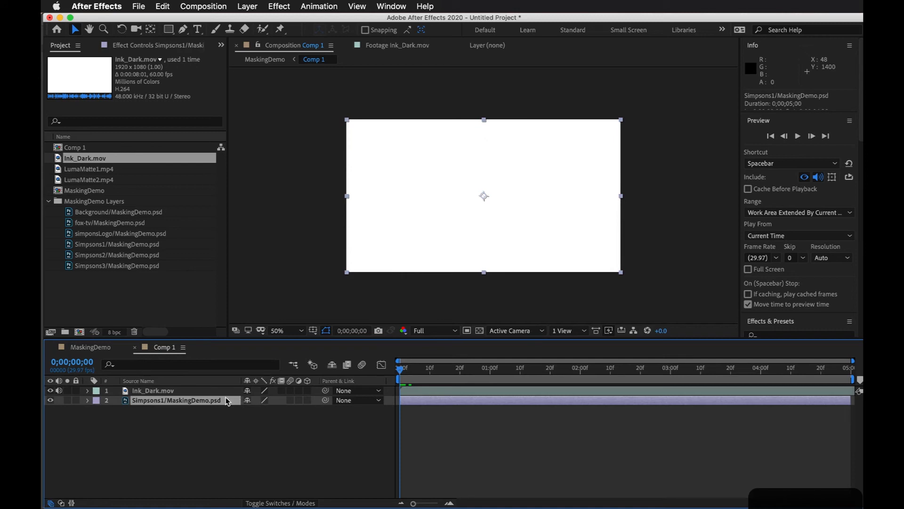
pyautogui.click(156, 391)
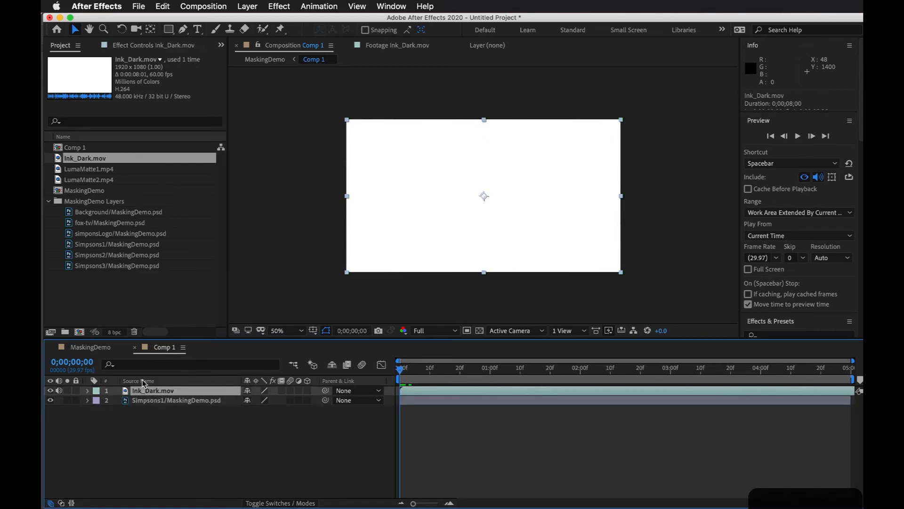
pyautogui.click(221, 401)
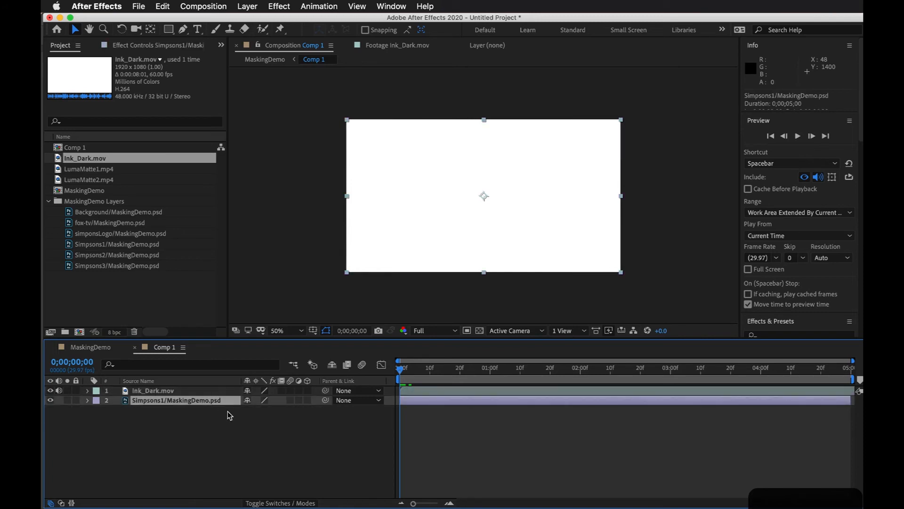
pyautogui.click(291, 503)
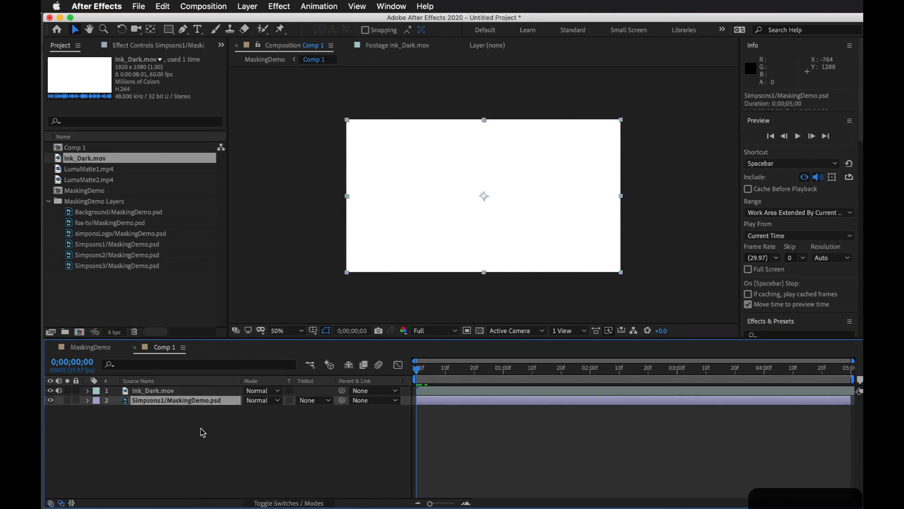
# Step: Try Luma Matte "Ink_Dark.mov" as the Simpsons1 layer's track matte and scrub through the timeline to check it
pyautogui.click(320, 401)
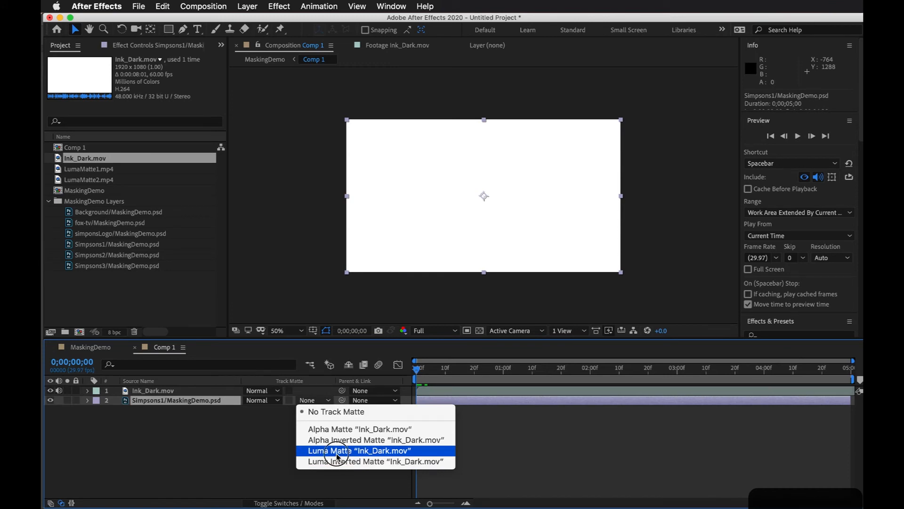
pyautogui.click(336, 451)
pyautogui.moveTo(417, 371)
pyautogui.mouseDown()
pyautogui.moveTo(438, 370)
pyautogui.moveTo(386, 376)
pyautogui.moveTo(591, 363)
pyautogui.moveTo(683, 370)
pyautogui.moveTo(701, 381)
pyautogui.moveTo(836, 372)
pyautogui.moveTo(640, 379)
pyautogui.mouseUp()
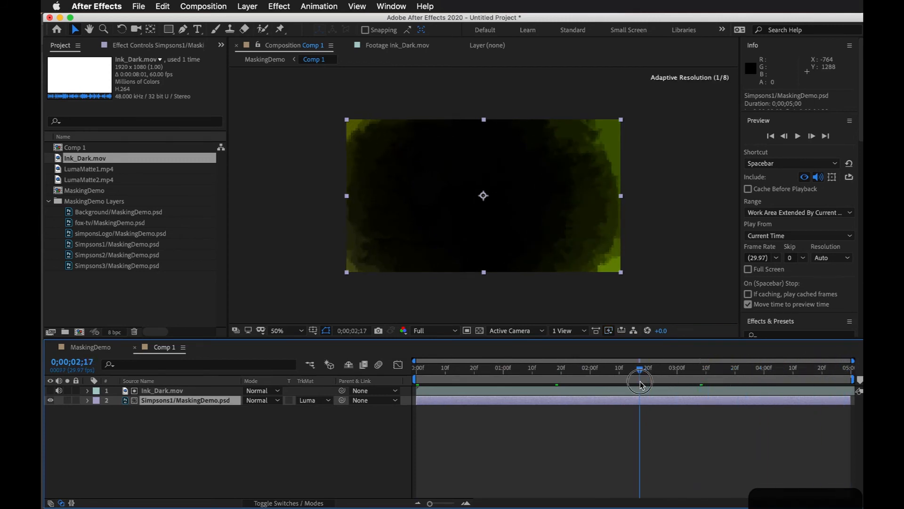
pyautogui.moveTo(639, 370); pyautogui.dragTo(323, 394)
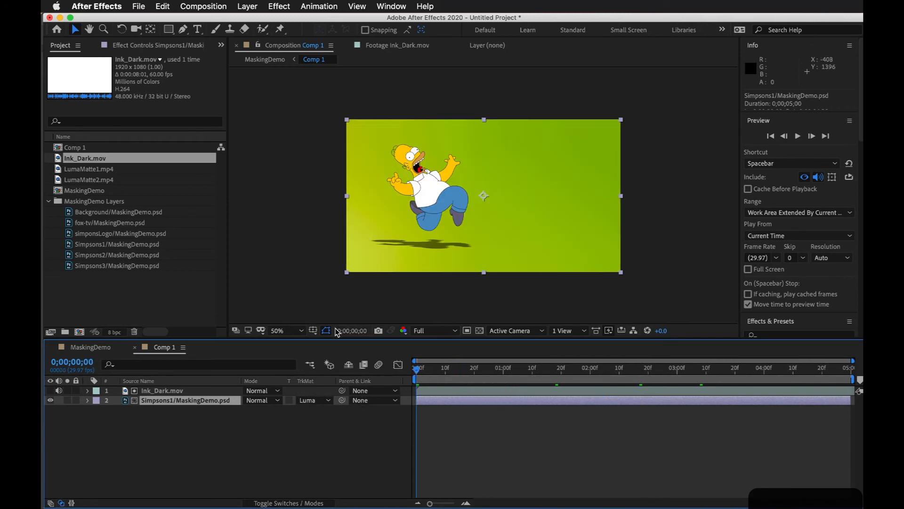
pyautogui.click(183, 393)
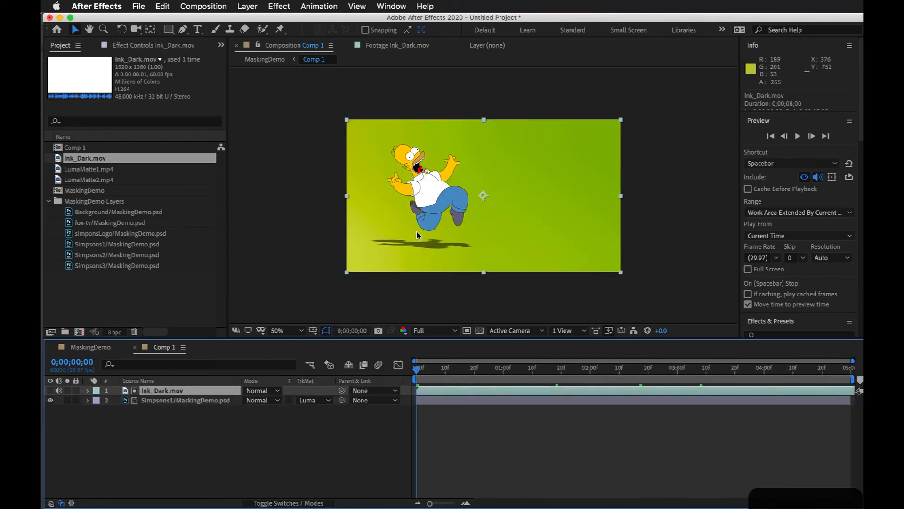
pyautogui.moveTo(443, 369); pyautogui.dragTo(652, 364)
pyautogui.moveTo(732, 374); pyautogui.dragTo(848, 369)
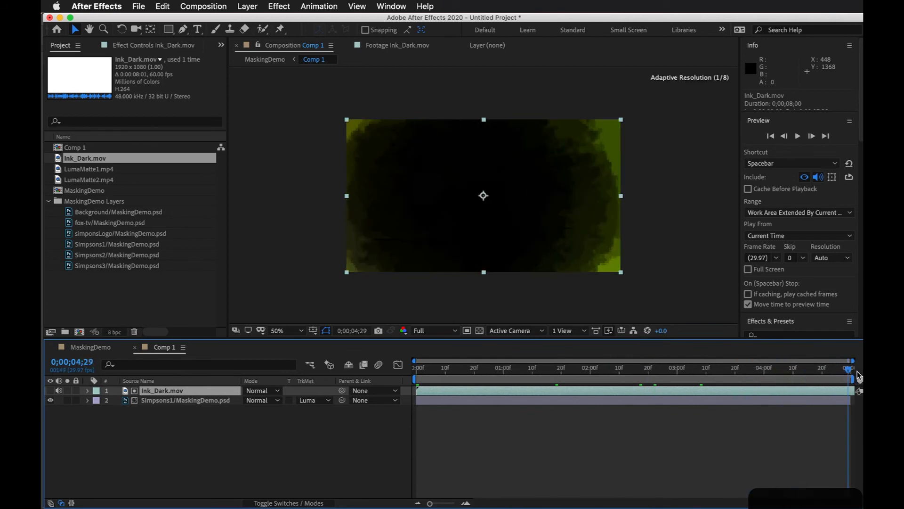
pyautogui.moveTo(477, 370); pyautogui.dragTo(460, 370)
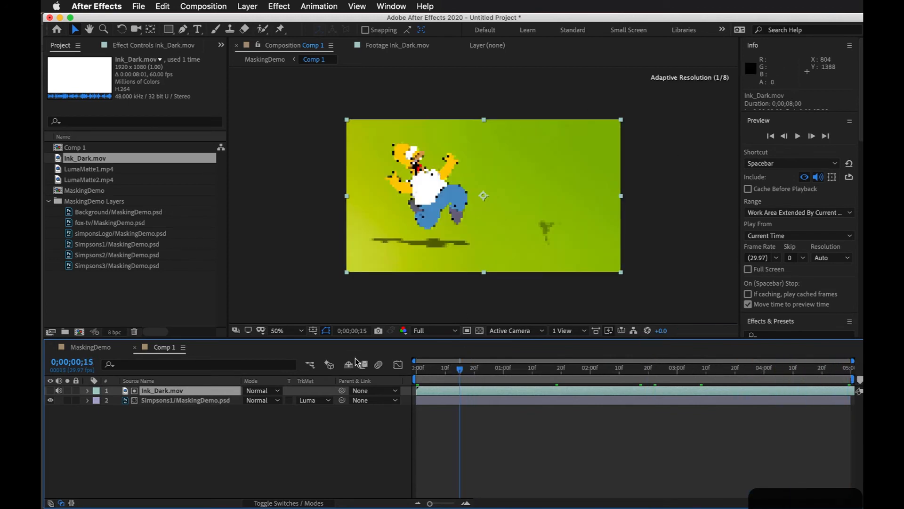
pyautogui.click(177, 419)
pyautogui.click(160, 391)
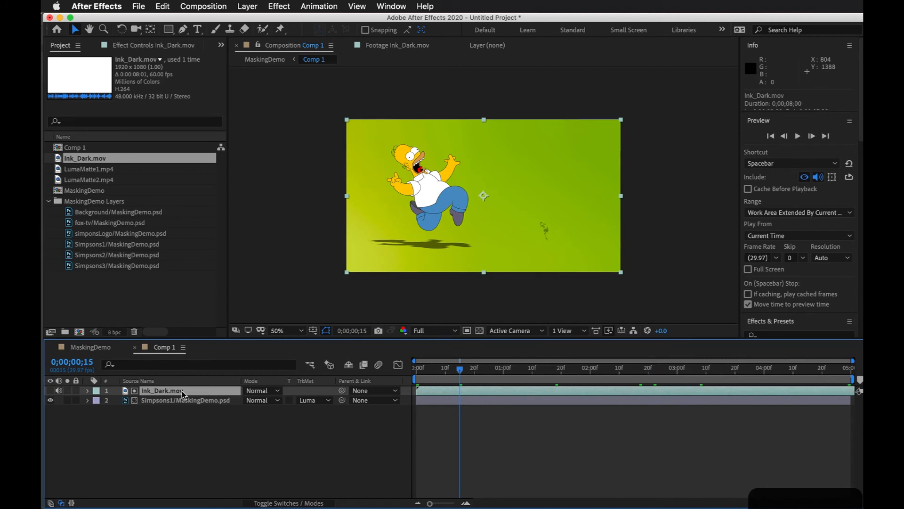
# Step: Set the Simpsons1 layer's track matte to Luma Inverted Matte "Ink_Dark.mov" and preview it from the start
pyautogui.click(319, 402)
pyautogui.click(349, 461)
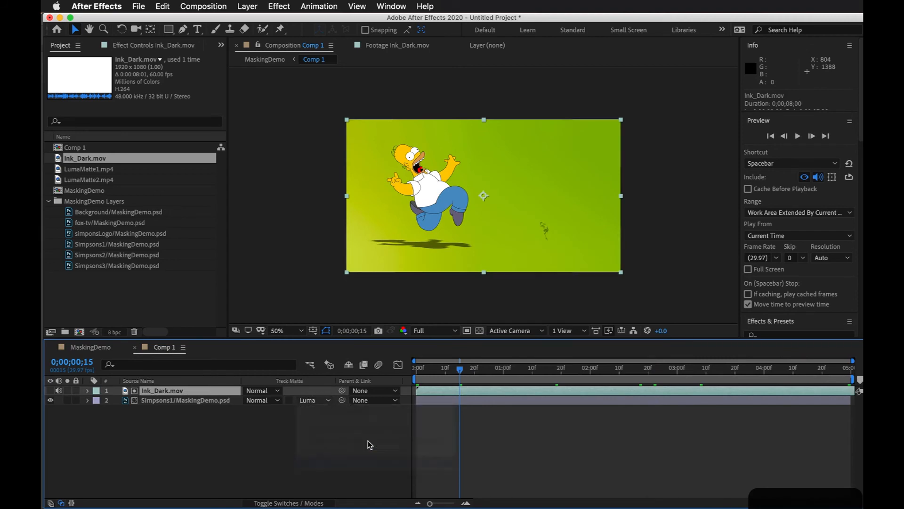
pyautogui.moveTo(452, 370); pyautogui.dragTo(417, 369)
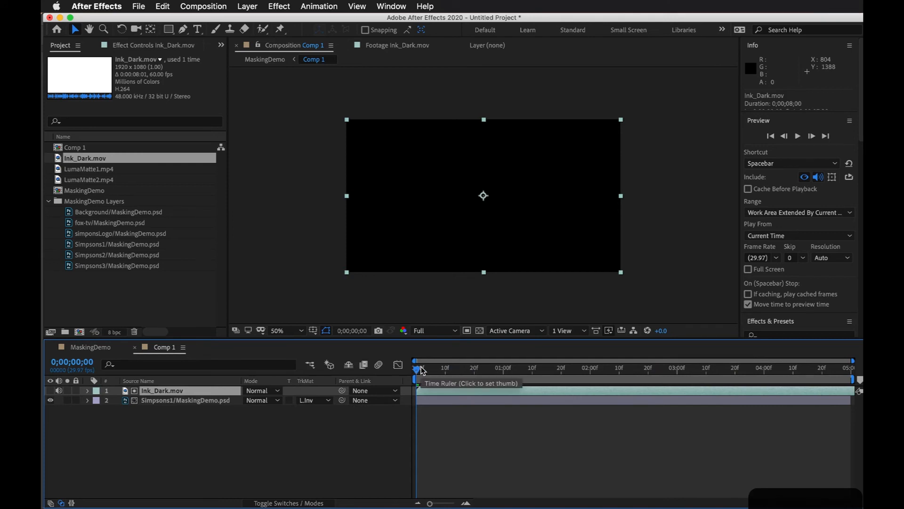
pyautogui.press('space')
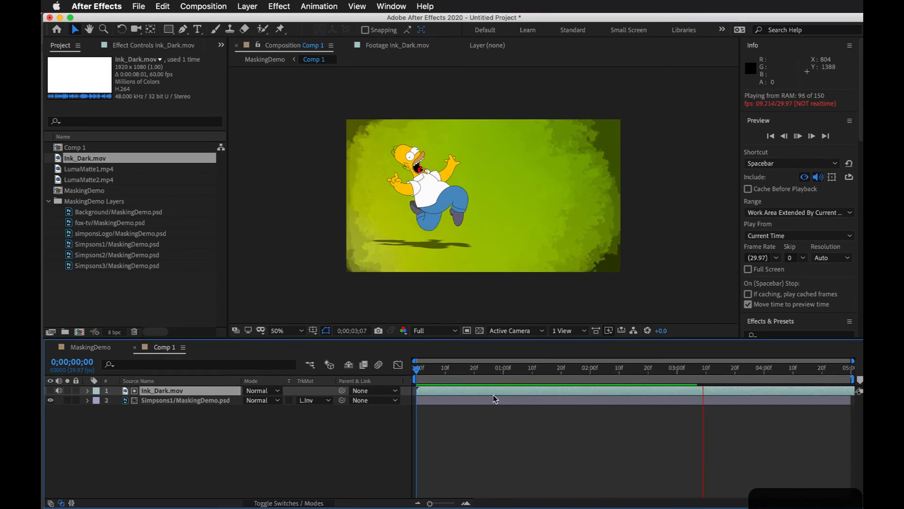
pyautogui.press('space')
# Step: Add LumaMatte2.mp4 at the top of the Comp 1 layer stack and place Simpsons2/MaskingDemo.psd directly beneath it
pyautogui.click(82, 200)
pyautogui.click(79, 191)
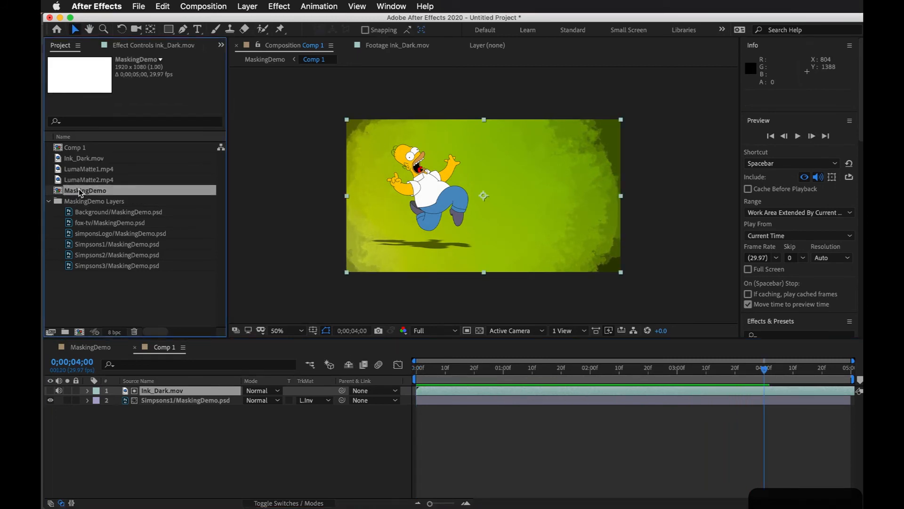
pyautogui.click(83, 180)
pyautogui.moveTo(82, 193); pyautogui.dragTo(140, 394)
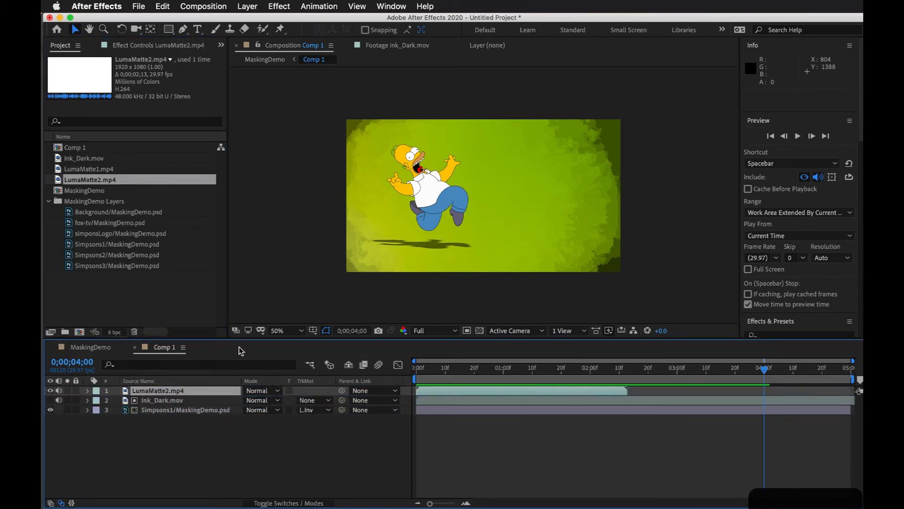
pyautogui.click(98, 244)
pyautogui.click(105, 255)
pyautogui.moveTo(104, 255); pyautogui.dragTo(146, 398)
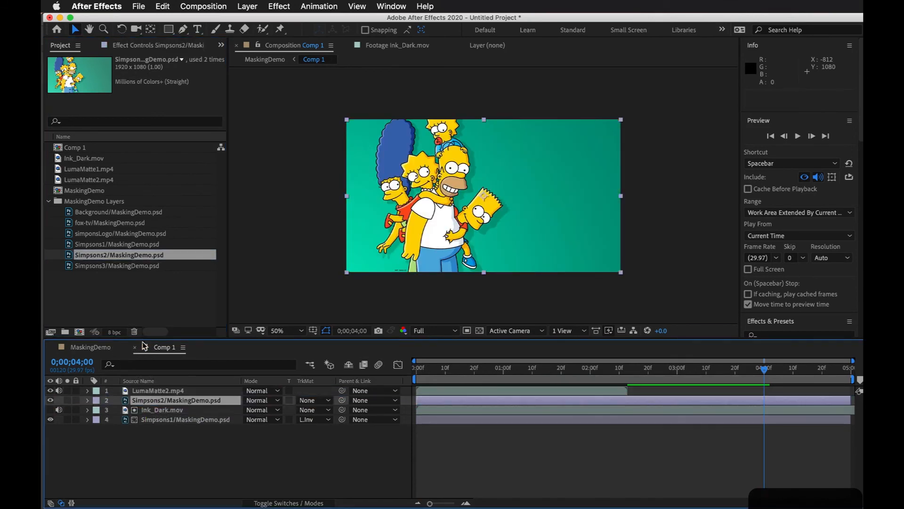
# Step: Try Luma Matte "LumaMatte2.mp4" as the track matte of the Simpsons2 layer and scrub the first frames of Comp 1
pyautogui.click(149, 390)
pyautogui.keyDown('shift'); pyautogui.click(151, 401); pyautogui.keyUp('shift')
pyautogui.click(318, 400)
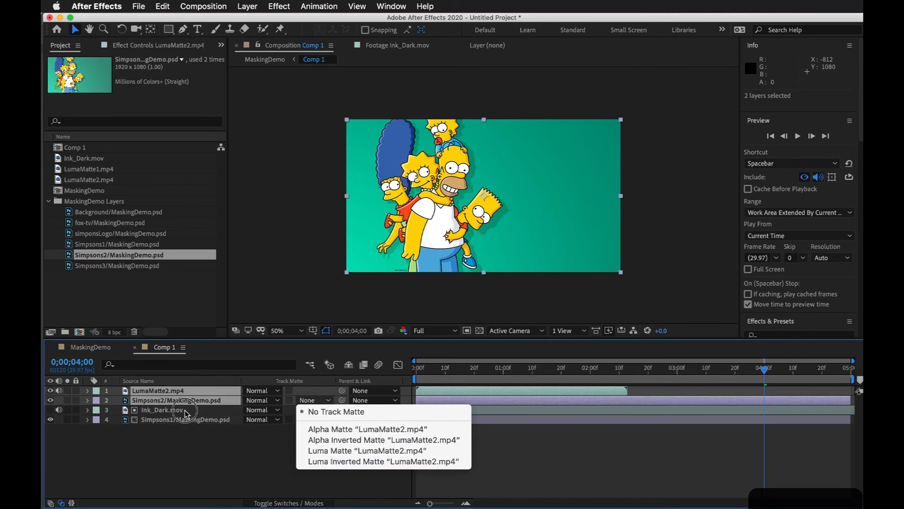
pyautogui.click(245, 448)
pyautogui.click(209, 402)
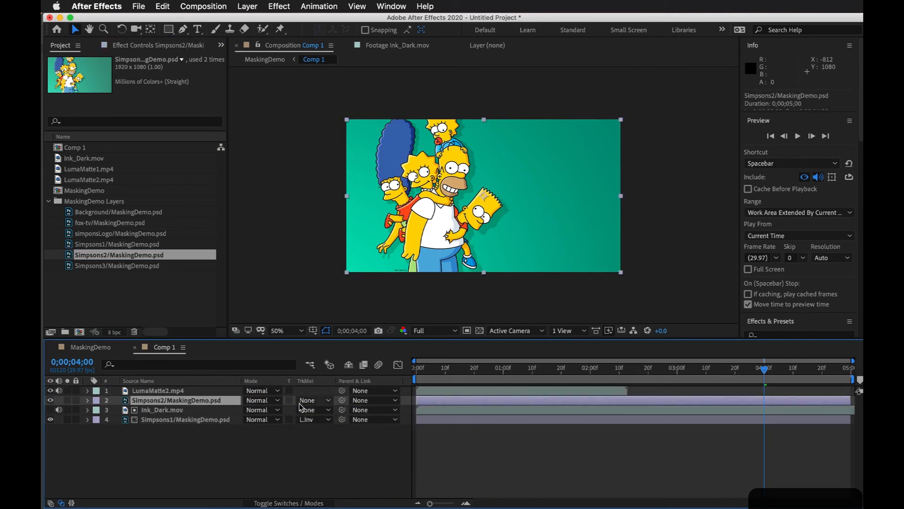
pyautogui.click(315, 400)
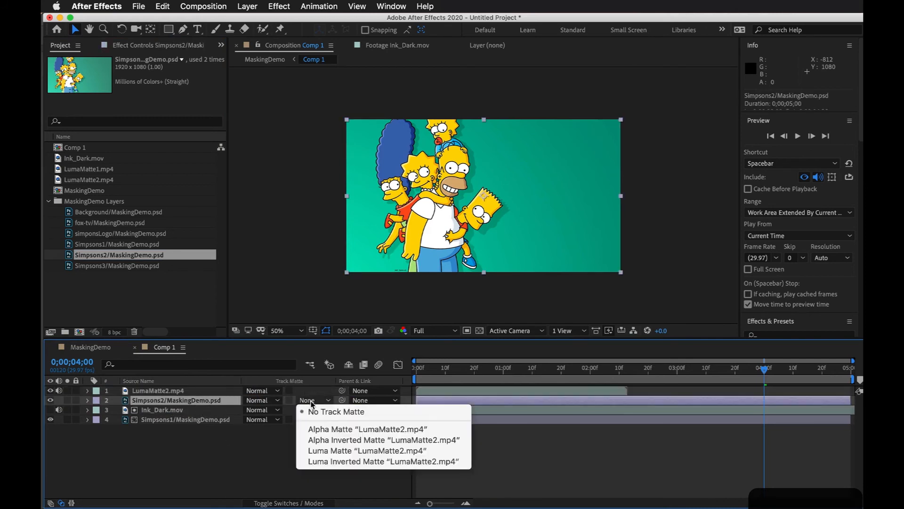
pyautogui.click(341, 451)
pyautogui.click(448, 369)
pyautogui.moveTo(448, 377); pyautogui.dragTo(433, 375)
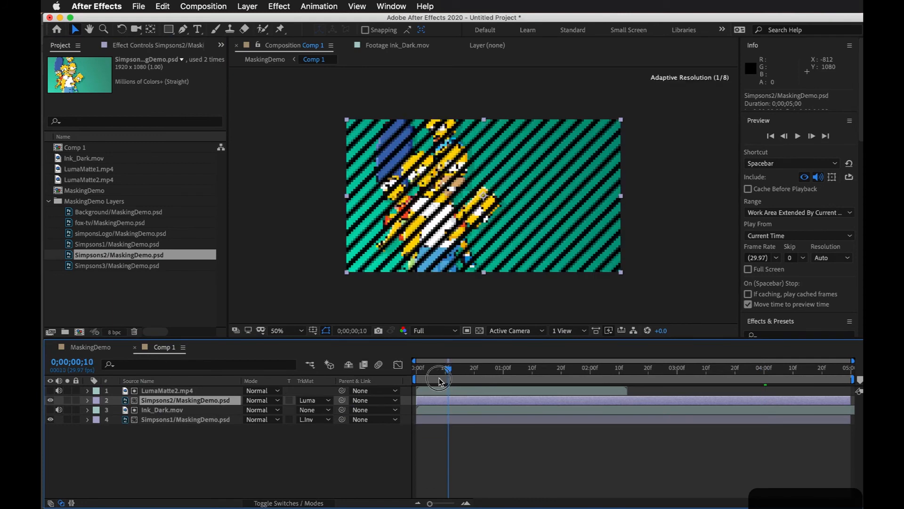
# Step: Open the LumaMatte2.mp4 layer on its own and scrub and play through its black-and-white stripe animation
pyautogui.doubleClick(170, 391)
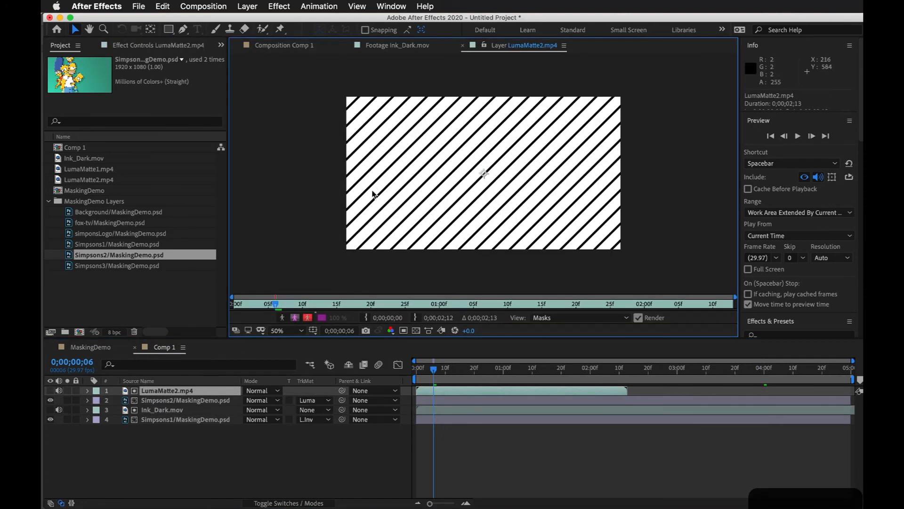
pyautogui.moveTo(276, 305); pyautogui.dragTo(517, 289)
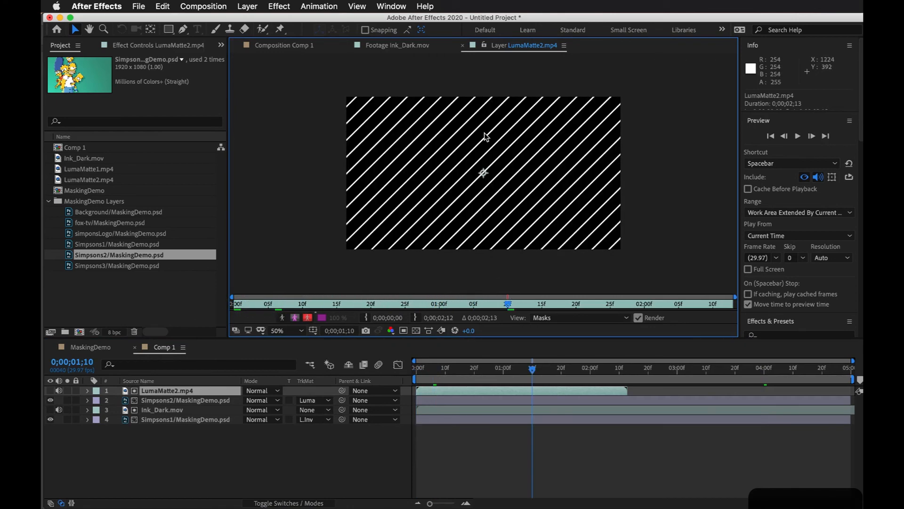
pyautogui.press('space')
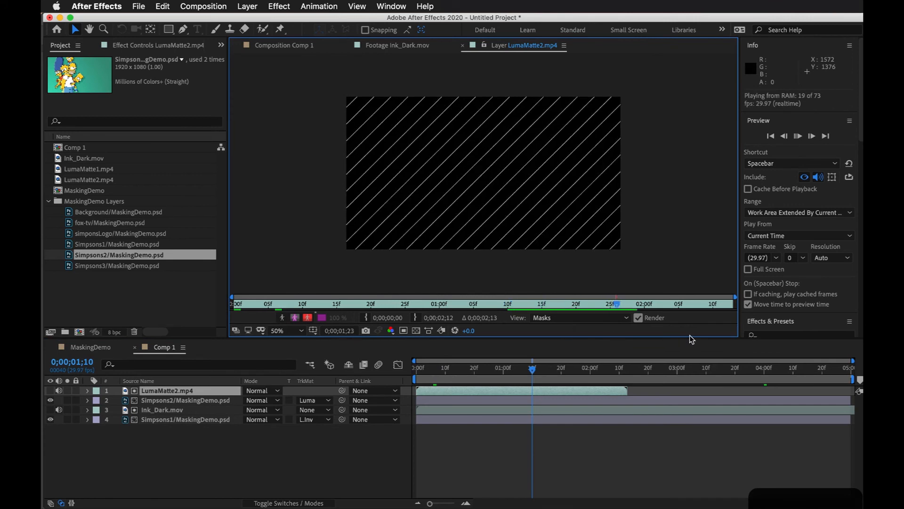
pyautogui.moveTo(540, 371); pyautogui.dragTo(529, 368)
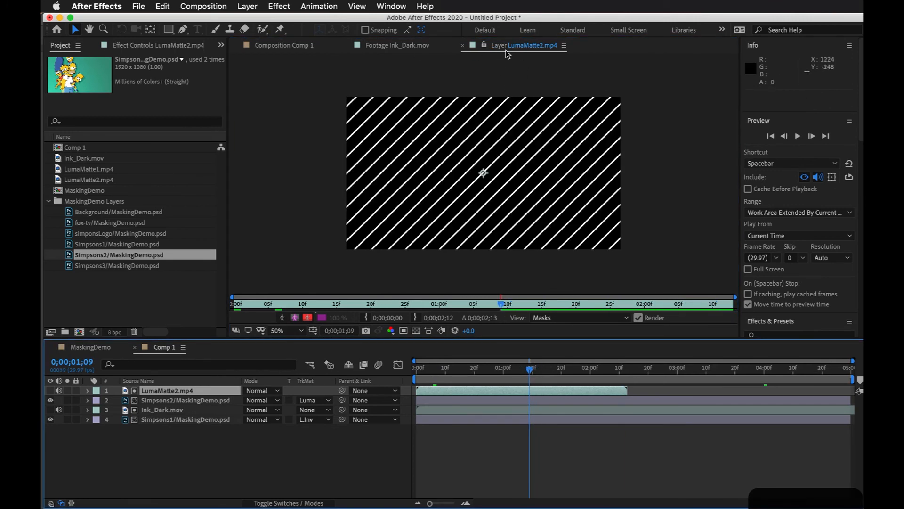
# Step: Compare the LumaMatte2.mp4 layer view with the Ink_Dark.mov footage and inspect the ink's gray tones up close
pyautogui.click(196, 402)
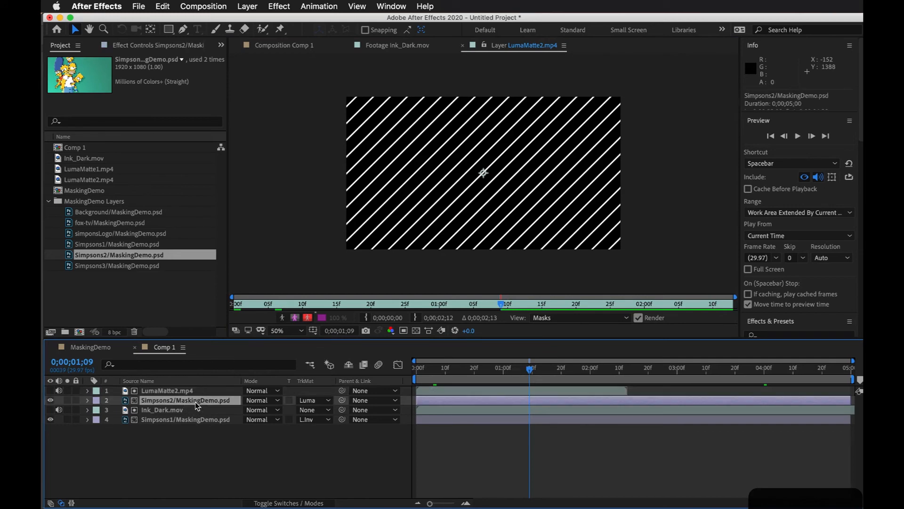
pyautogui.click(183, 392)
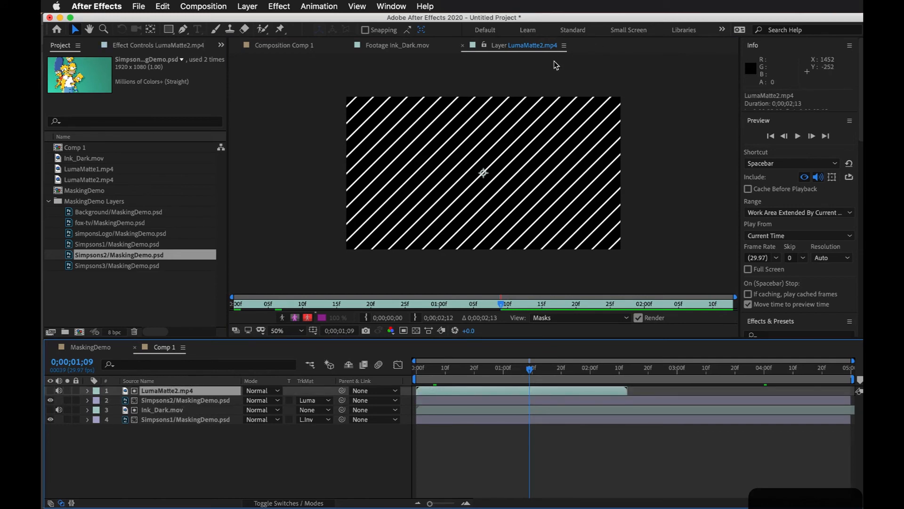
pyautogui.click(404, 46)
pyautogui.click(513, 45)
pyautogui.click(419, 47)
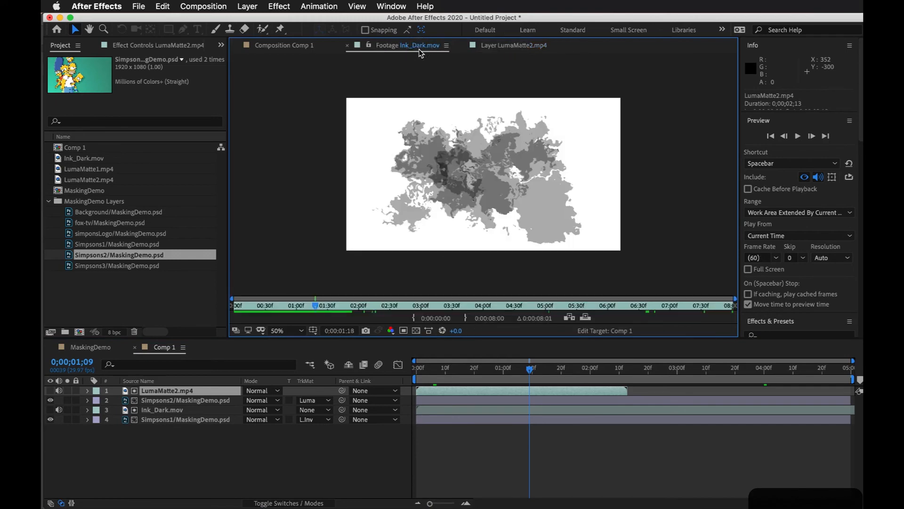
pyautogui.click(293, 49)
pyautogui.click(392, 48)
pyautogui.scroll(1, 310, 203)
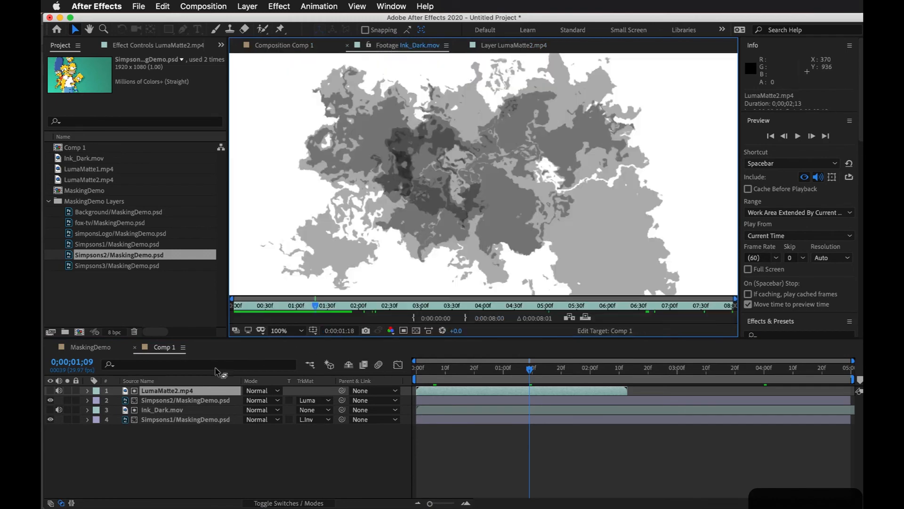
# Step: Examine the nested Comp 1 inside the MaskingDemo composition by scrubbing the first second, and return to Comp 1
pyautogui.click(94, 348)
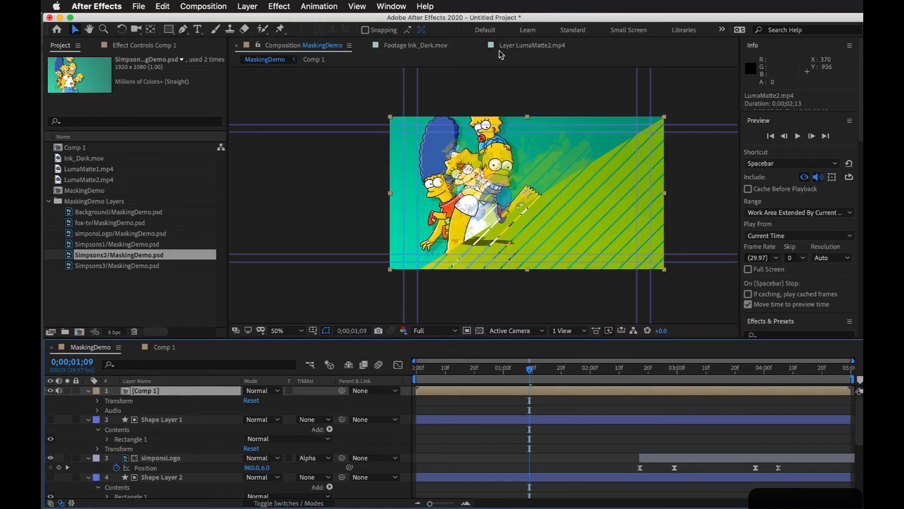
pyautogui.press('.')
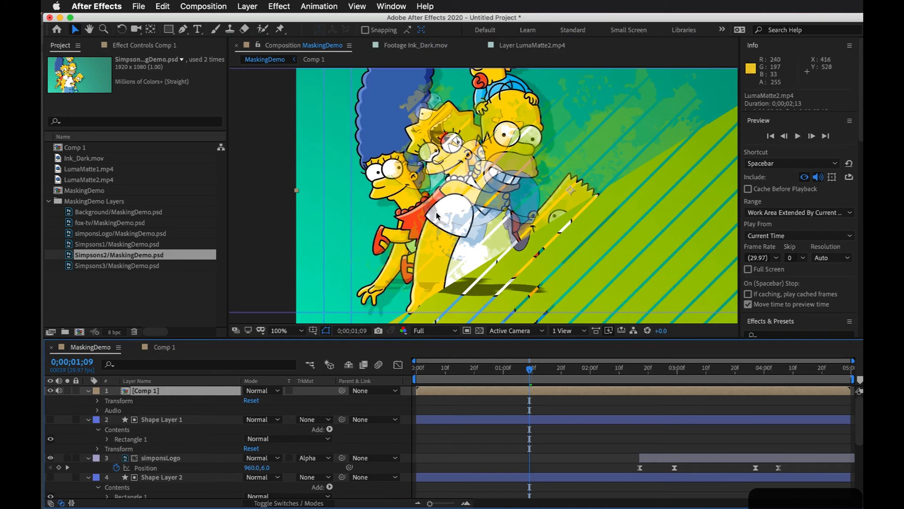
pyautogui.moveTo(502, 371)
pyautogui.mouseDown()
pyautogui.moveTo(395, 372)
pyautogui.moveTo(489, 370)
pyautogui.mouseUp()
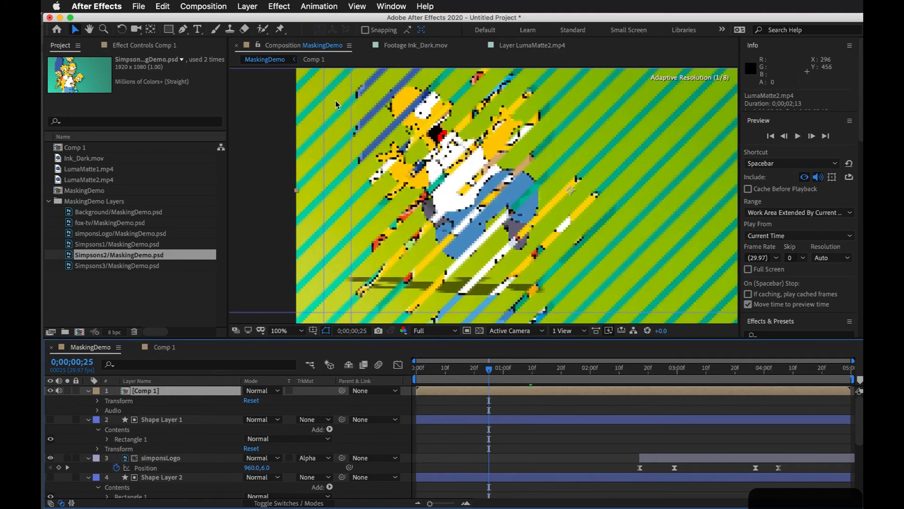
pyautogui.click(317, 47)
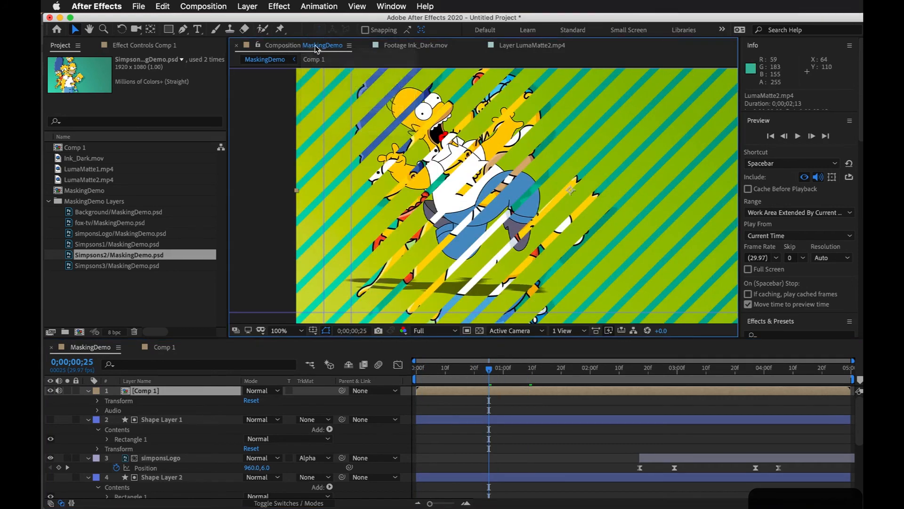
pyautogui.click(314, 60)
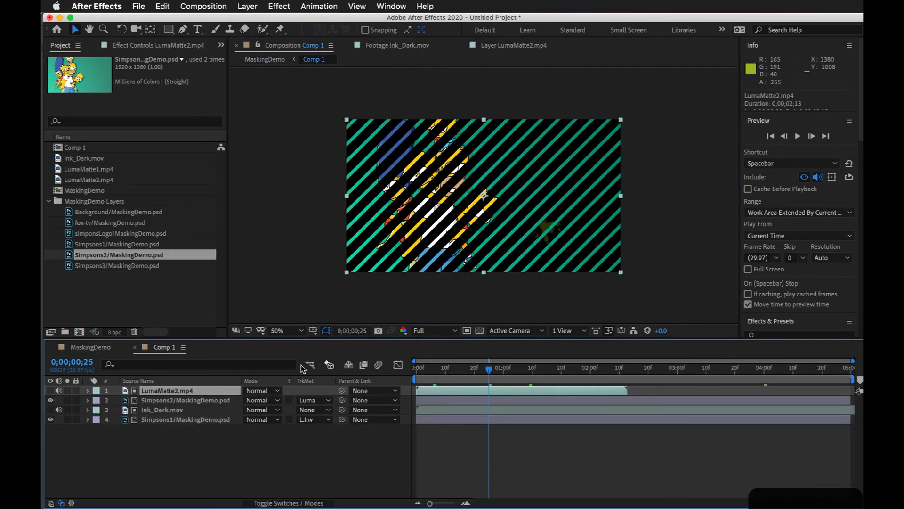
# Step: Revisit the Ink_Dark.mov footage and LumaMatte2.mp4 layer views, and return to the Comp 1 view
pyautogui.click(258, 461)
pyautogui.click(403, 46)
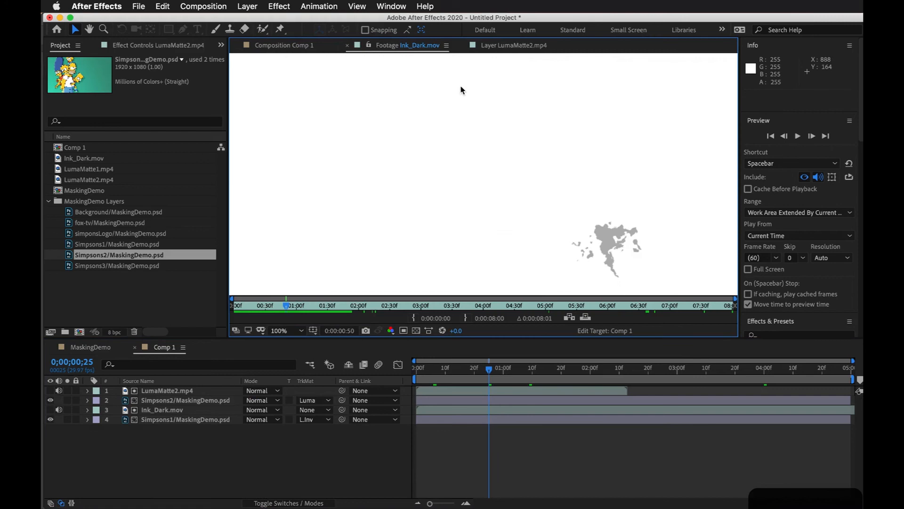
pyautogui.click(512, 46)
pyautogui.click(405, 46)
pyautogui.click(291, 45)
# Step: Shift the LumaMatte2.mp4 and Simpsons2 layers together to start shortly before the 2-second mark, and preview Comp 1 from the beginning
pyautogui.moveTo(490, 370); pyautogui.dragTo(379, 372)
pyautogui.click(483, 391)
pyautogui.moveTo(496, 392); pyautogui.dragTo(638, 383)
pyautogui.moveTo(497, 362); pyautogui.dragTo(417, 373)
pyautogui.press('space')
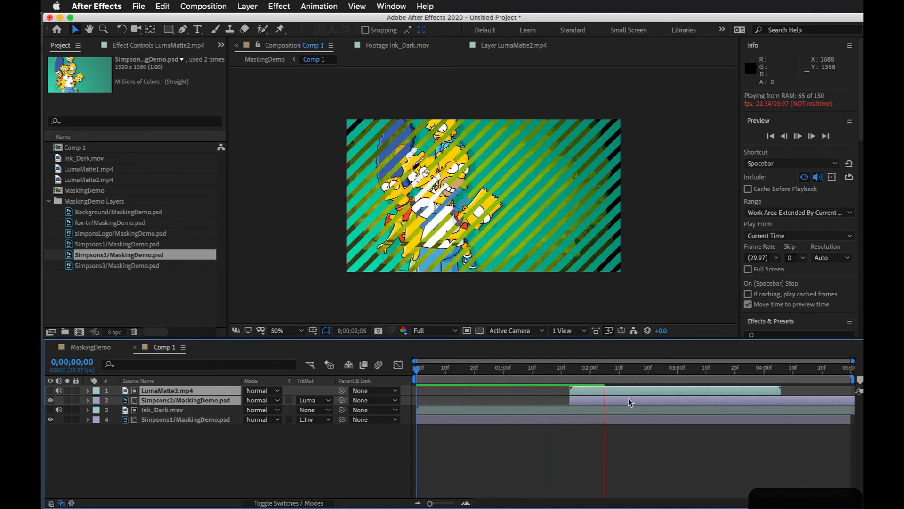
# Step: Set the Simpsons2 layer's track matte to Luma Inverted Matte "LumaMatte2.mp4" and scrub to 0;00;01;29
pyautogui.click(598, 370)
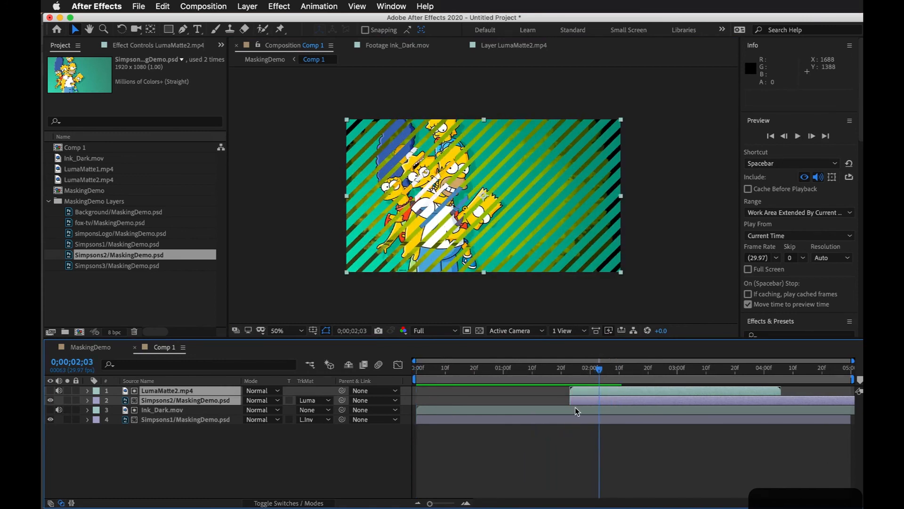
pyautogui.click(289, 426)
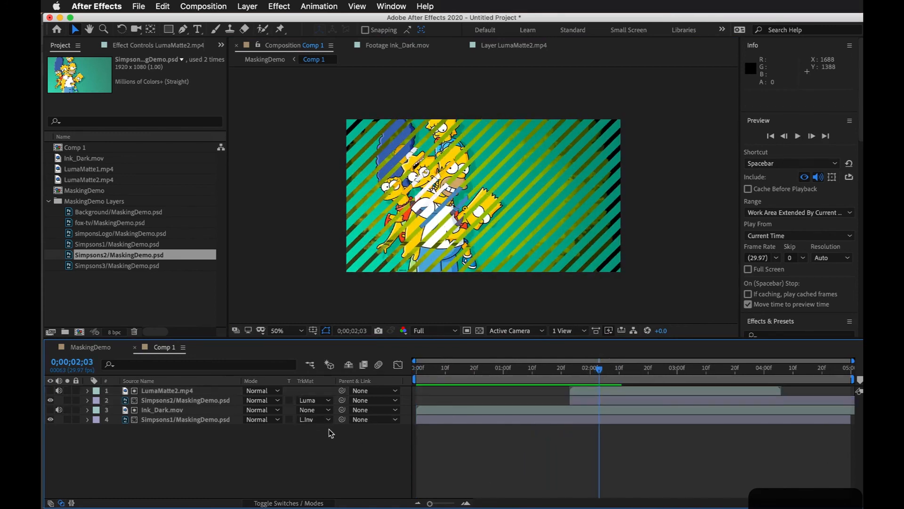
pyautogui.click(313, 400)
pyautogui.click(329, 462)
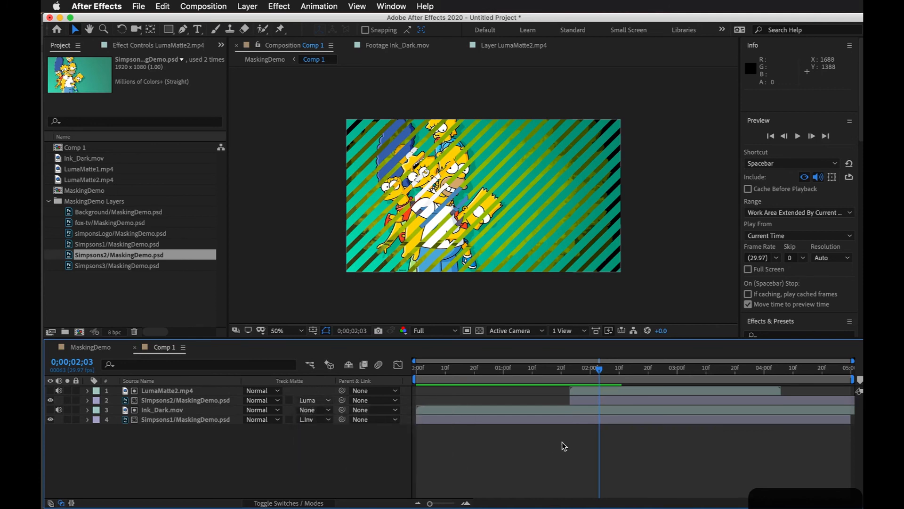
pyautogui.moveTo(571, 373); pyautogui.dragTo(588, 372)
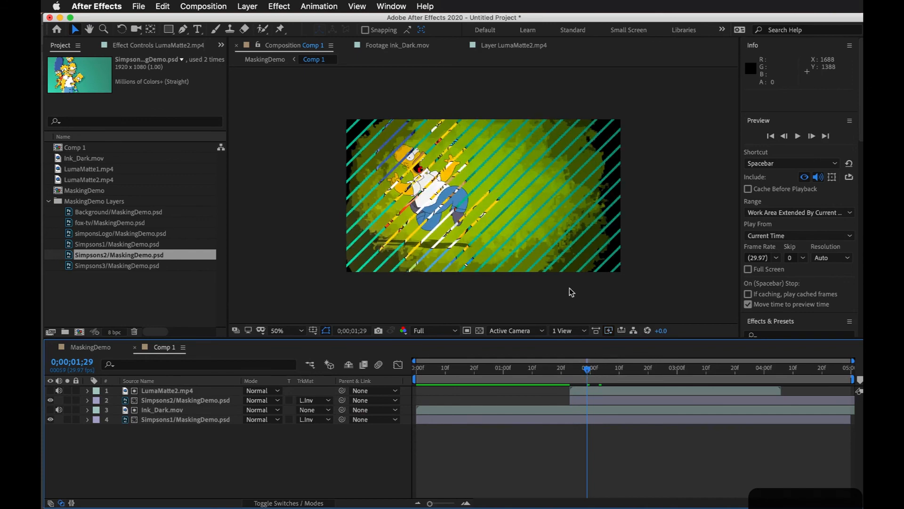
# Step: Inspect the inverted stripe transition up close at 0;00;01;29 and play Comp 1 until the Simpsons2 reveal completes
pyautogui.scroll(2, 481, 175)
pyautogui.scroll(1, 481, 175)
pyautogui.scroll(-1, 479, 200)
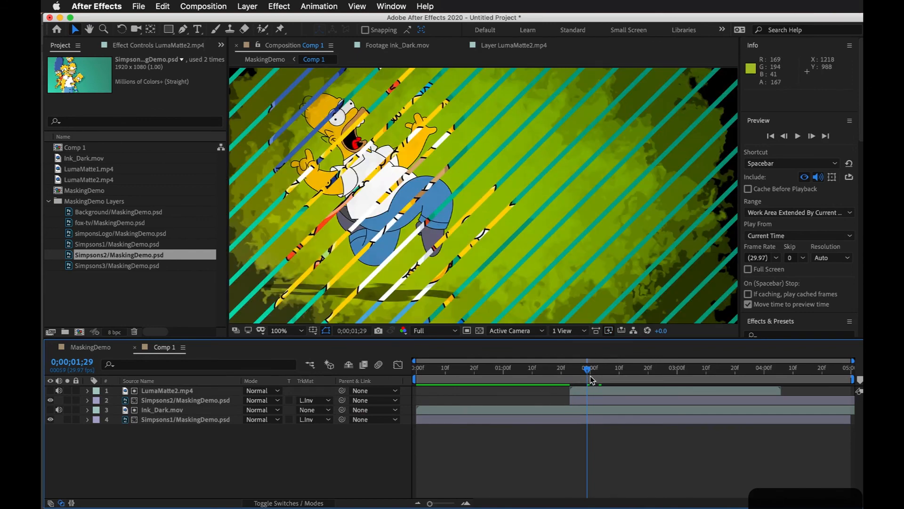
pyautogui.scroll(-2, 485, 209)
pyautogui.press('space')
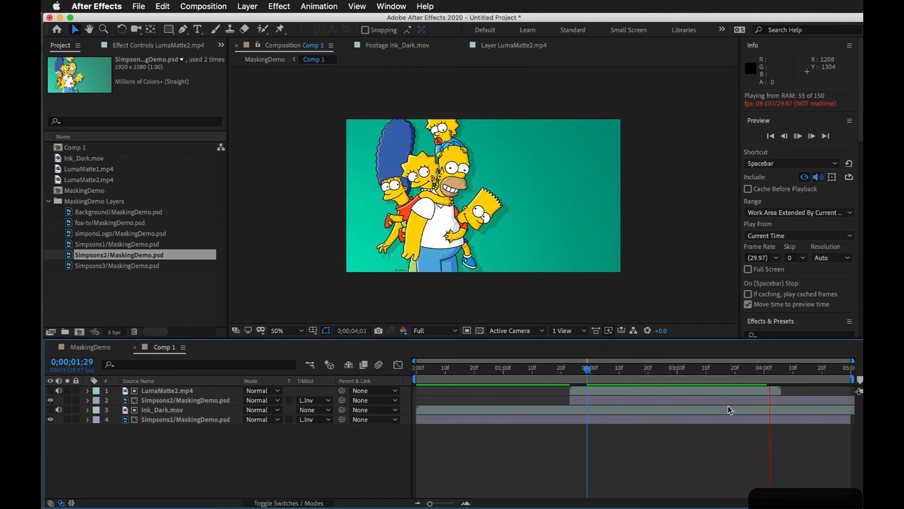
pyautogui.press('space')
# Step: Open the LumaMatte1.mp4 footage from the project items and scrub through its animation
pyautogui.click(86, 189)
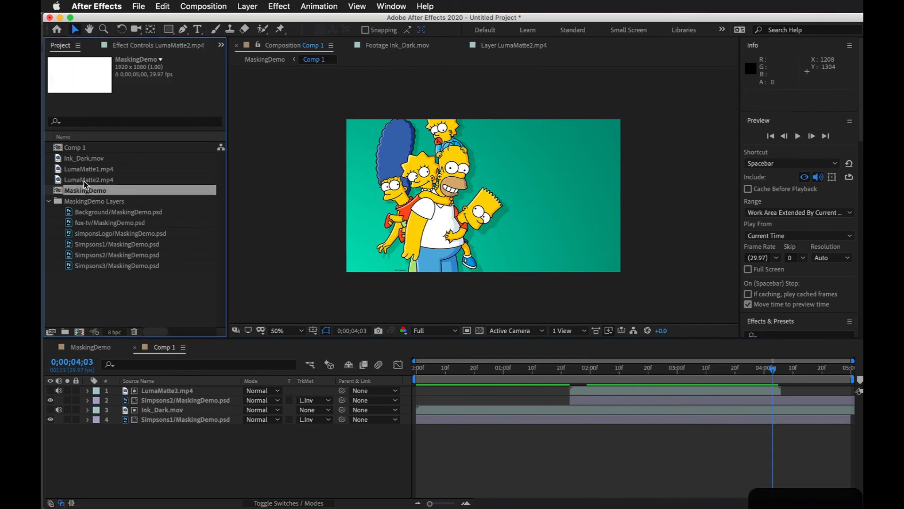
pyautogui.click(68, 170)
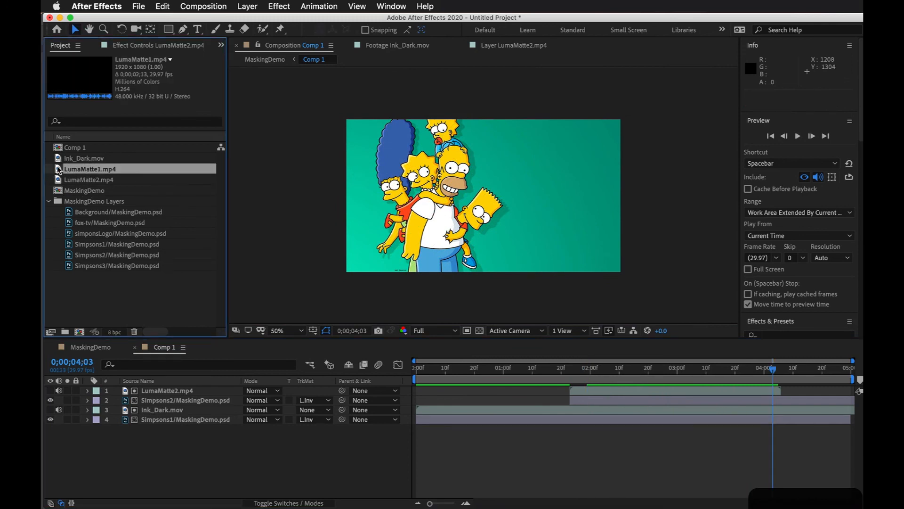
pyautogui.doubleClick(58, 170)
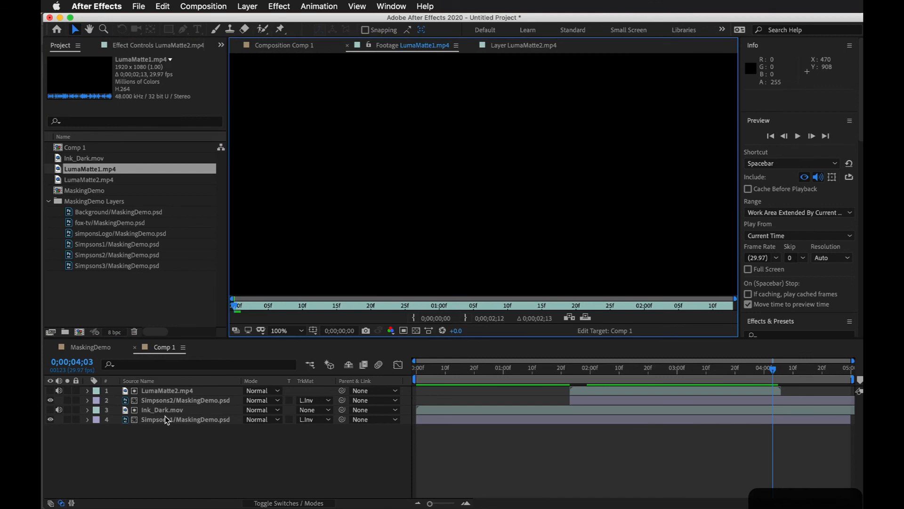
pyautogui.moveTo(235, 306); pyautogui.dragTo(624, 306)
pyautogui.scroll(-2, 347, 286)
# Step: Review the Simpsons2 layer's track matte options, keep Luma Inverted Matte "LumaMatte2.mp4", and scrub the stripes to 0;00;02;21
pyautogui.click(318, 401)
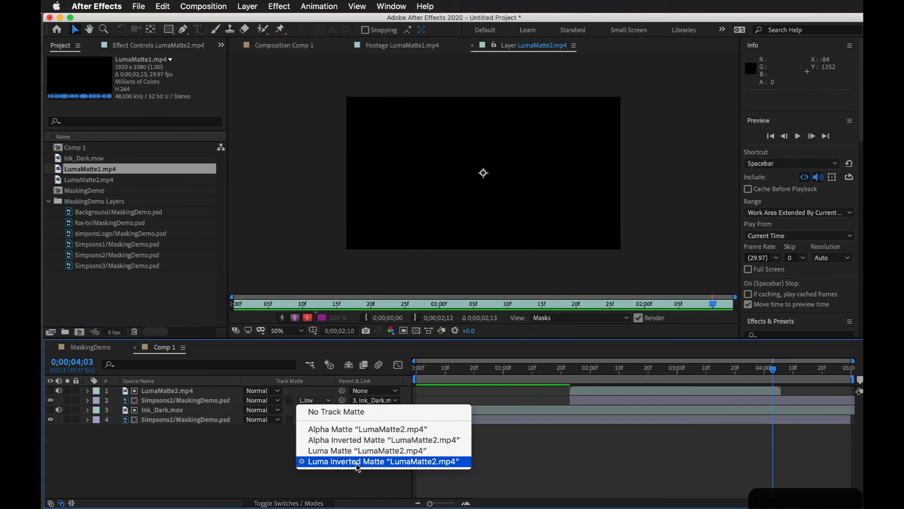
pyautogui.click(353, 460)
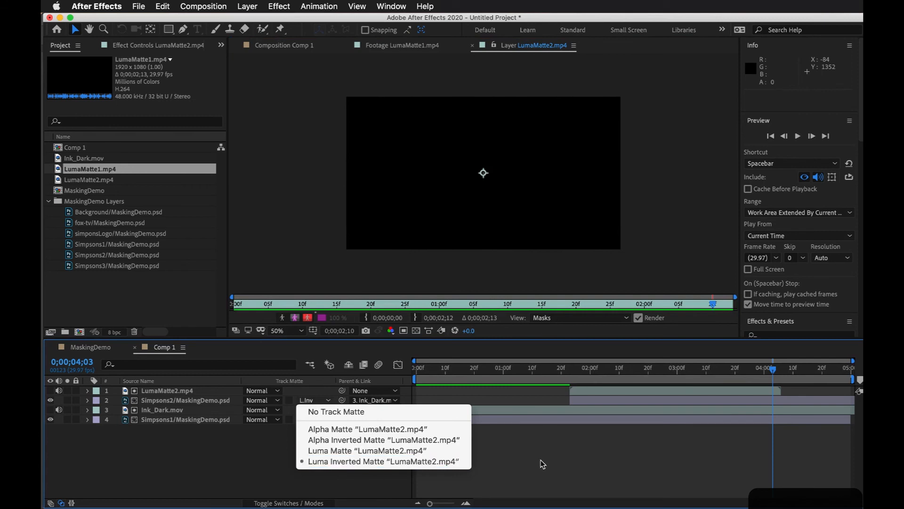
pyautogui.moveTo(568, 376); pyautogui.dragTo(650, 368)
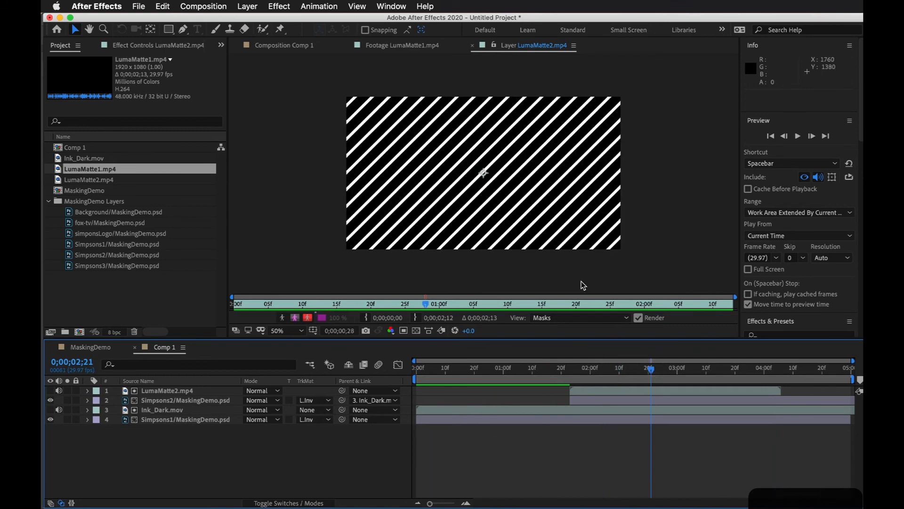
# Step: Delete the Comp 1 layer from the MaskingDemo composition and preview the composition from the start
pyautogui.click(91, 347)
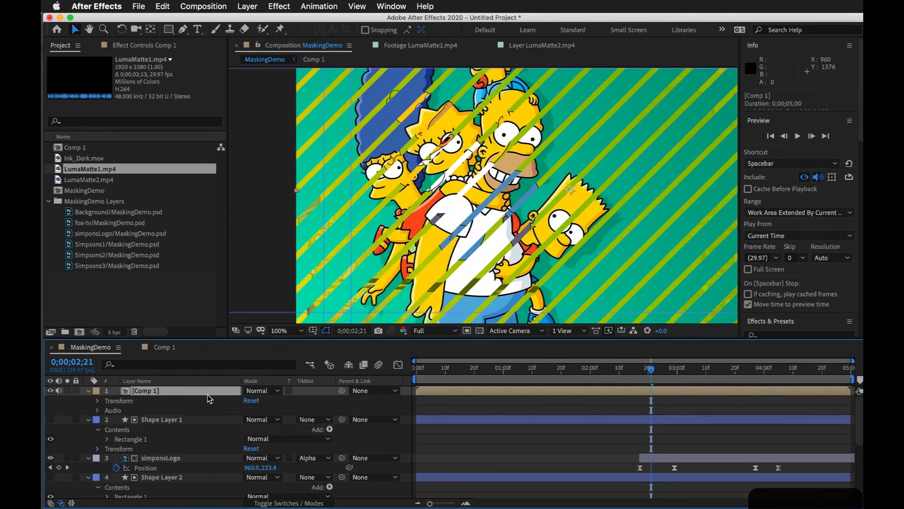
pyautogui.press('Delete')
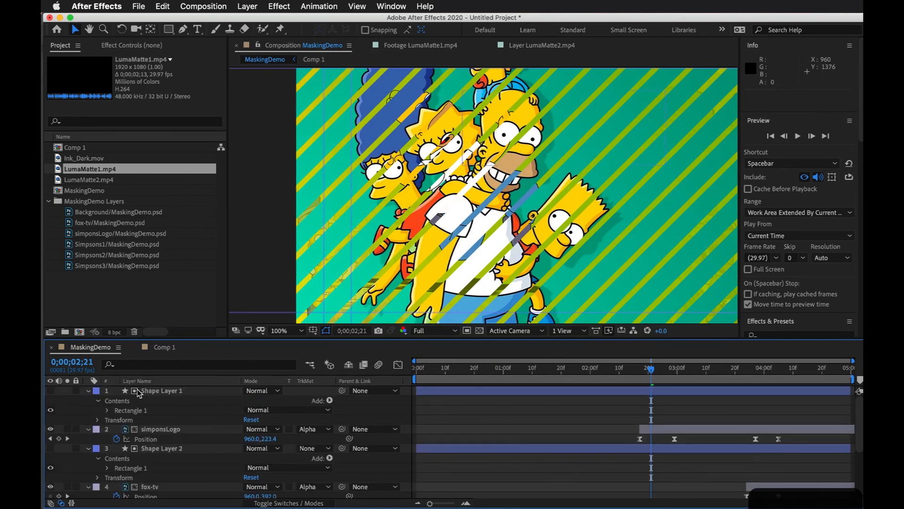
pyautogui.click(475, 372)
pyautogui.press('Home')
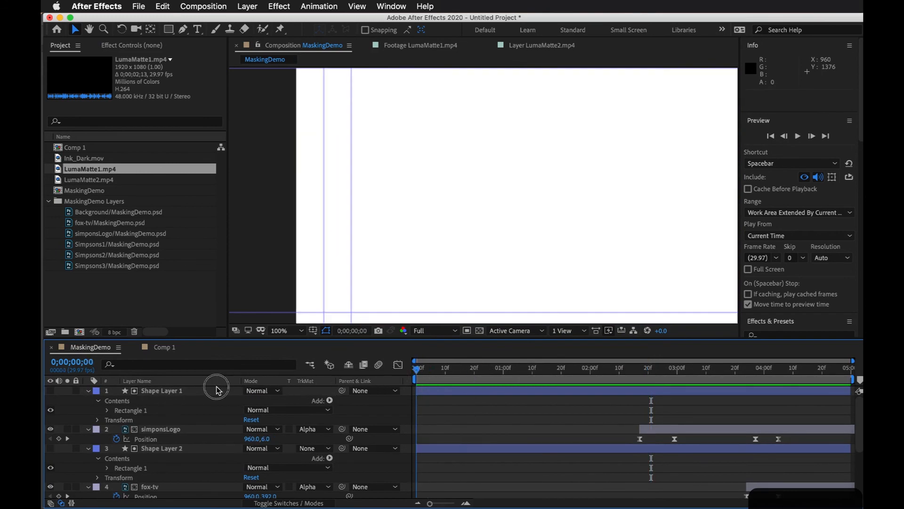
pyautogui.press(',')
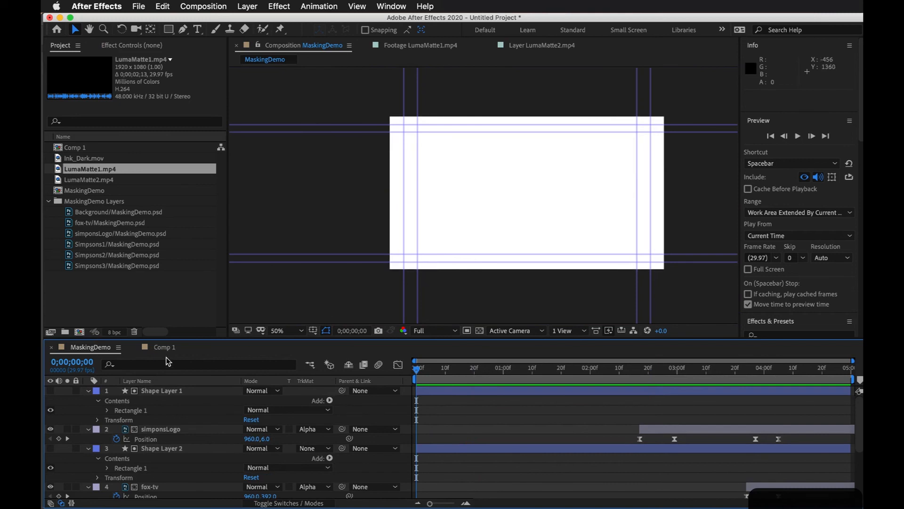
pyautogui.press('space')
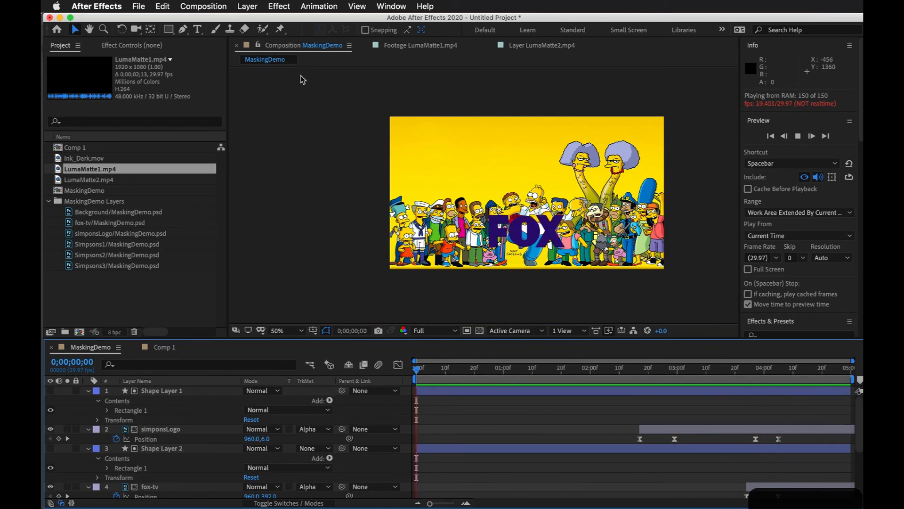
pyautogui.press('space')
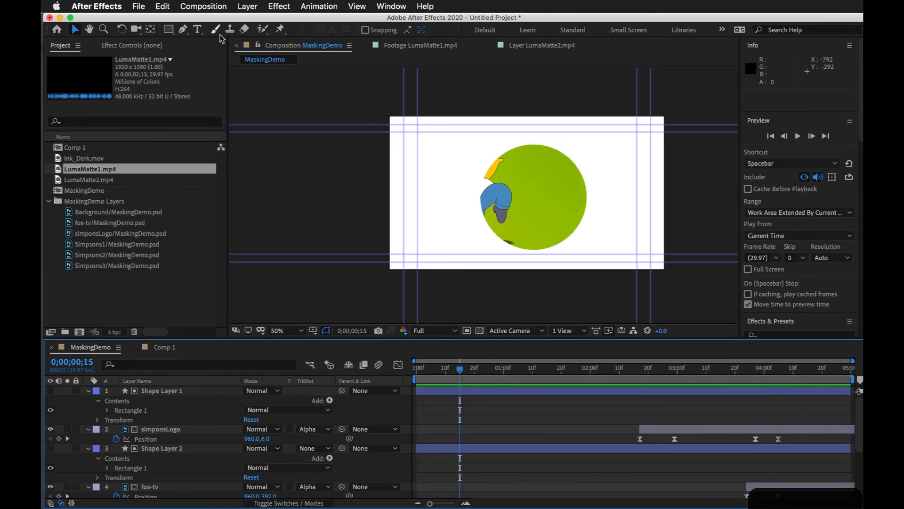
# Step: Send the MaskingDemo composition to the Adobe Media Encoder queue for export
pyautogui.click(213, 8)
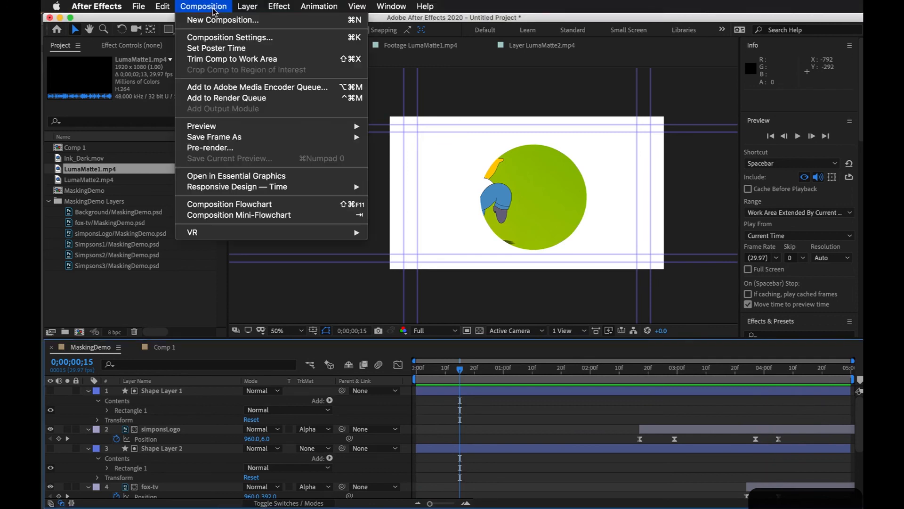
pyautogui.click(225, 89)
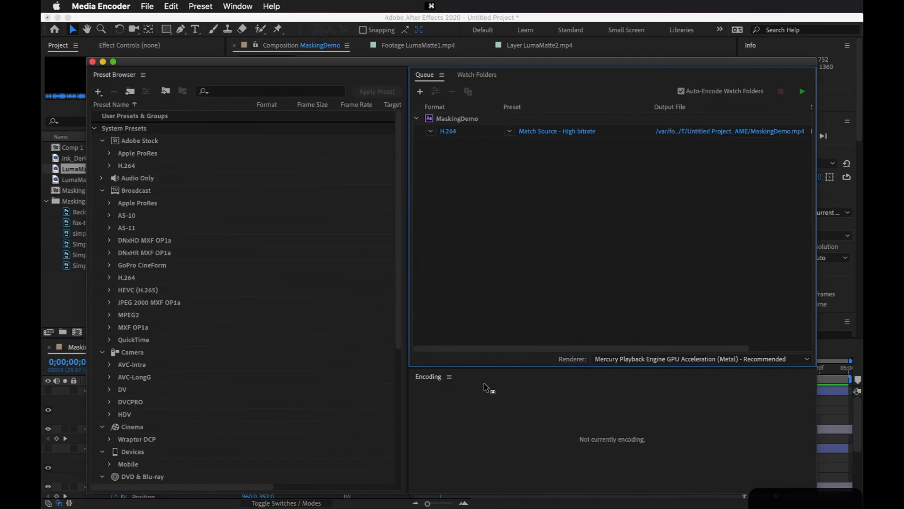
pyautogui.moveTo(550, 69); pyautogui.dragTo(552, 64)
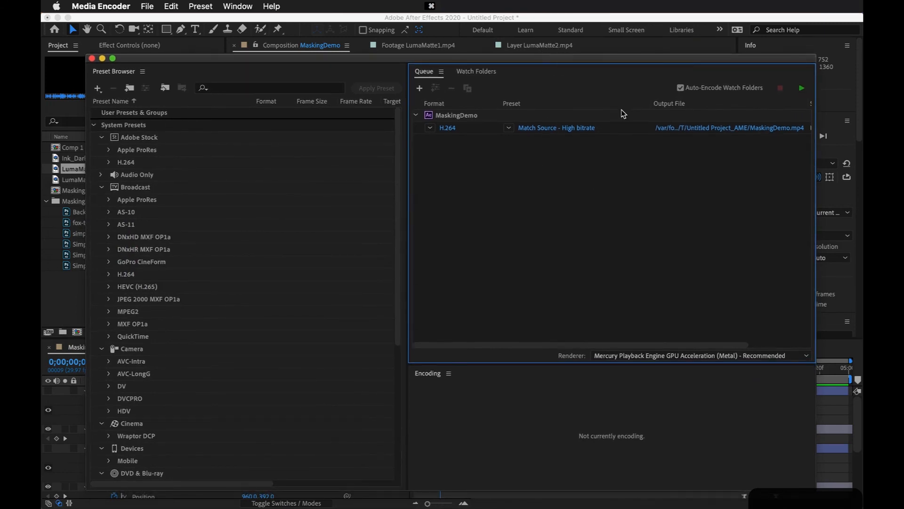
# Step: Set the H.264 output file to MaskingDemo.mp4 in the DemoFiles folder and start encoding the queue
pyautogui.click(713, 132)
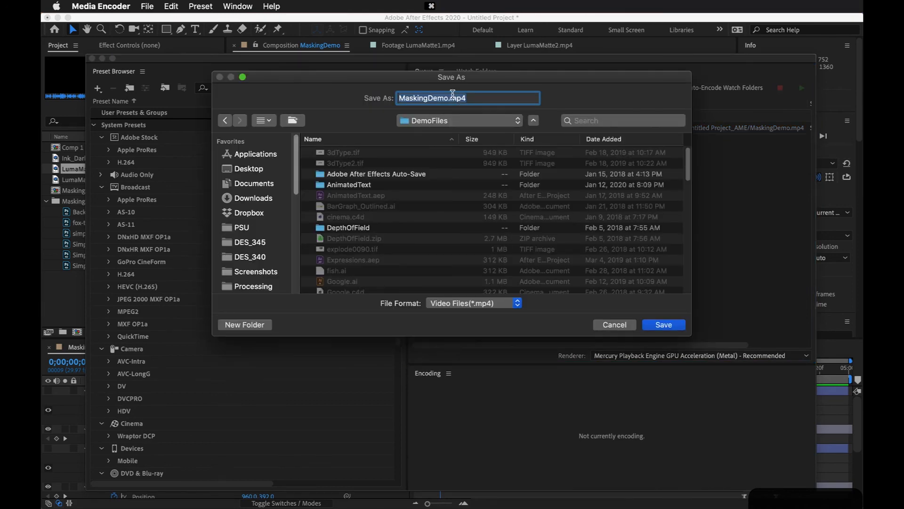
pyautogui.click(451, 98)
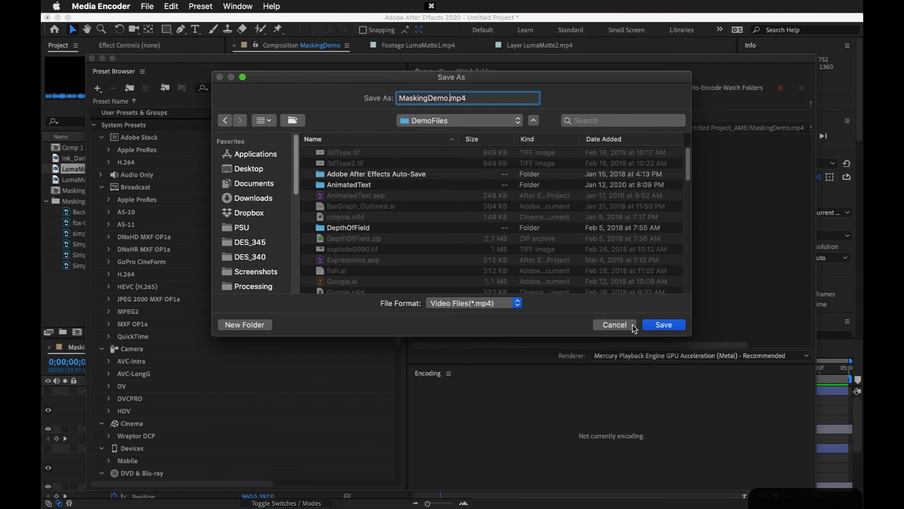
pyautogui.click(668, 325)
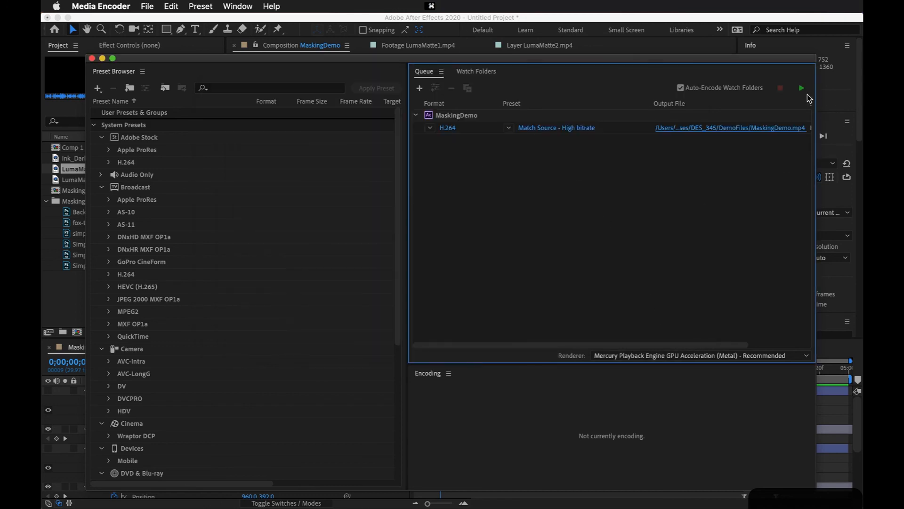
pyautogui.click(800, 90)
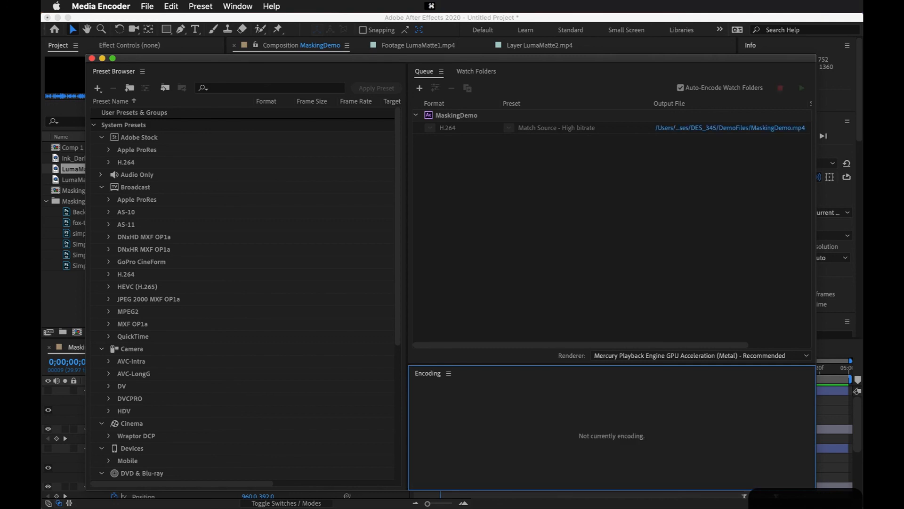
# Step: Switch to QuickTime Player and view the exported MaskingDemo.mp4 in full screen, playing it through and replaying it from the start
pyautogui.press('super+Tab')
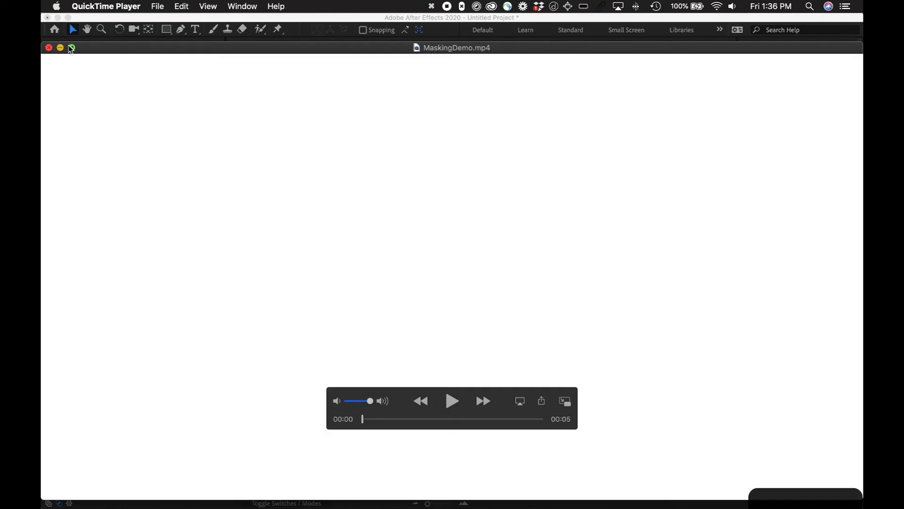
pyautogui.click(71, 47)
pyautogui.click(452, 410)
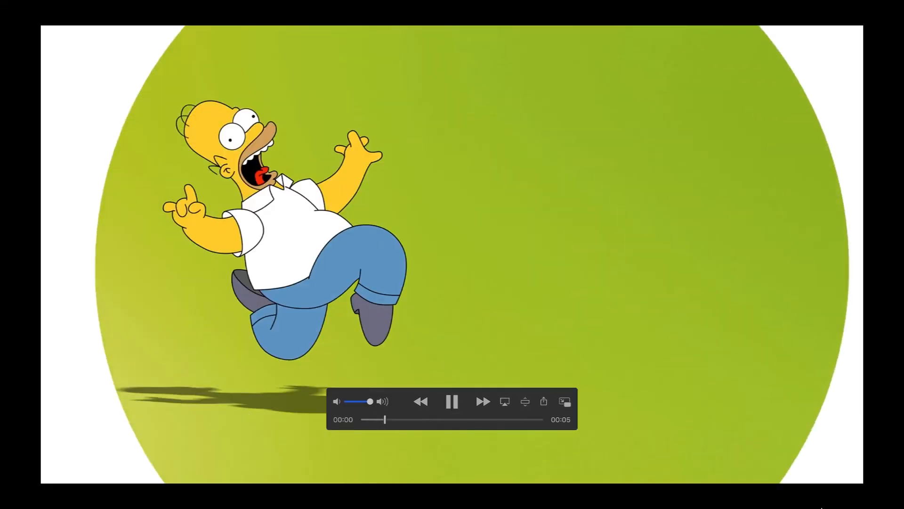
pyautogui.moveTo(777, 505)
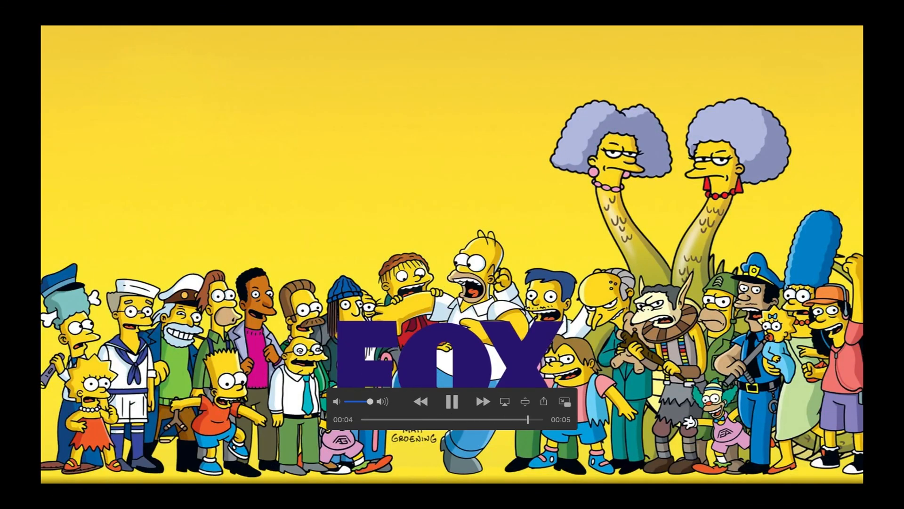
pyautogui.click(452, 401)
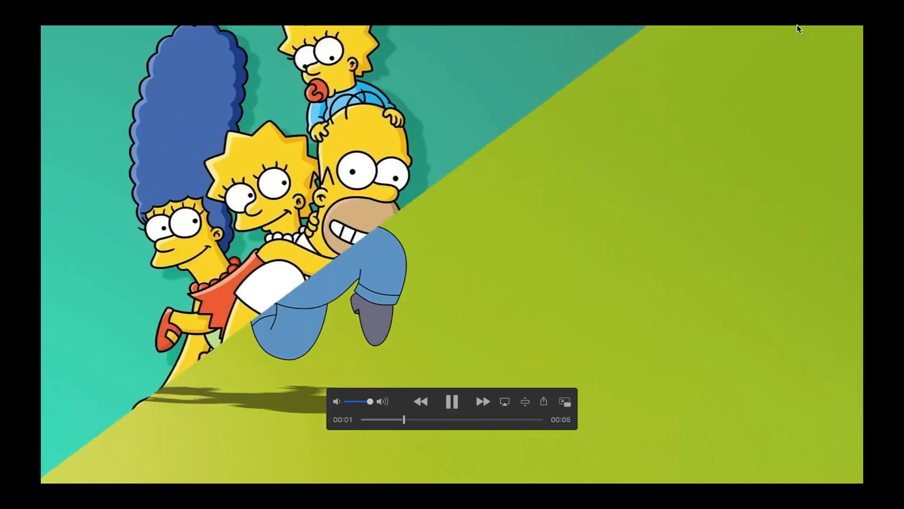